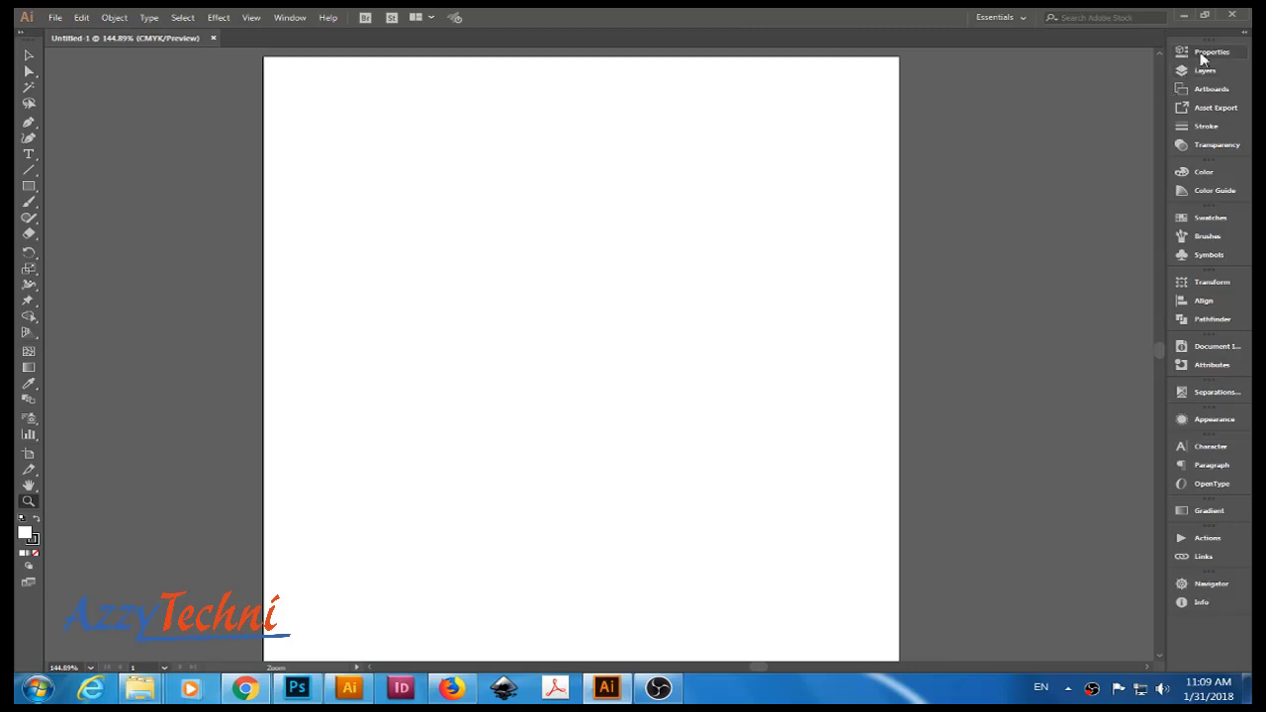
Add black 'AT' text in Helvetica Bold Condensed, scaled up to about 130 pt.
click(1207, 51)
key(t)
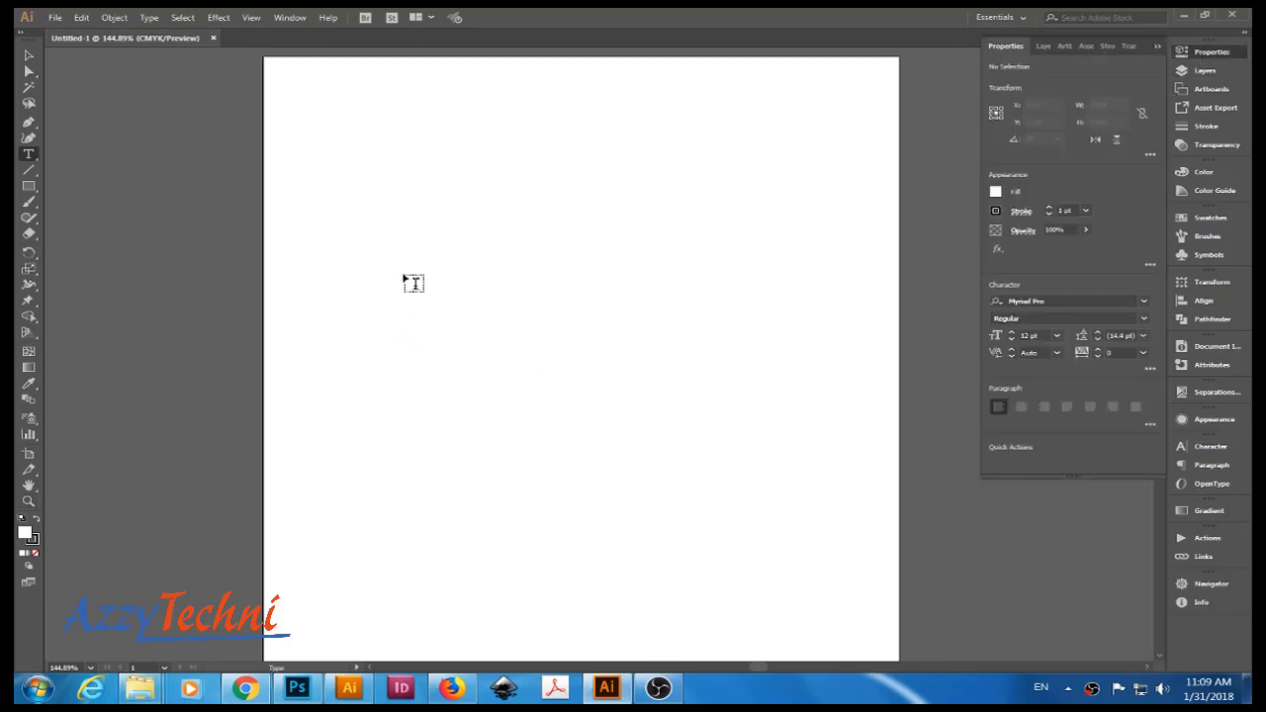
click(406, 277)
key(BackSpace)
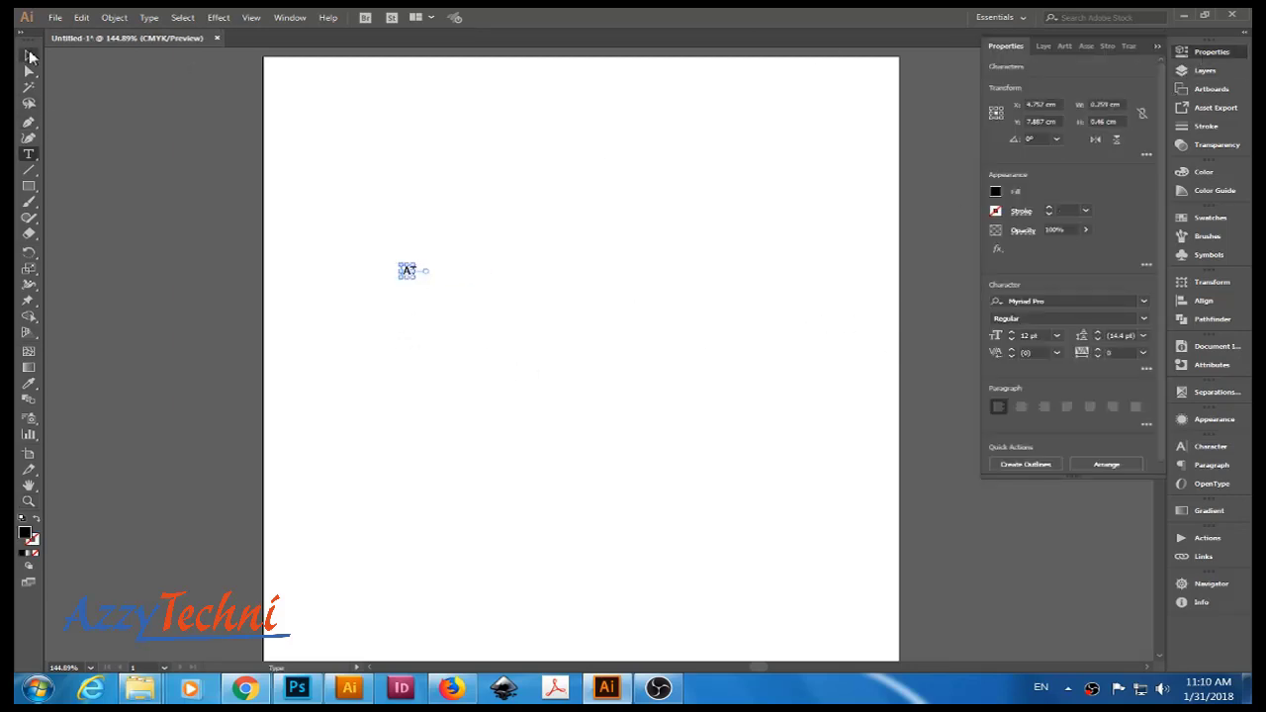
click(28, 55)
drag(424, 279, 554, 354)
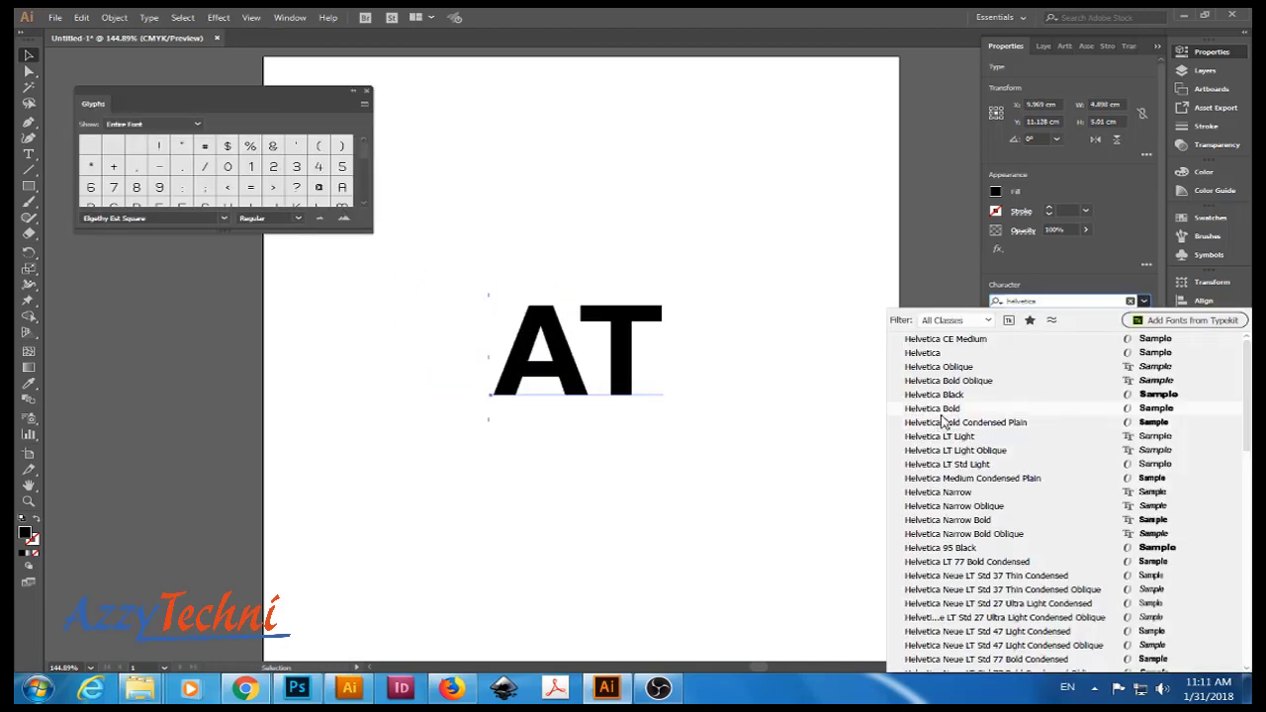
click(366, 92)
Zoom in on the AT text and convert it to outlines.
key(z)
drag(706, 317, 832, 493)
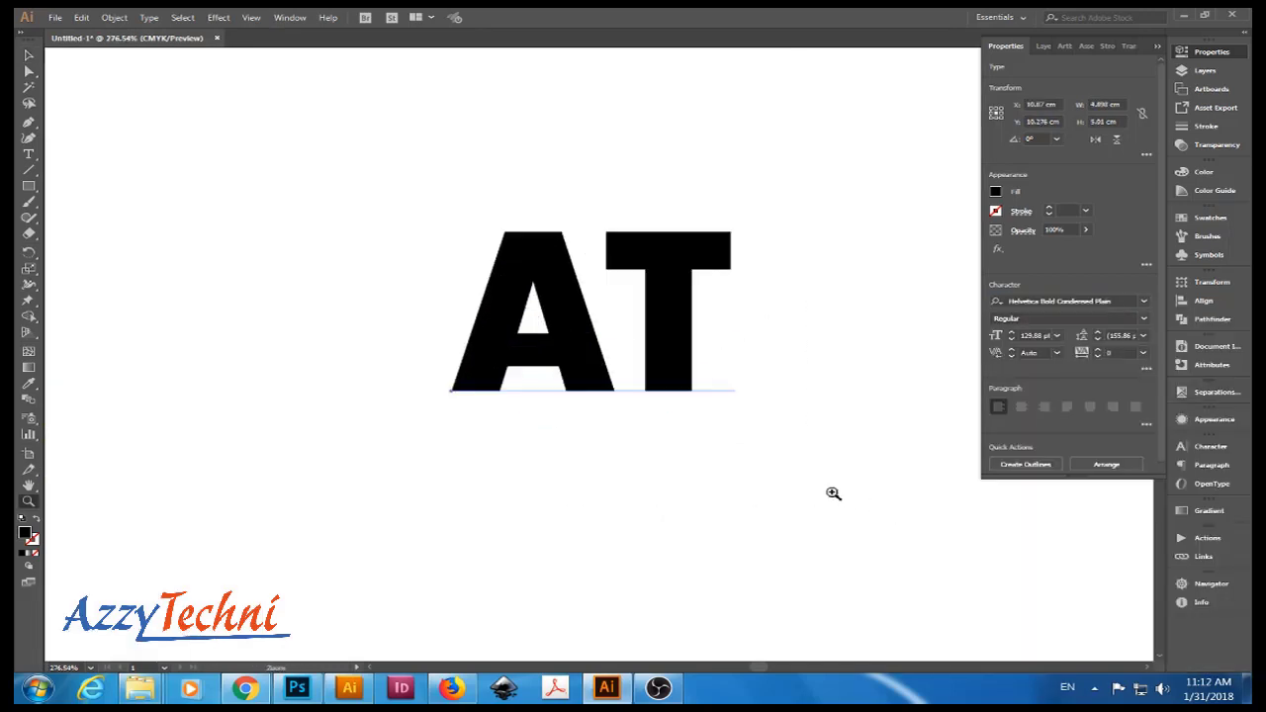
key(v)
right_click(670, 333)
mouse_move(715, 537)
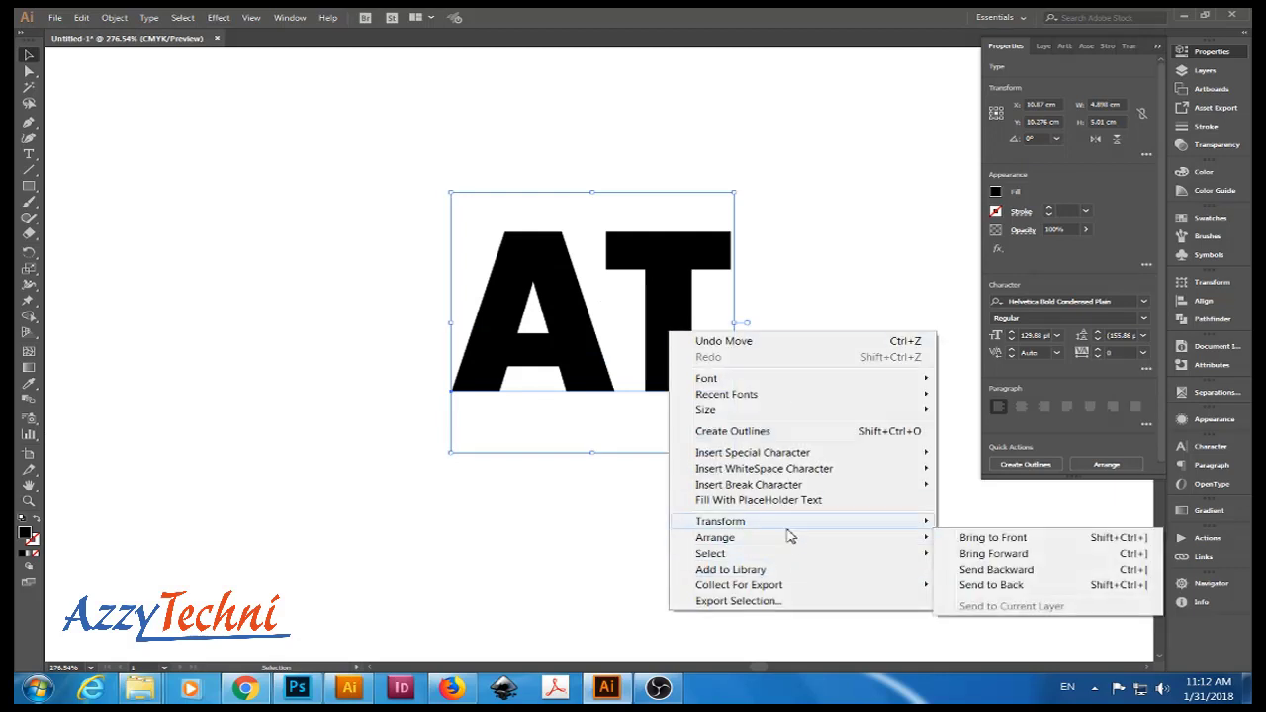
click(782, 432)
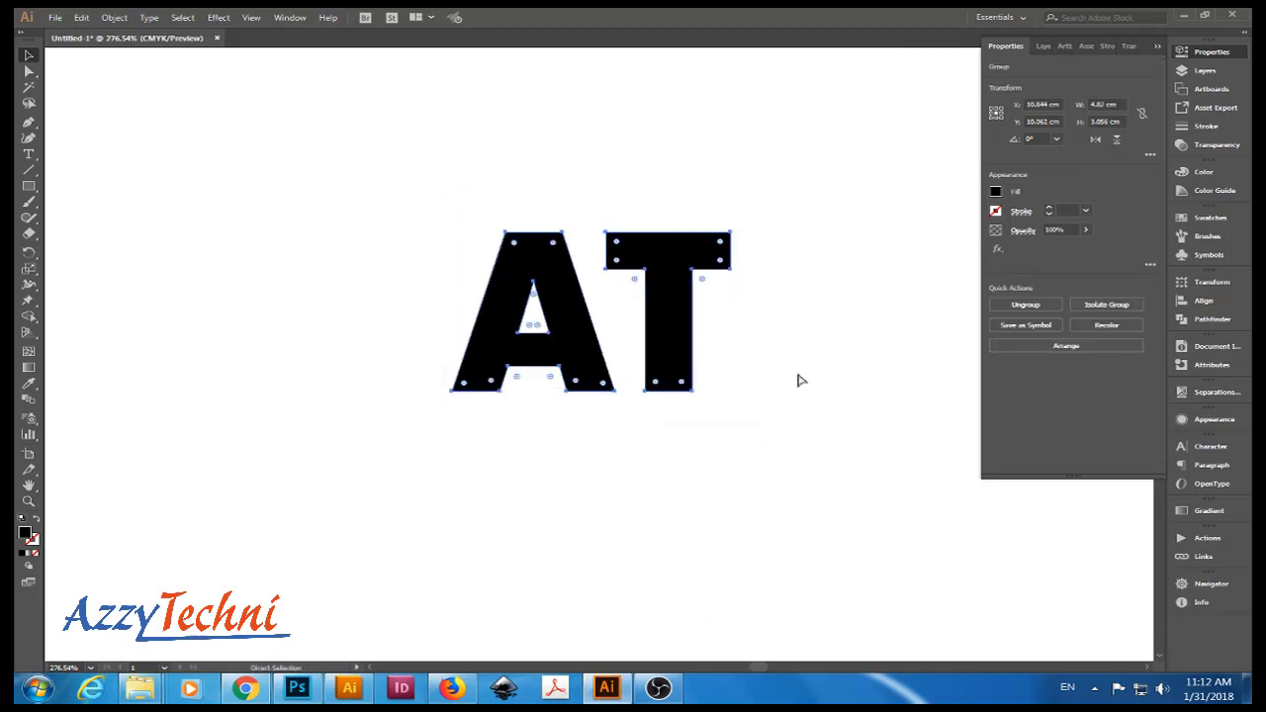
Fill the outlined AT letters yellow, nudge them up and enlarge them.
key(ctrl+minus)
drag(805, 356, 741, 376)
click(1209, 217)
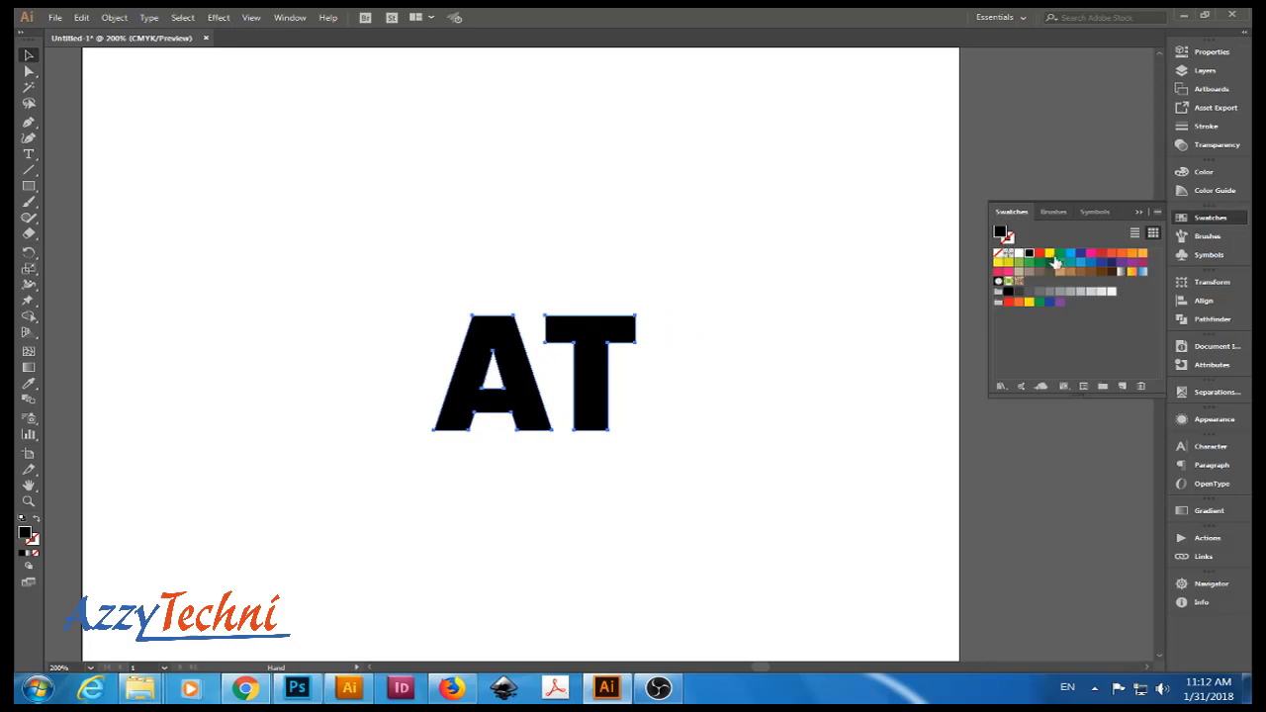
click(1052, 256)
drag(578, 400, 582, 366)
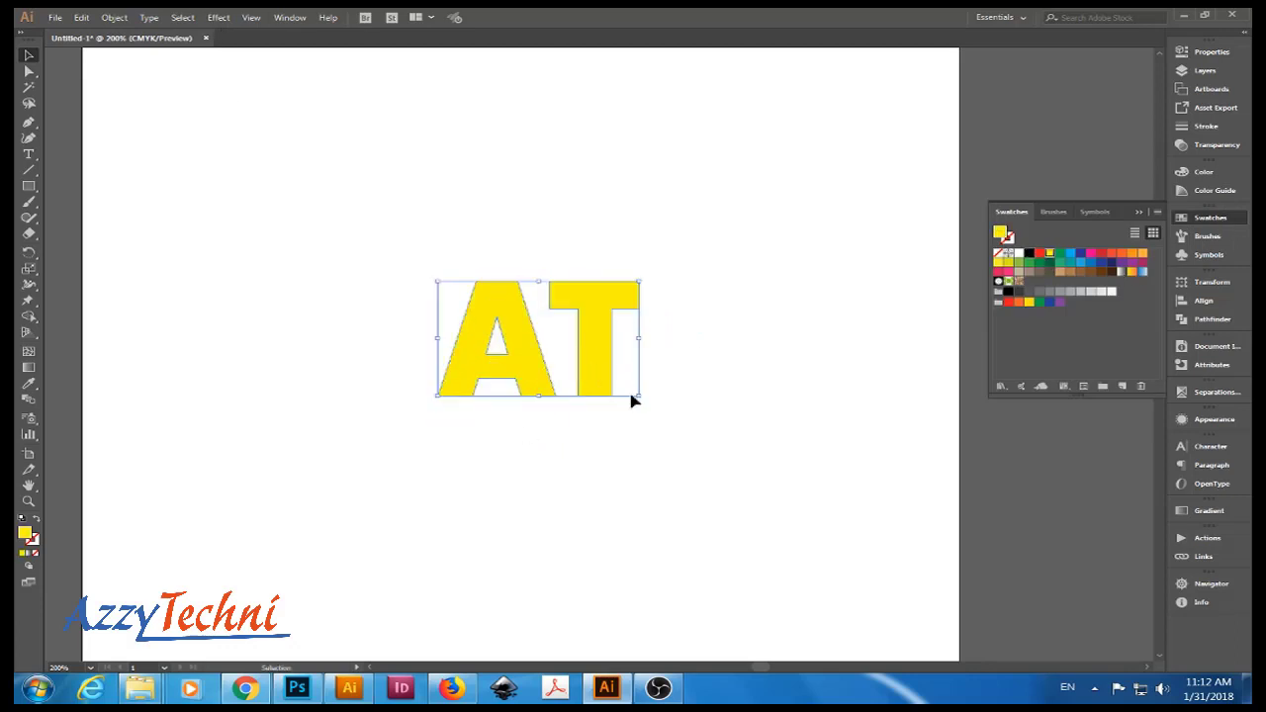
drag(634, 400, 698, 436)
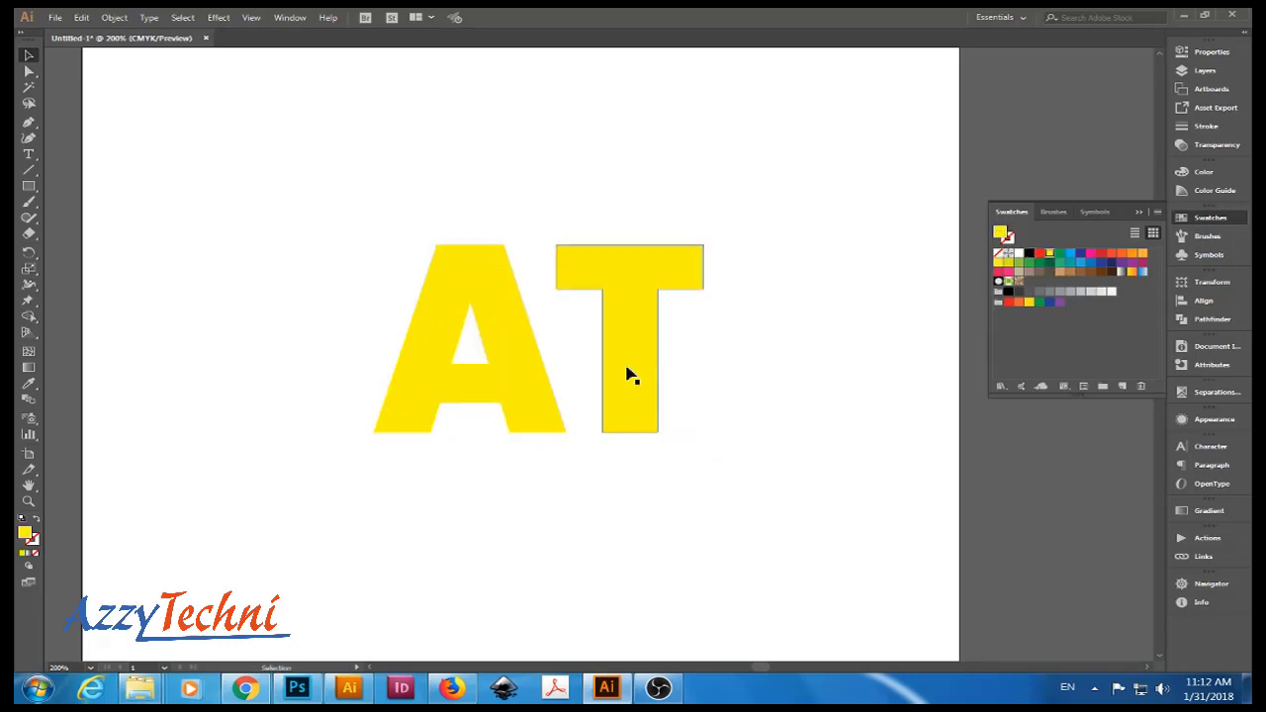
Apply a 50 pt 3D Extrude & Bevel to the letters, rotated about 50°, -23°, 11°.
click(221, 22)
click(480, 119)
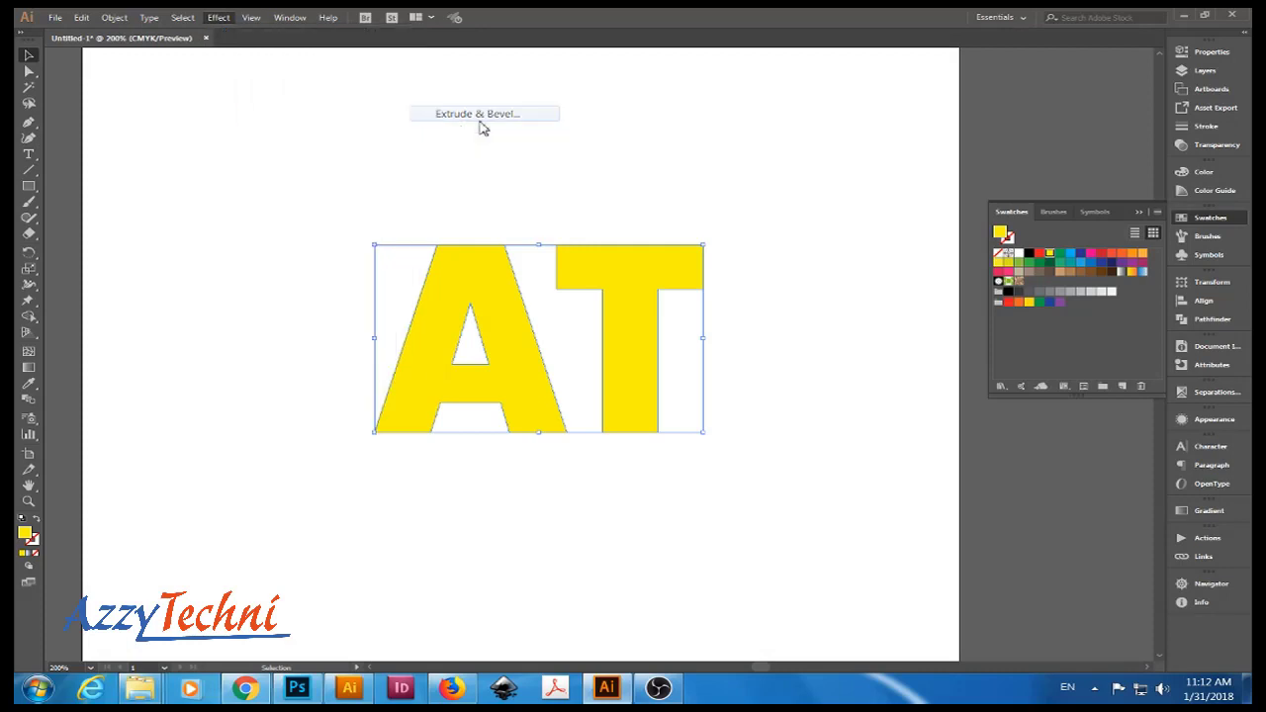
mouse_move(574, 226)
mouse_down()
mouse_move(837, 244)
mouse_move(987, 317)
mouse_up()
click(721, 512)
mouse_move(960, 450)
mouse_down()
mouse_move(953, 400)
mouse_move(978, 408)
mouse_move(972, 394)
mouse_up()
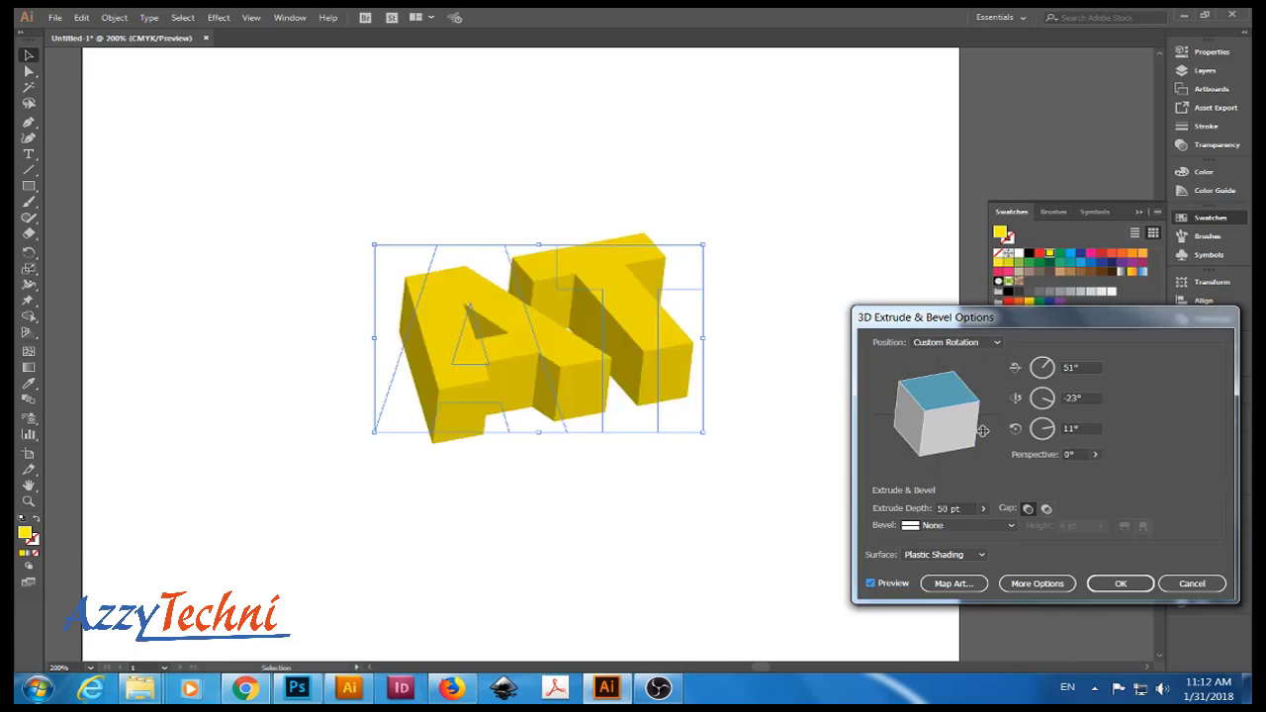
drag(963, 410, 961, 406)
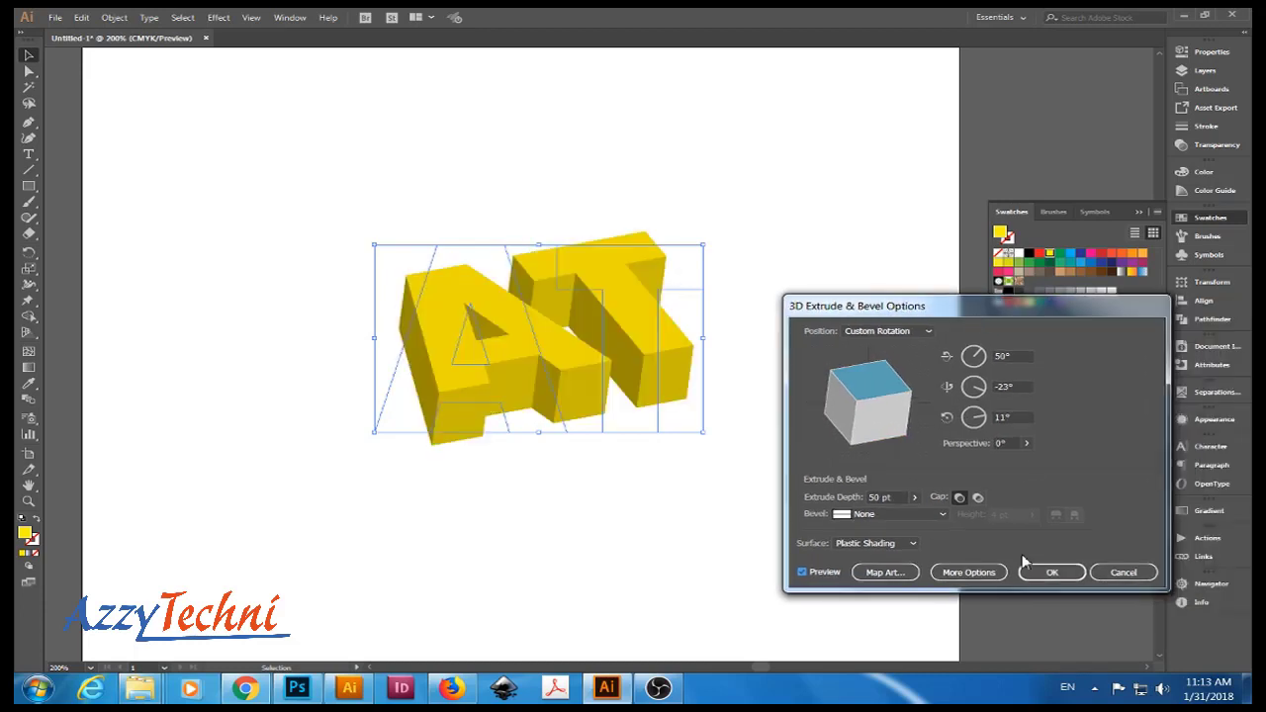
click(1117, 583)
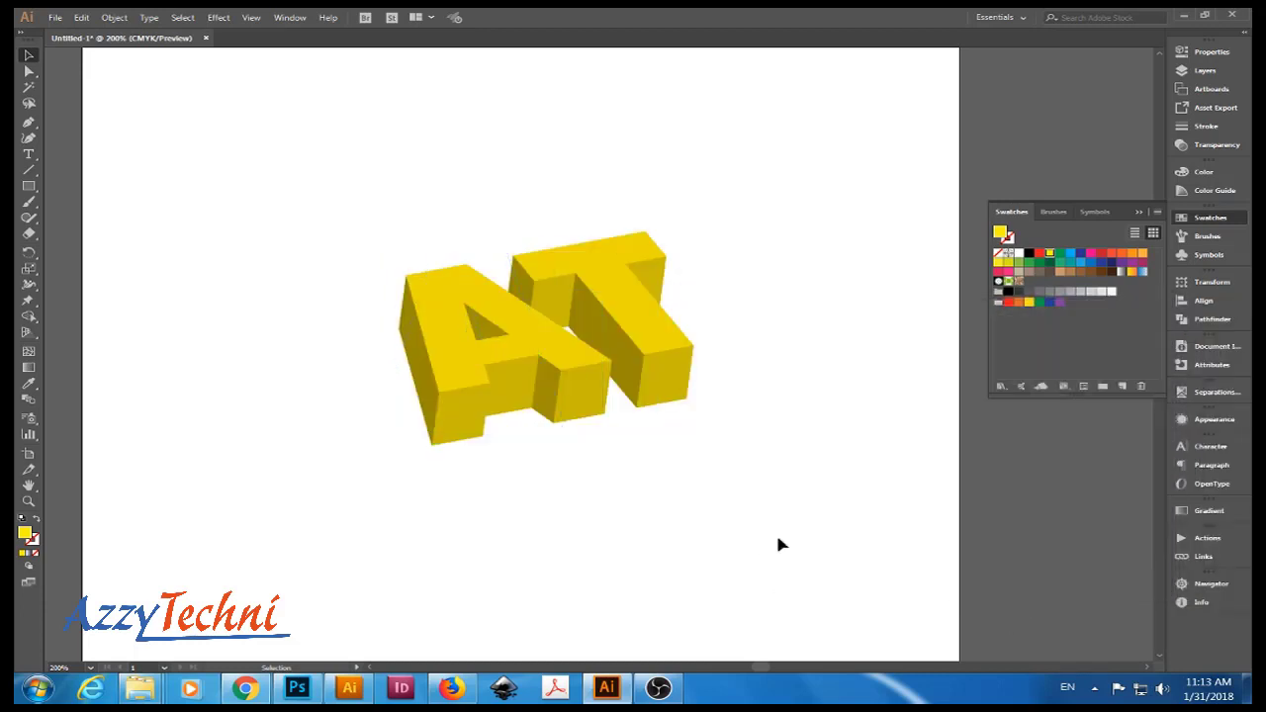
click(113, 17)
Expand the 3D appearance into editable shapes and zoom in on the AT art.
click(206, 202)
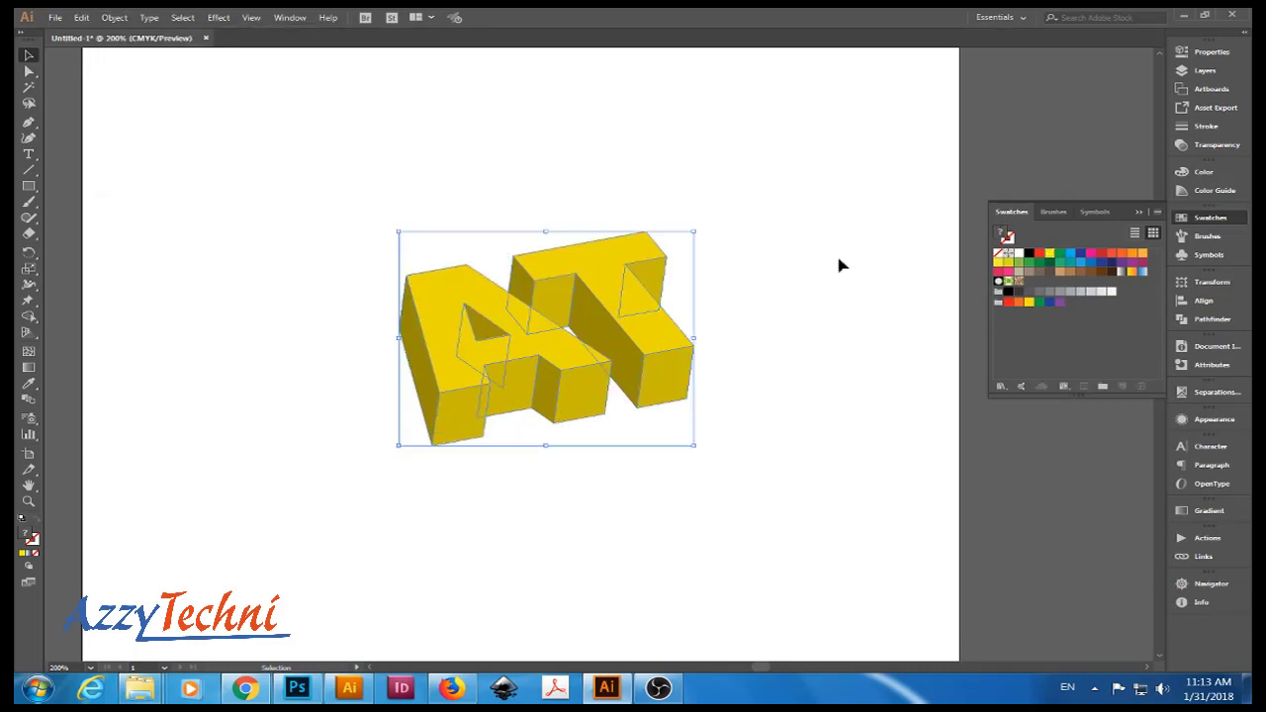
right_click(545, 339)
click(813, 455)
key(z)
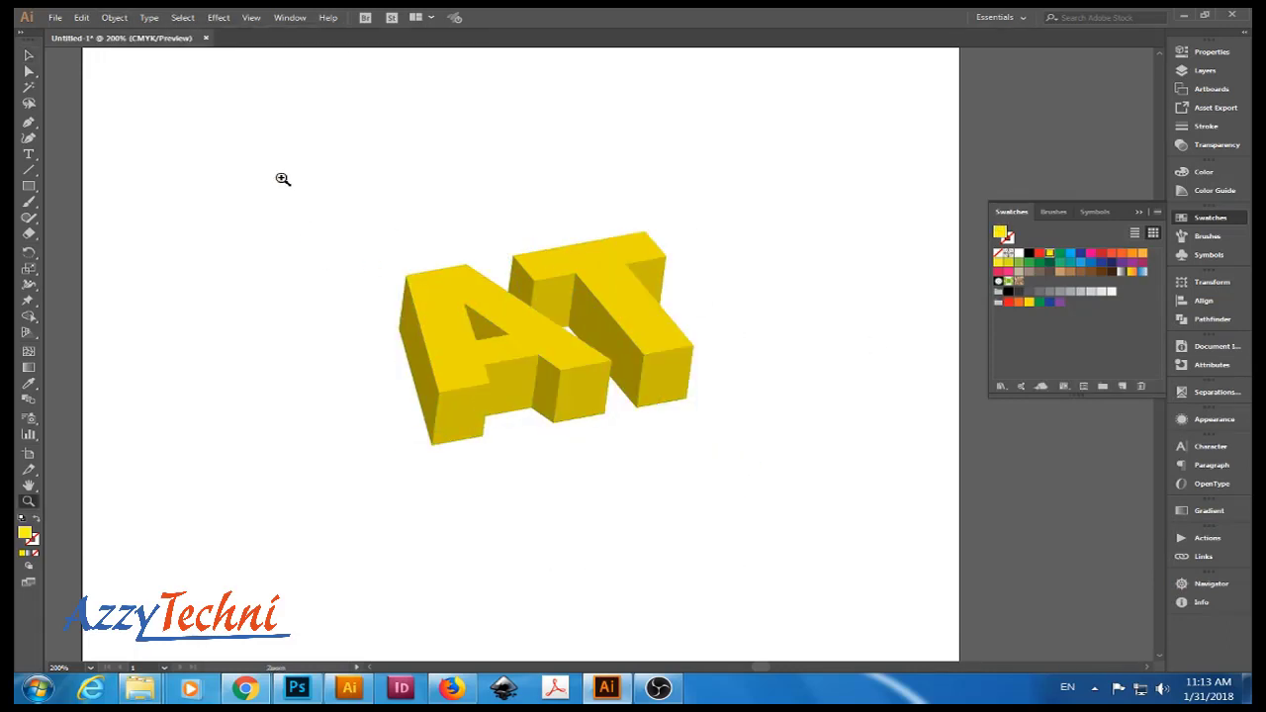
drag(264, 160, 899, 475)
Test selecting same-coloured faces with the Magic Wand, then clear the selection.
key(y)
click(702, 378)
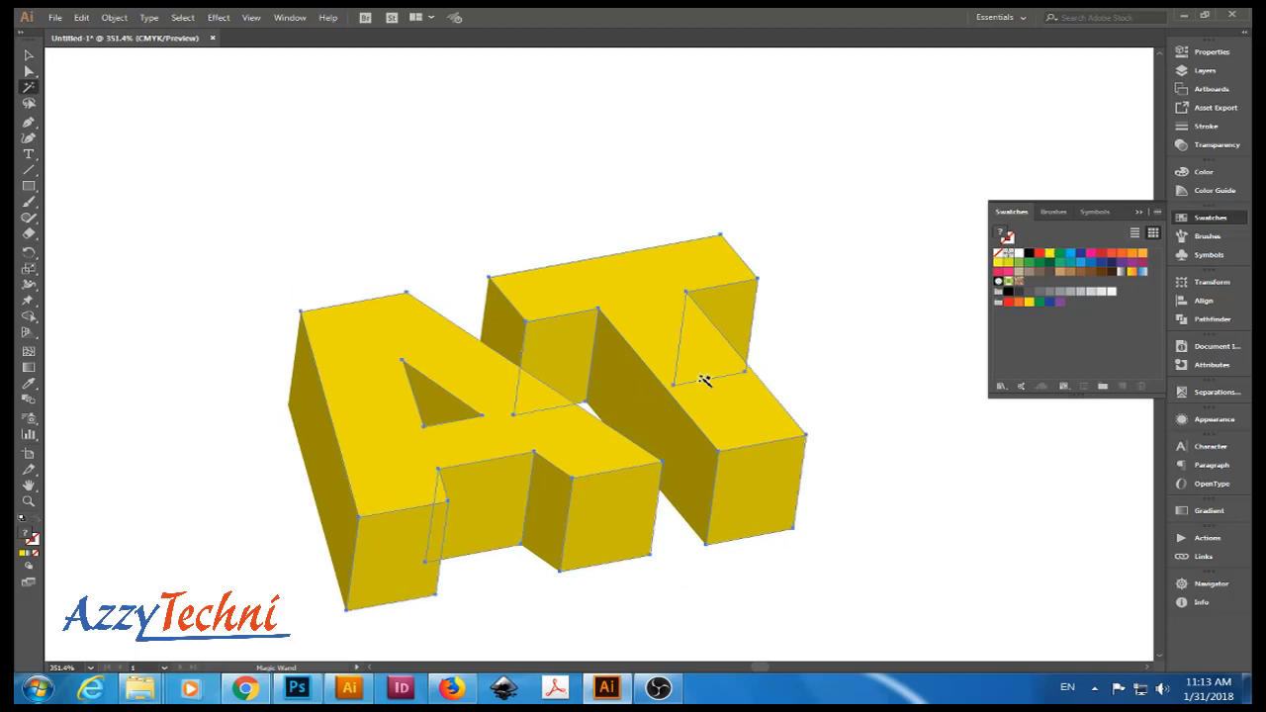
key(v)
right_click(712, 415)
click(861, 485)
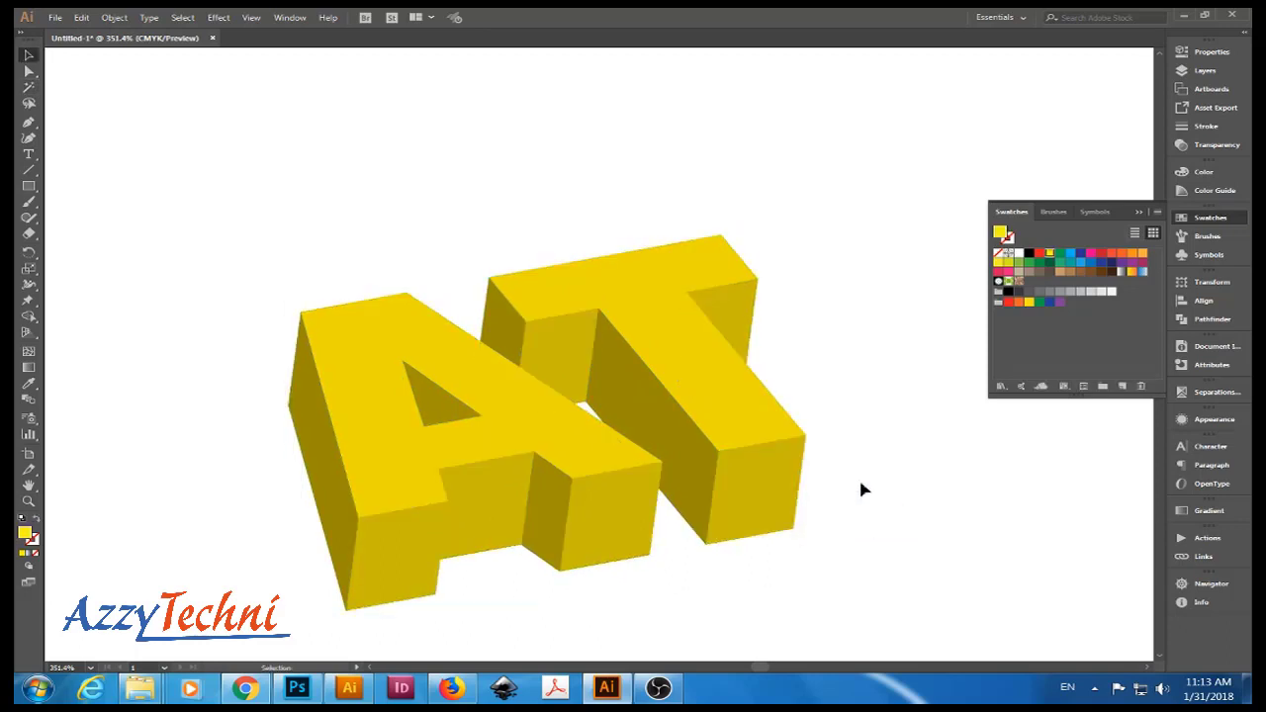
Practise selecting the A and T letters together and individually.
click(720, 426)
shift+click(425, 458)
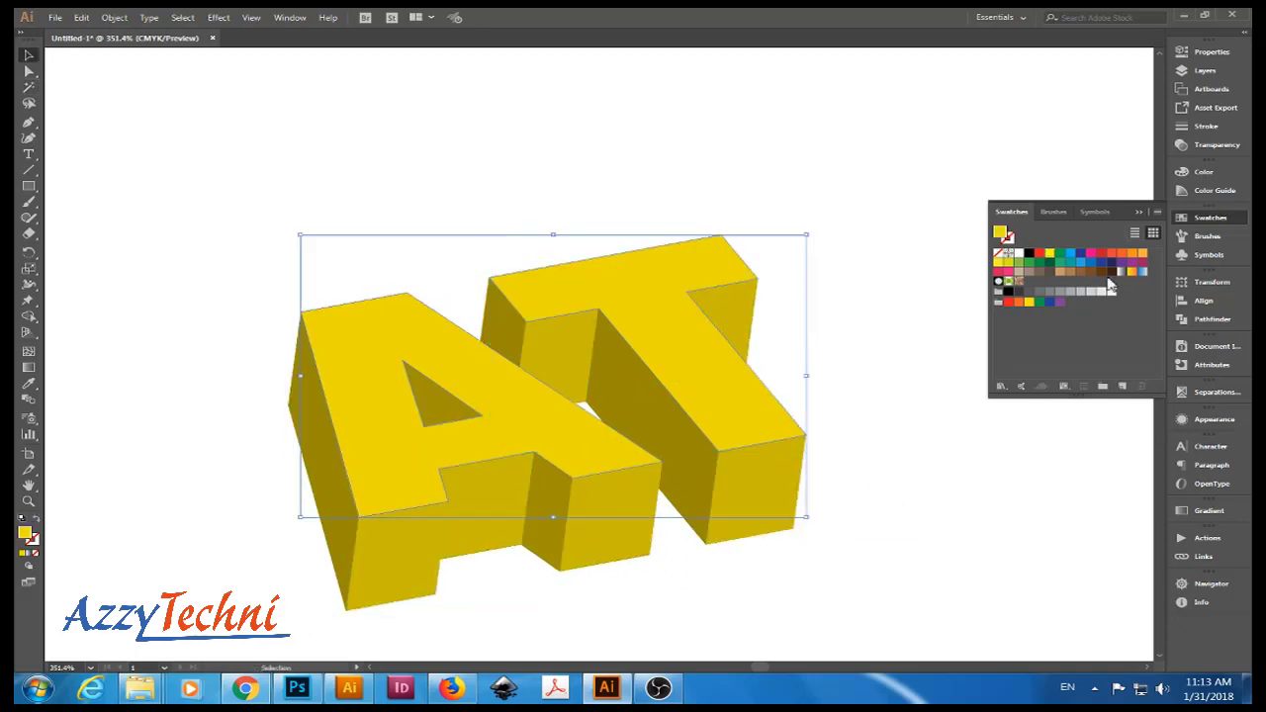
click(960, 415)
click(556, 430)
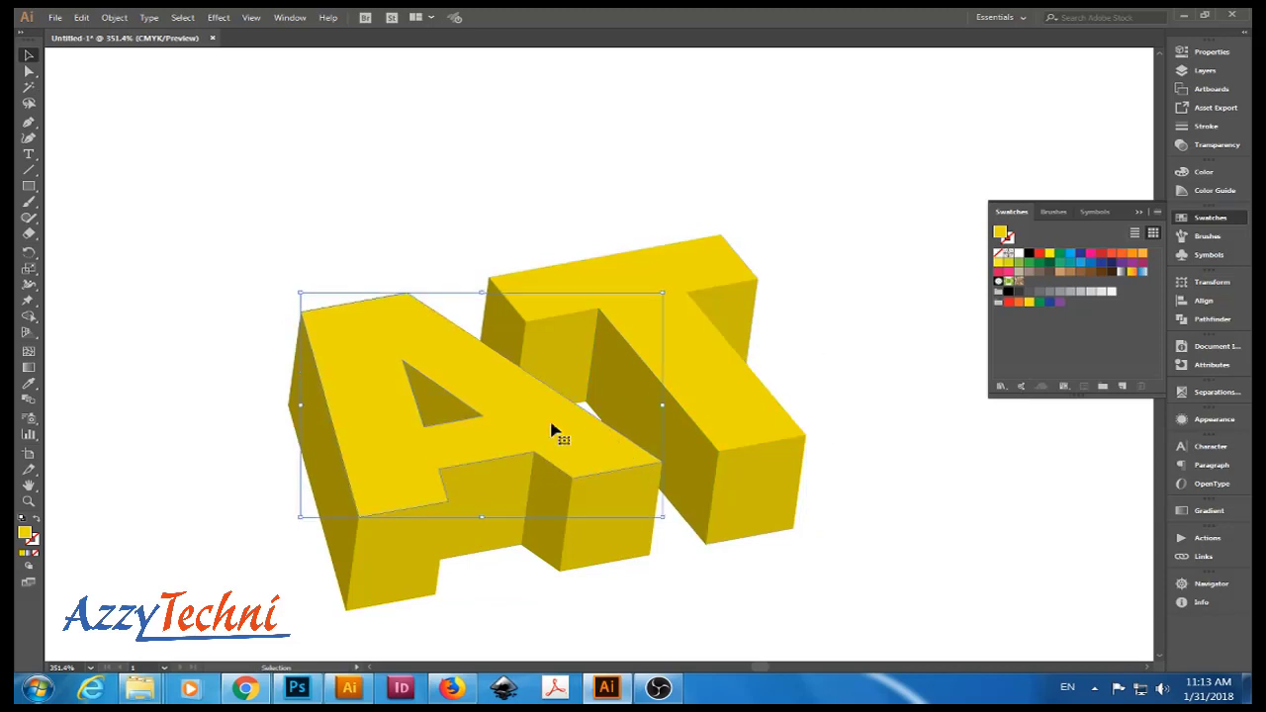
shift+click(789, 344)
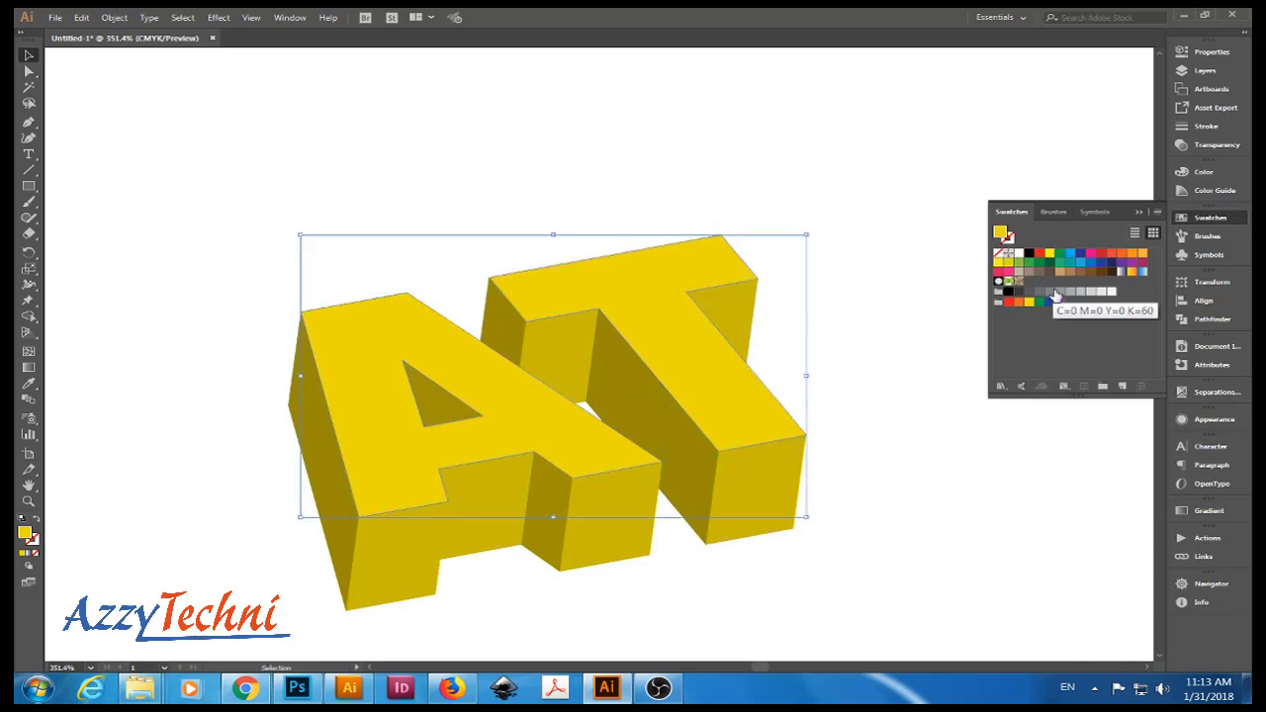
click(914, 451)
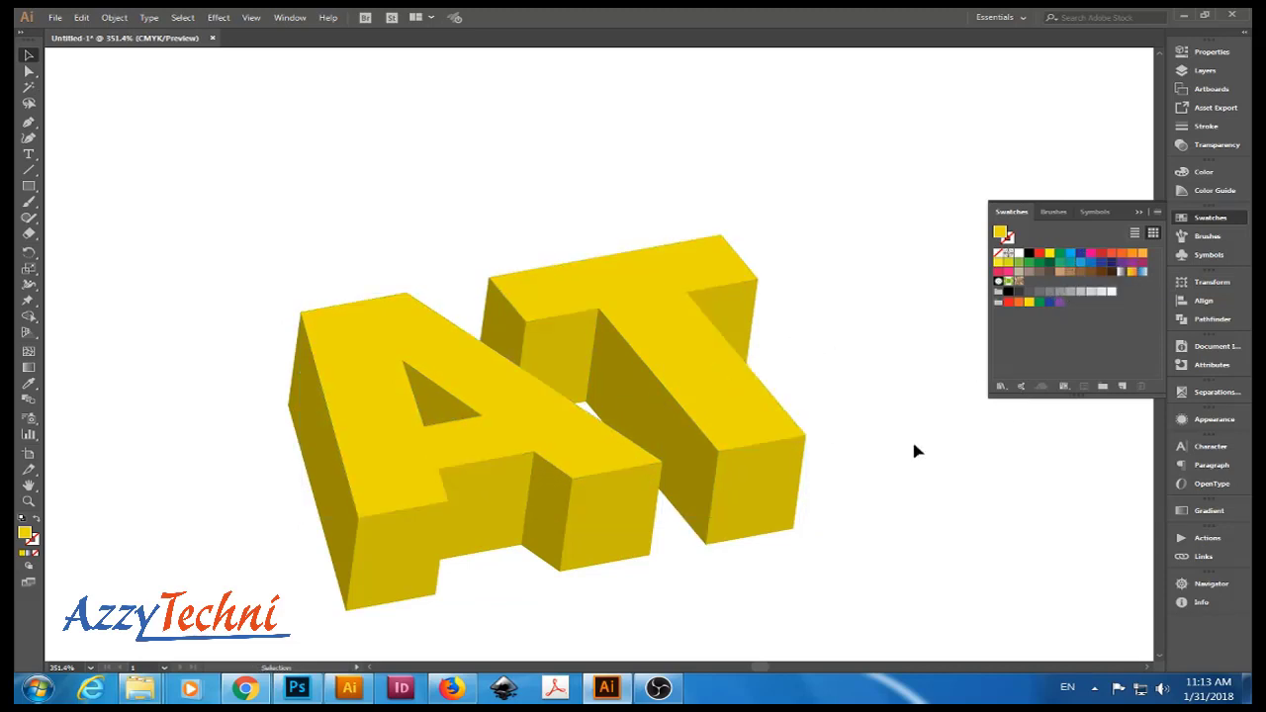
click(404, 460)
Fill both letters' front faces with blue.
shift+click(755, 358)
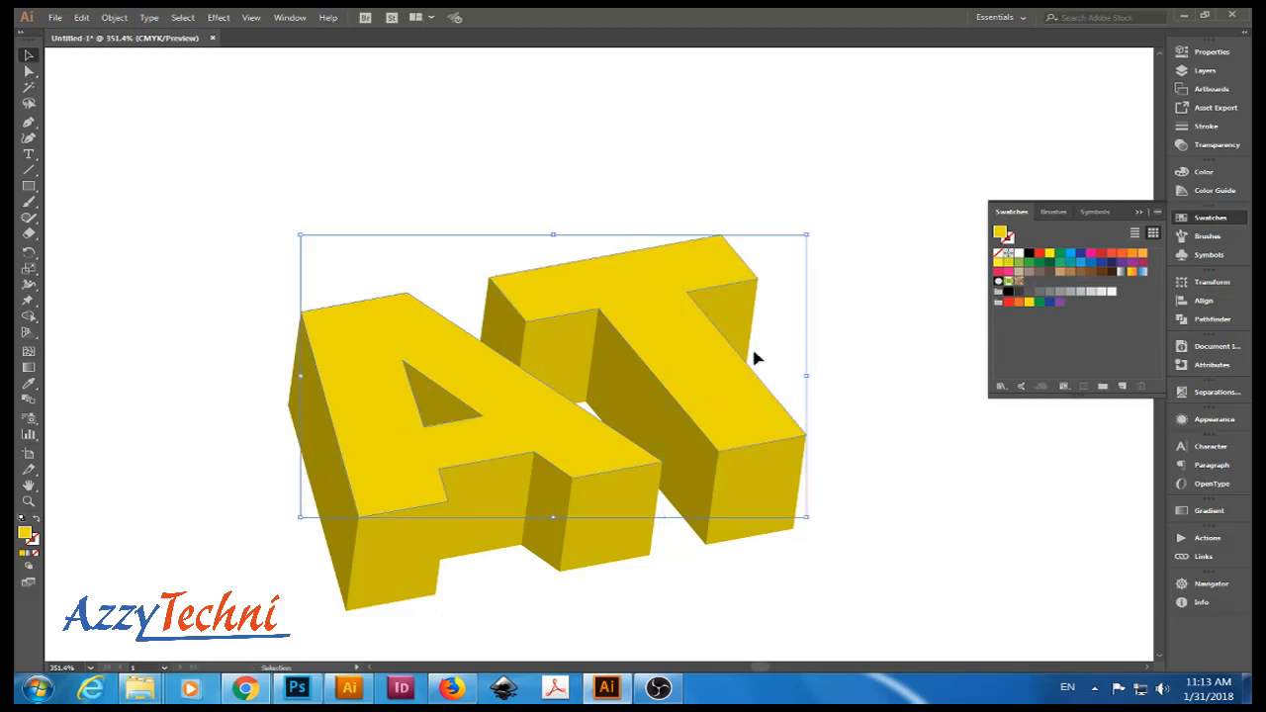
click(1082, 256)
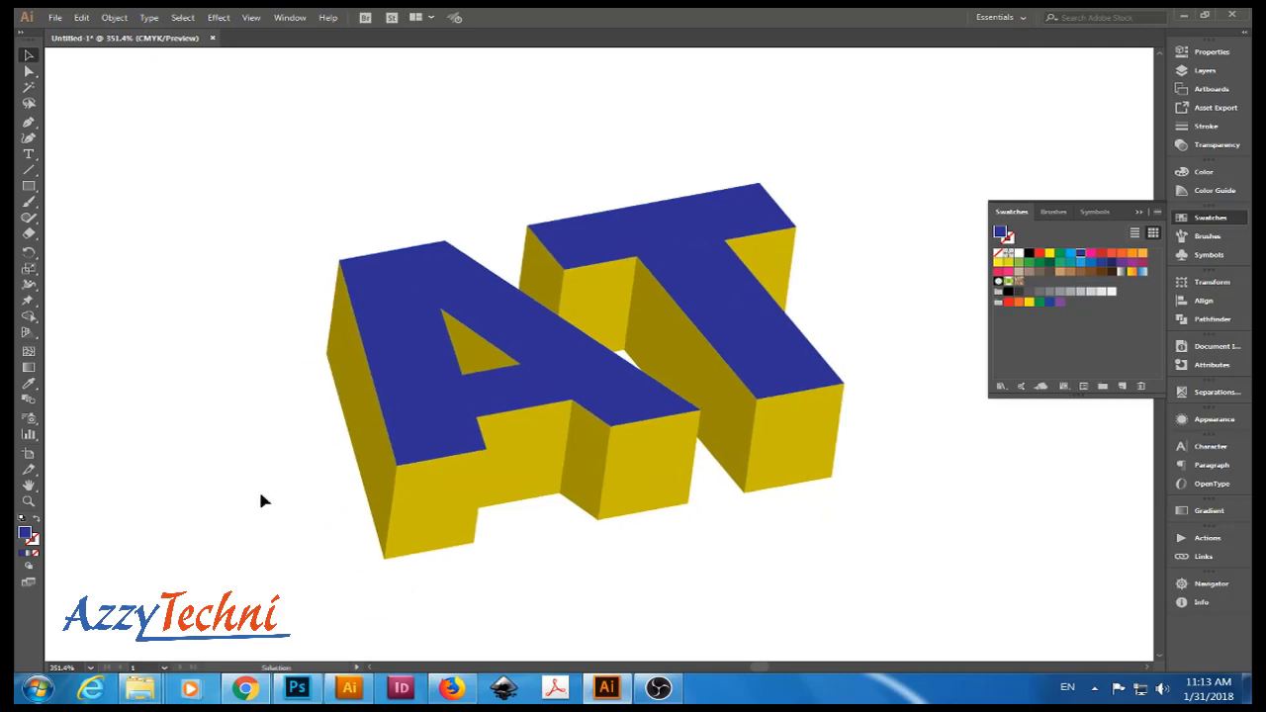
click(362, 436)
click(511, 537)
click(453, 520)
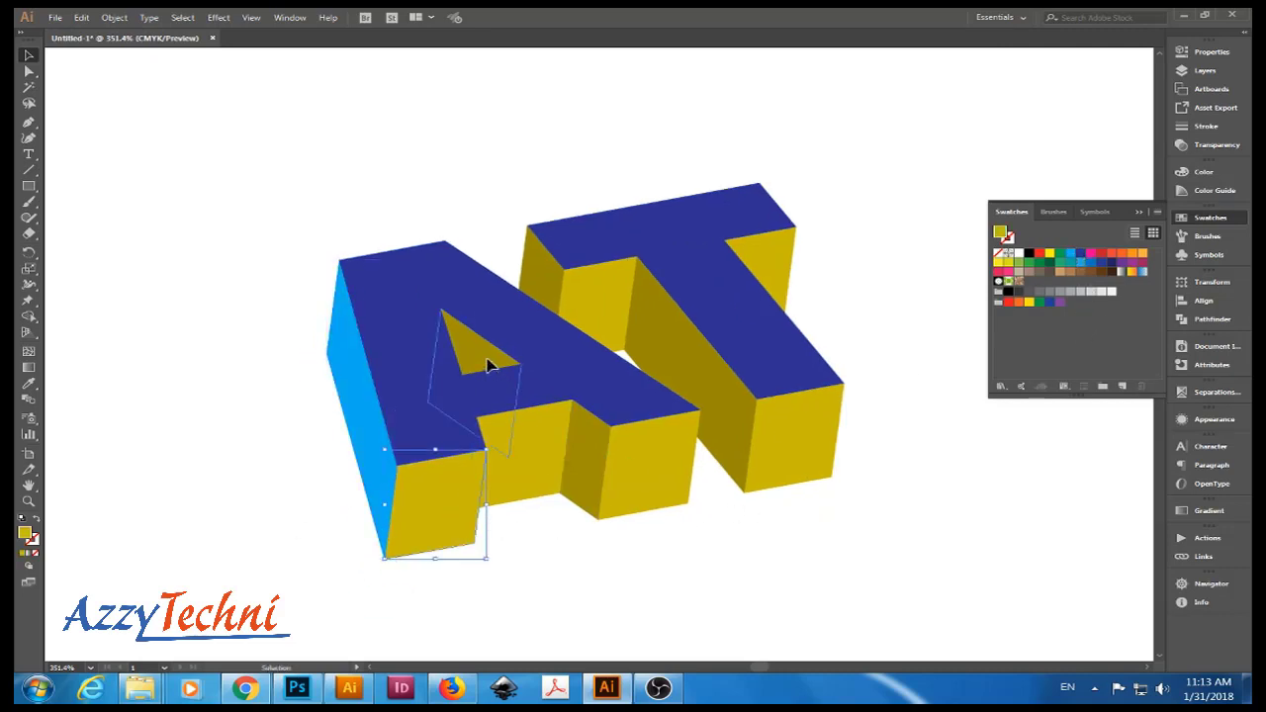
Fill the A's inner triangle with darker navy.
click(488, 362)
click(1101, 263)
click(1111, 262)
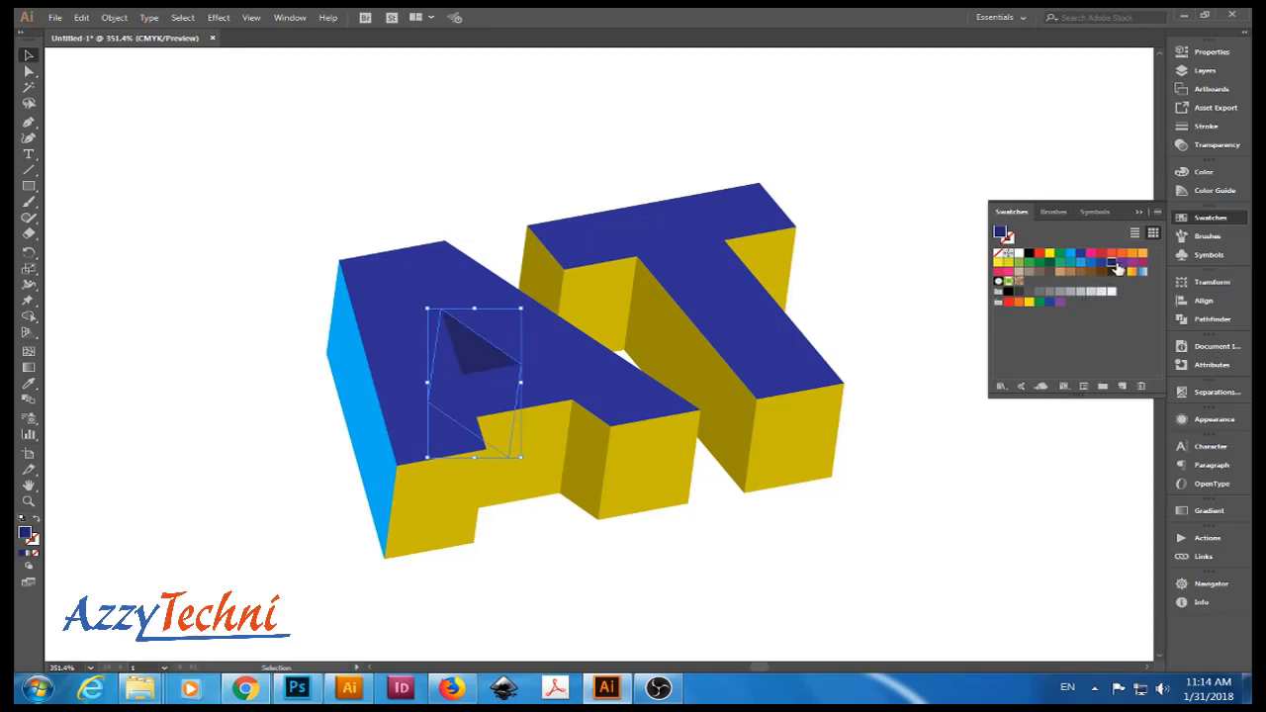
click(977, 468)
Select the A's light-blue left side face.
drag(946, 451, 881, 492)
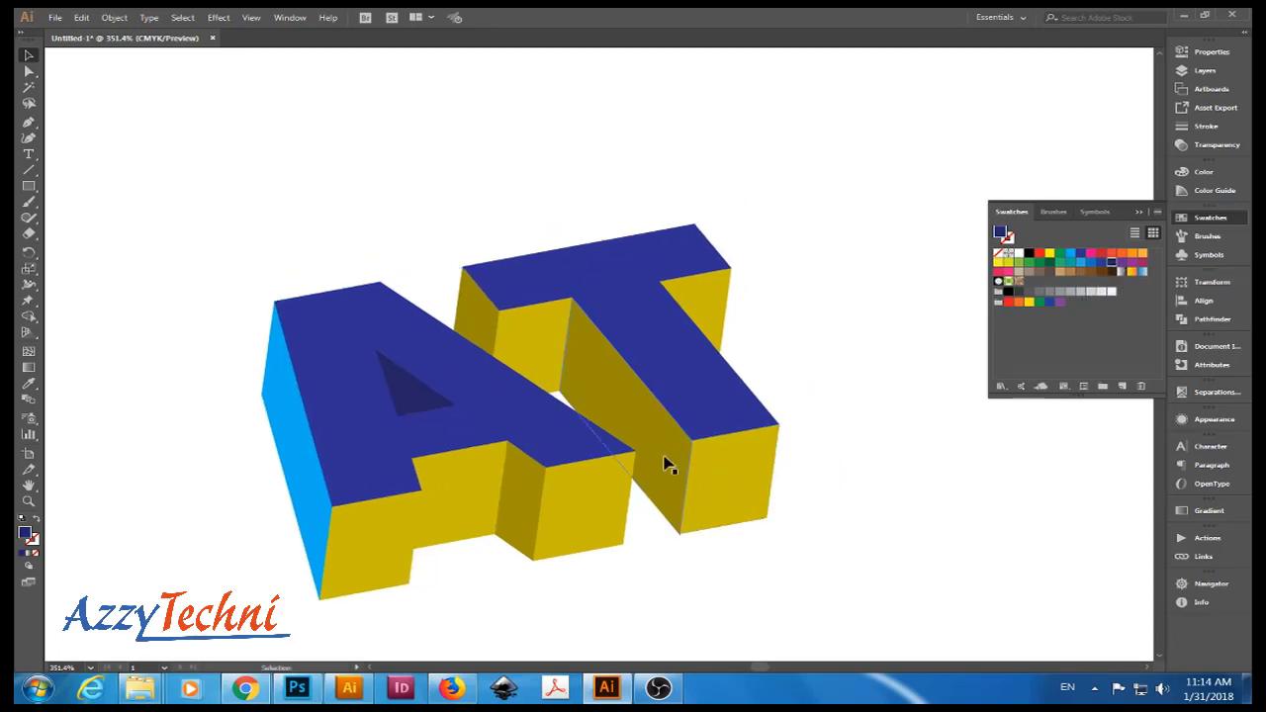
click(676, 500)
click(703, 552)
drag(766, 548, 945, 459)
click(486, 418)
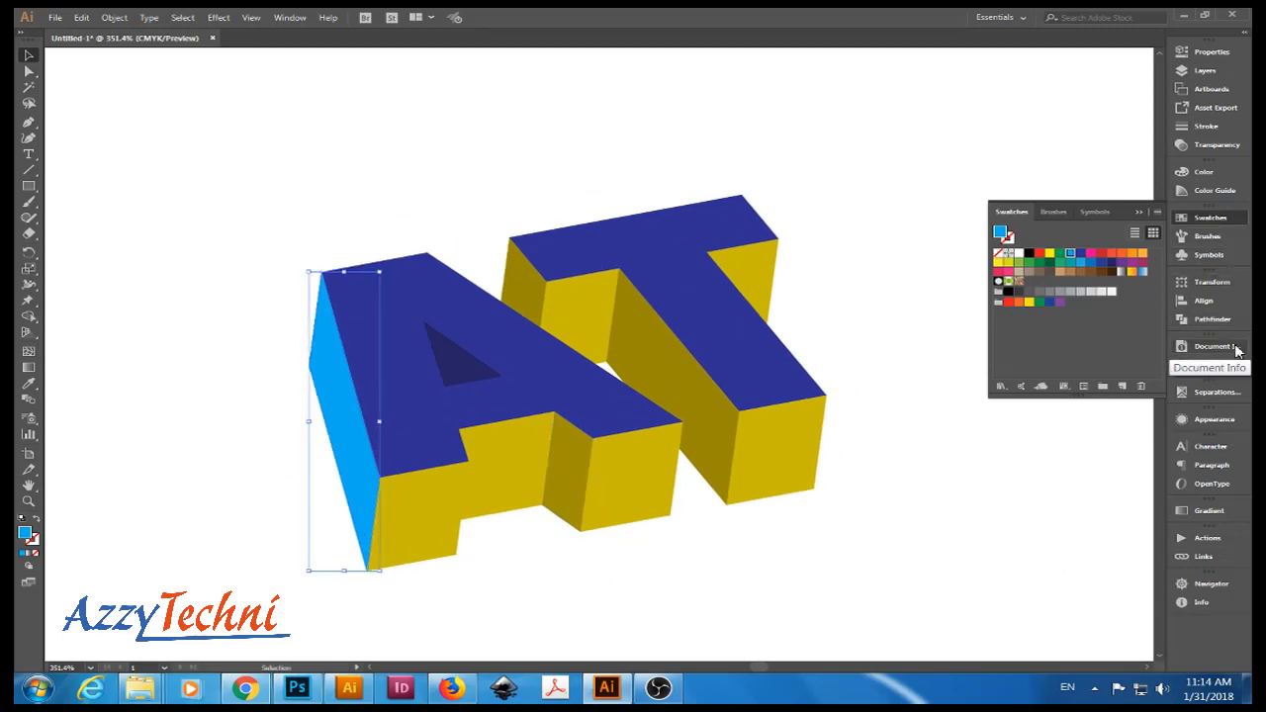
Give the A's left face a gradient running from dark navy to blue.
click(1208, 511)
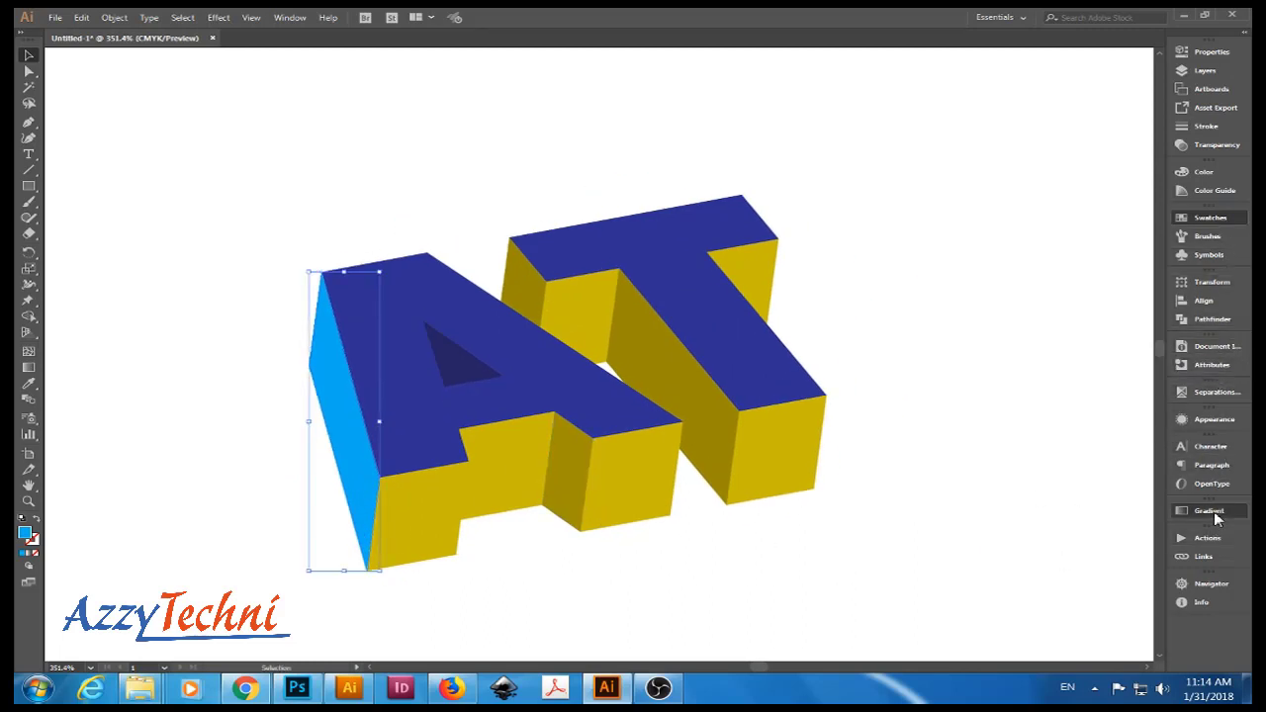
click(1100, 600)
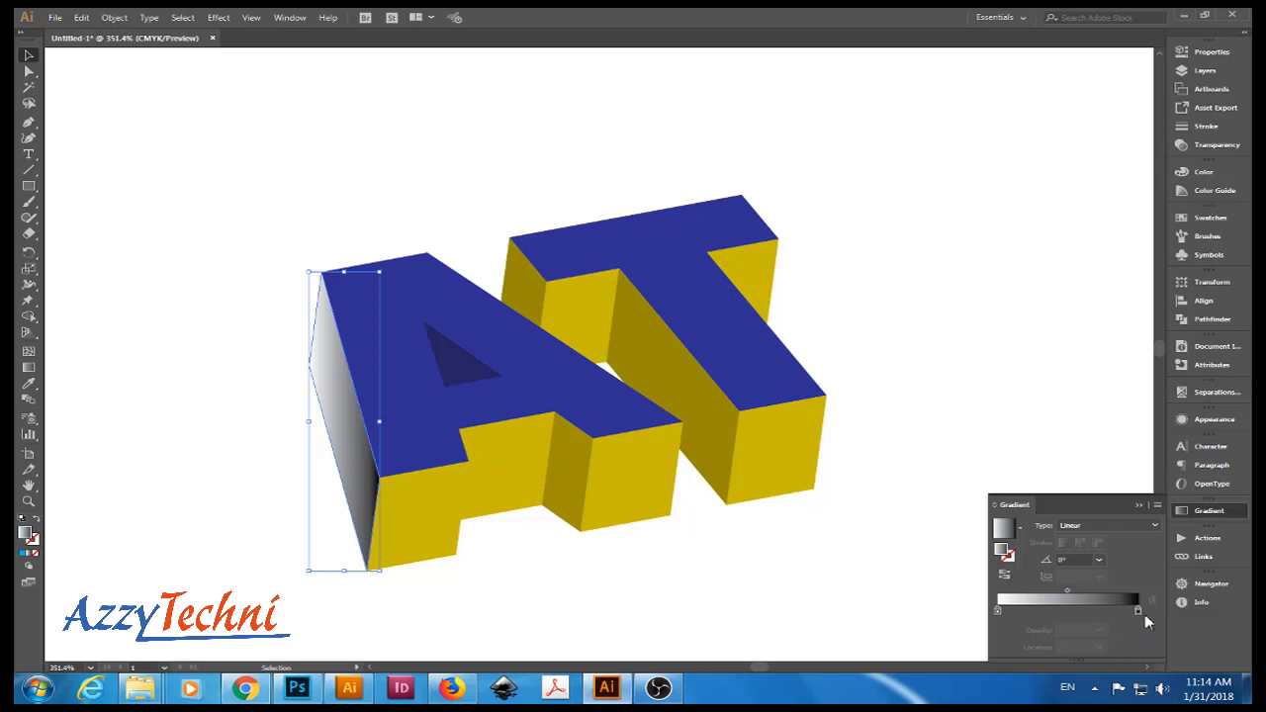
double_click(1138, 610)
click(947, 506)
click(1020, 479)
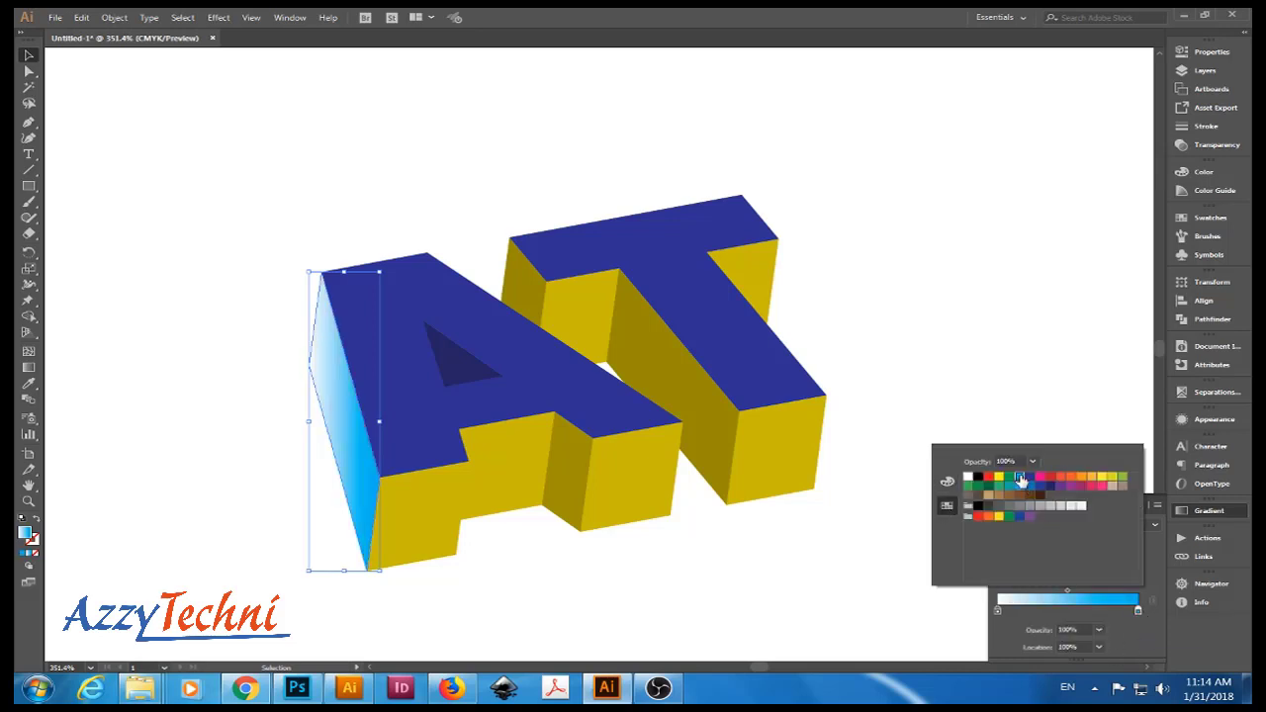
double_click(997, 610)
click(1050, 487)
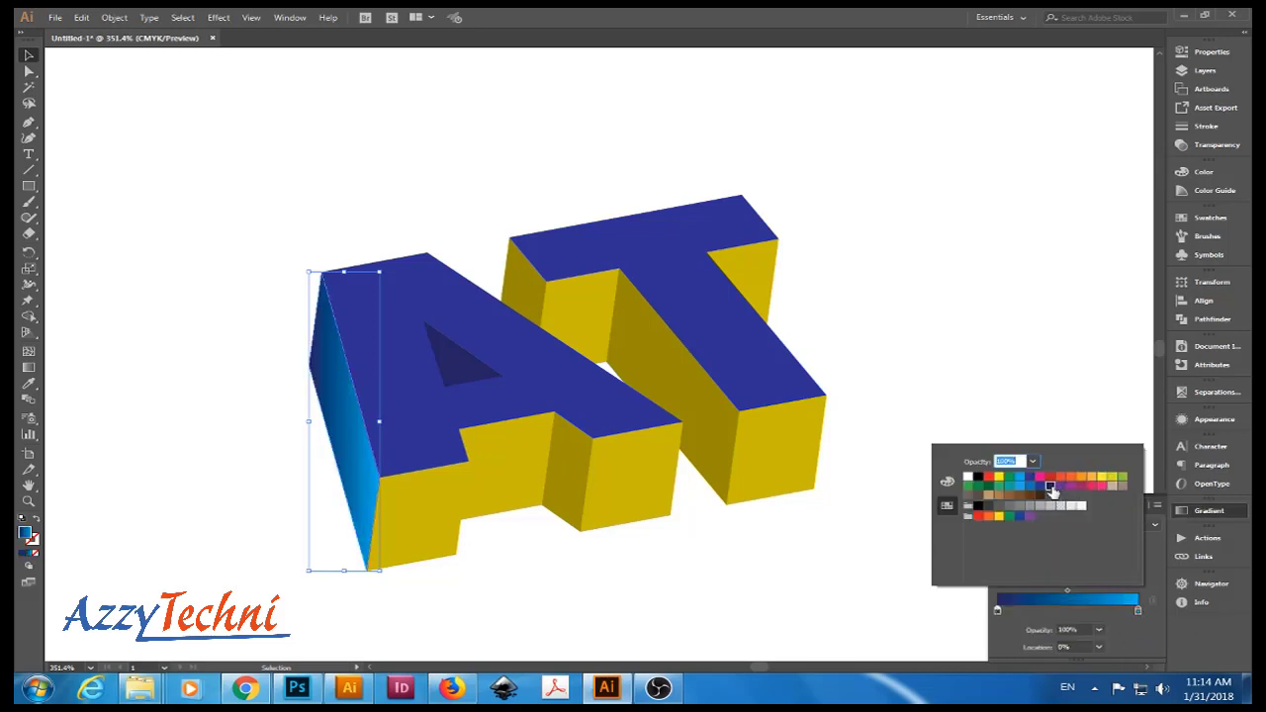
key(Escape)
Add a bright middle gradient stop and angle the gradient diagonally, about -74.6°.
scroll(862, 593, down, 1)
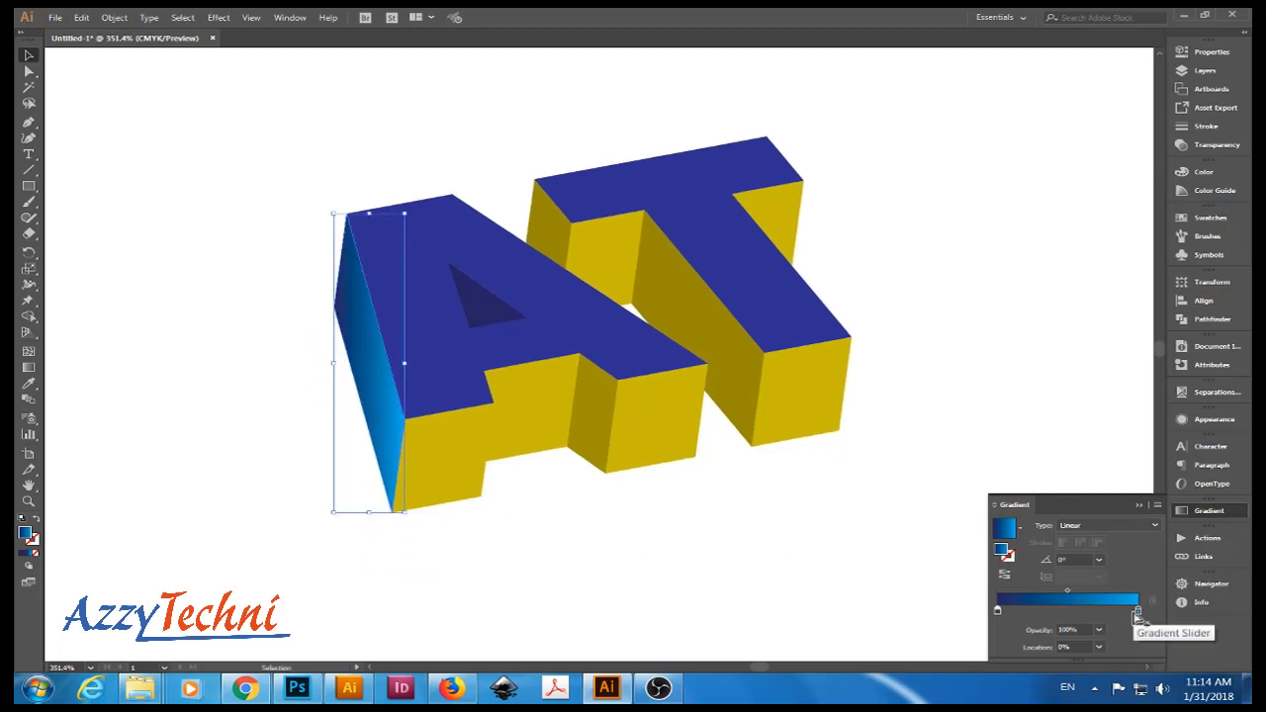
drag(1137, 614, 997, 611)
click(1102, 612)
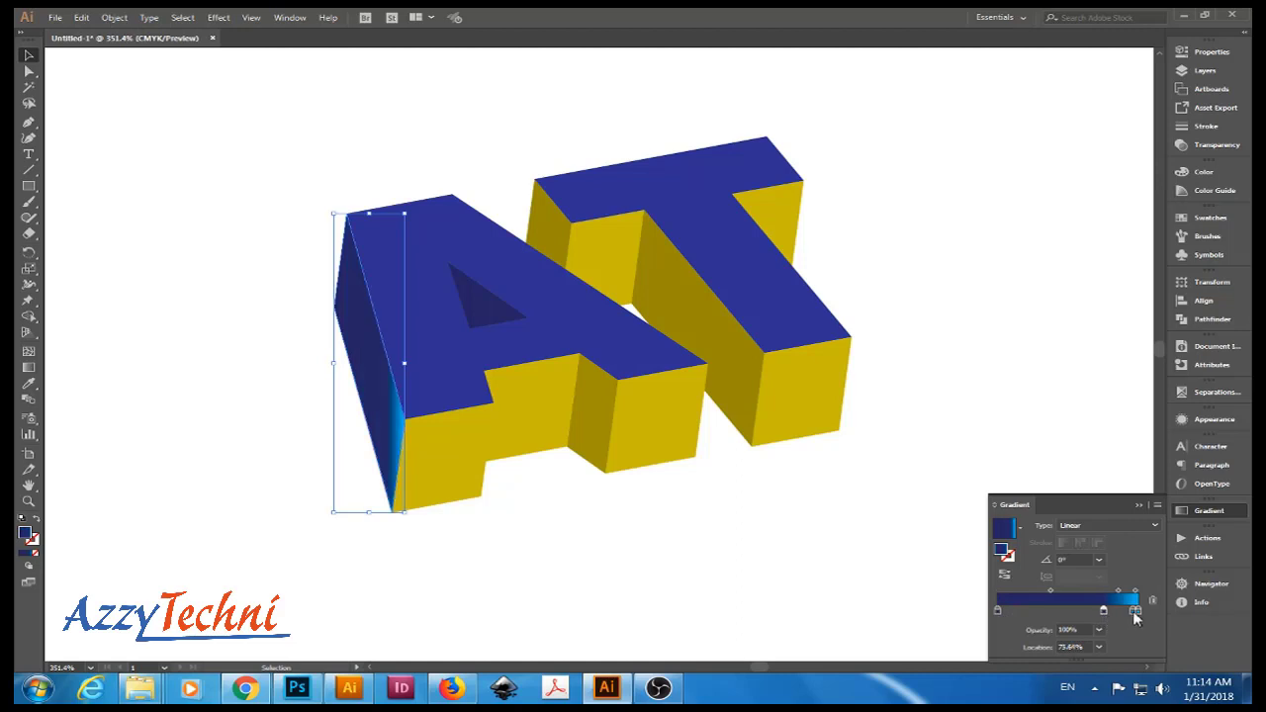
mouse_move(1101, 611)
mouse_down()
mouse_move(1131, 611)
mouse_move(1137, 635)
mouse_up()
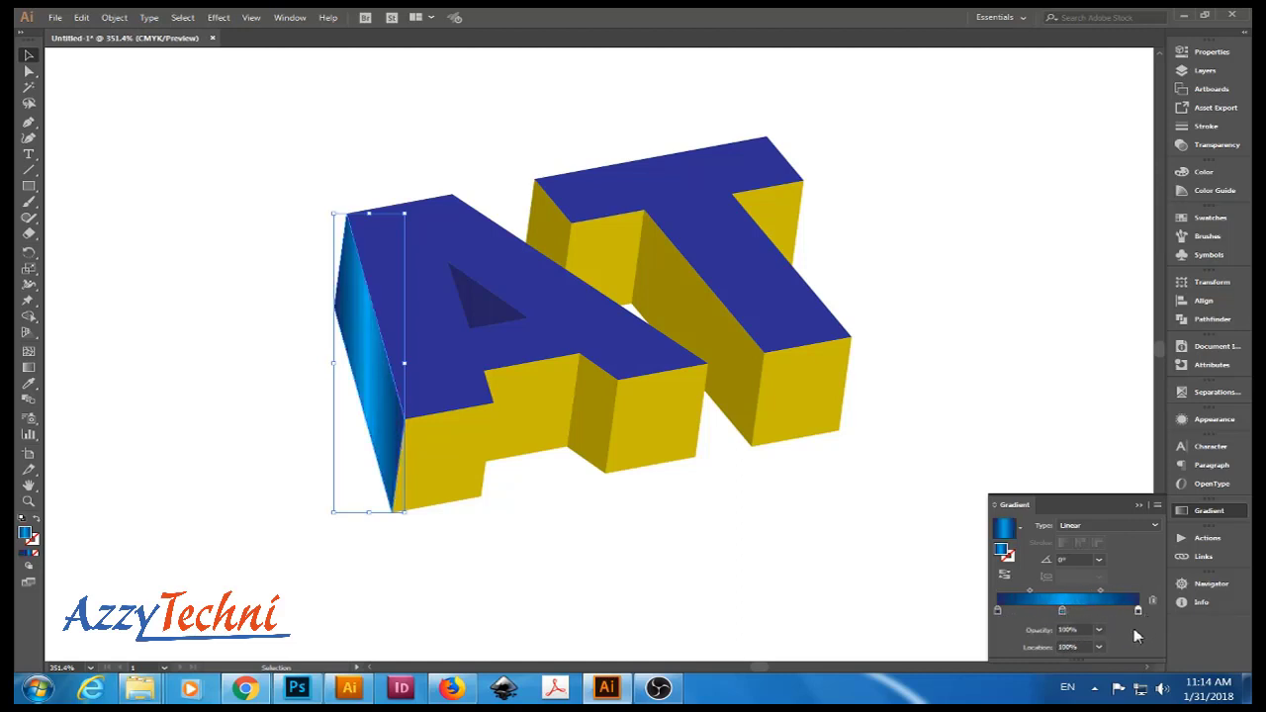
drag(1066, 614, 1075, 612)
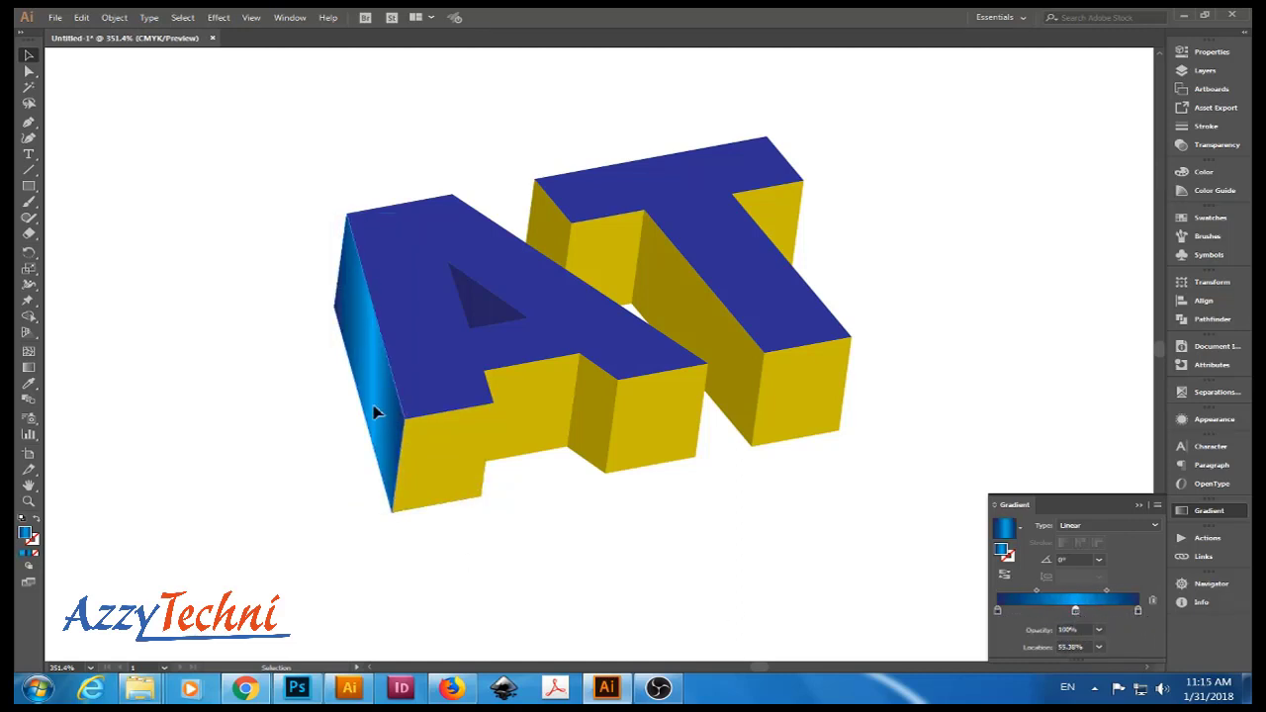
drag(339, 226, 416, 481)
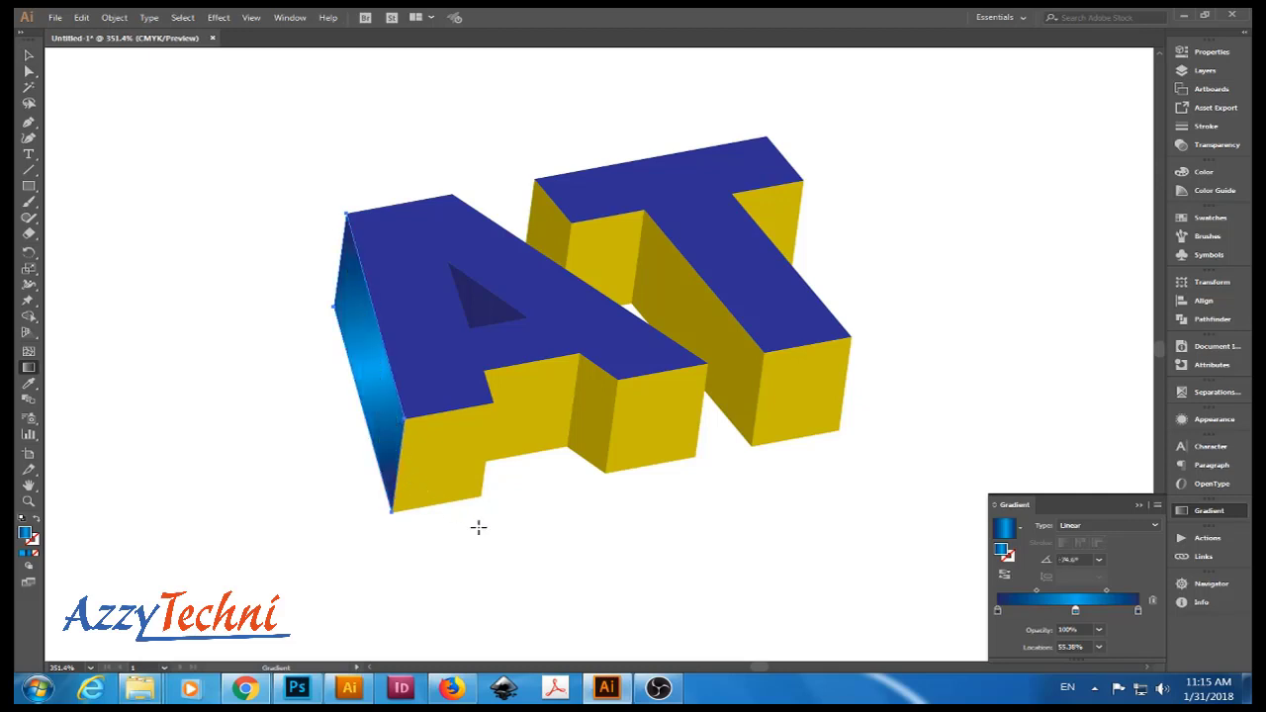
Eyedrop the blue gradient onto the A's yellow front face.
click(465, 474)
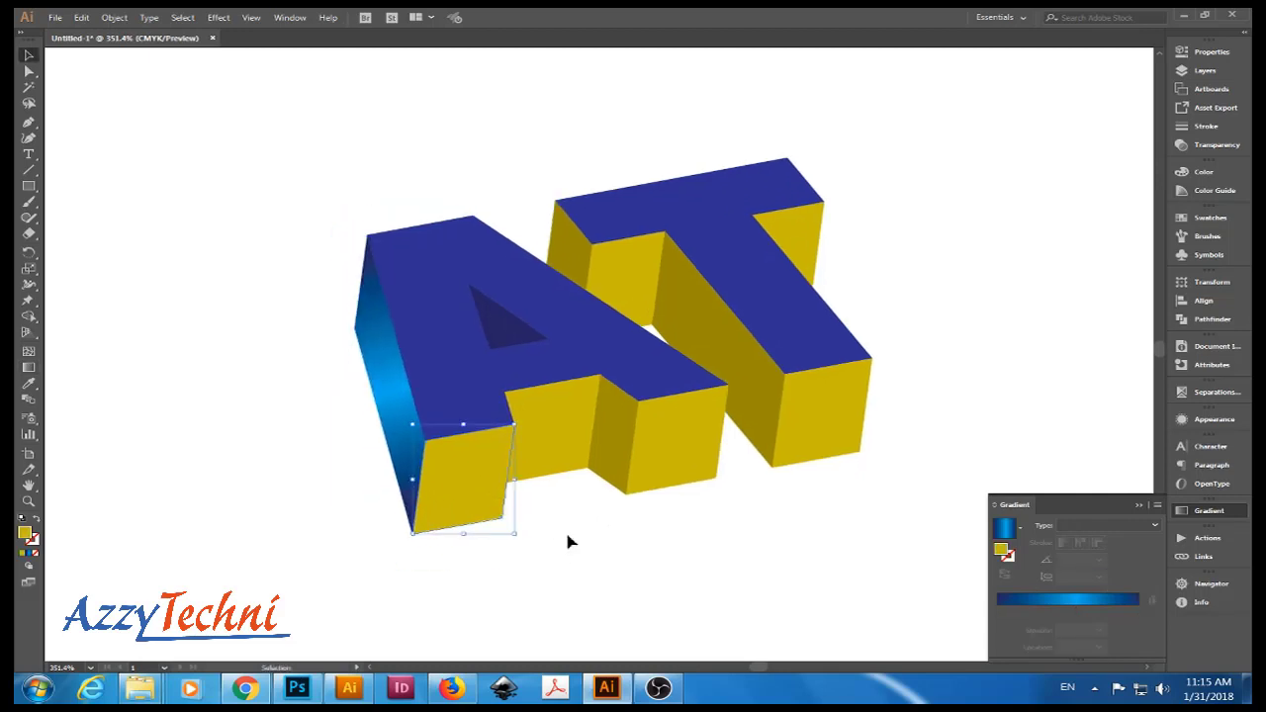
key(i)
click(455, 372)
key(g)
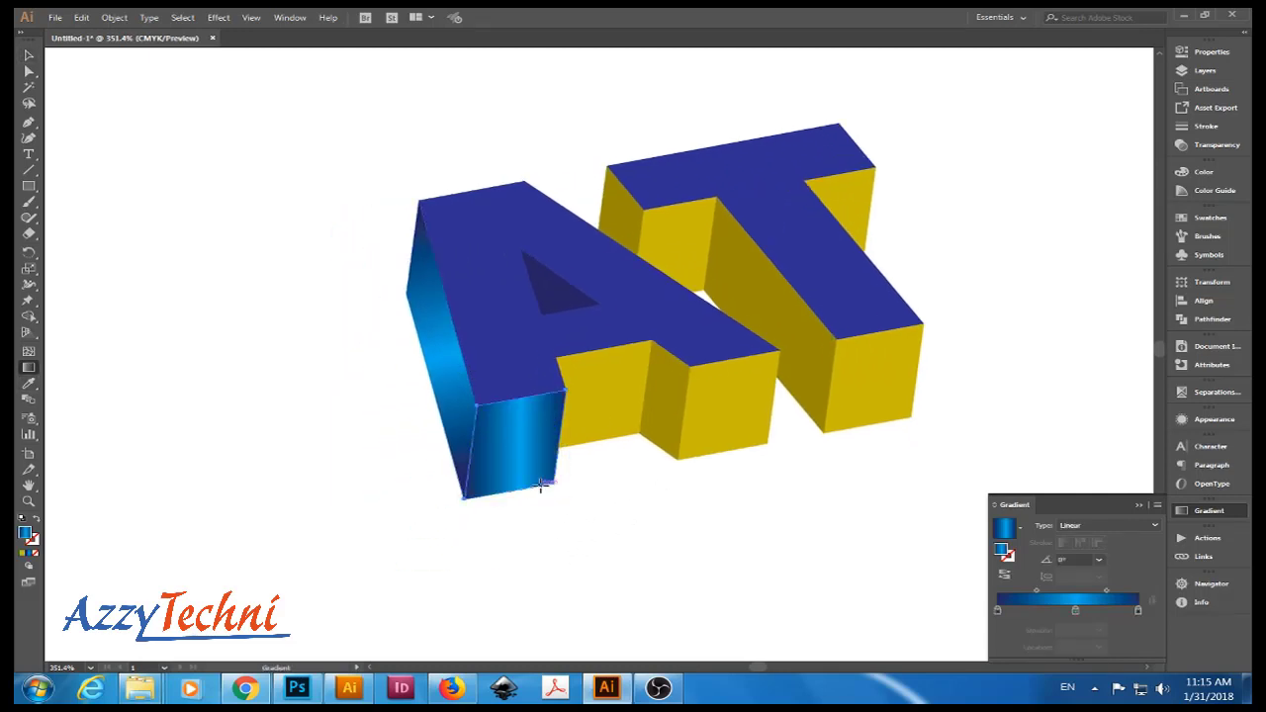
key(v)
mouse_move(666, 471)
mouse_down()
mouse_move(613, 560)
mouse_move(561, 526)
mouse_move(602, 494)
mouse_up()
Apply the blue gradient to the face under the A and re-angle it.
key(i)
click(475, 517)
key(g)
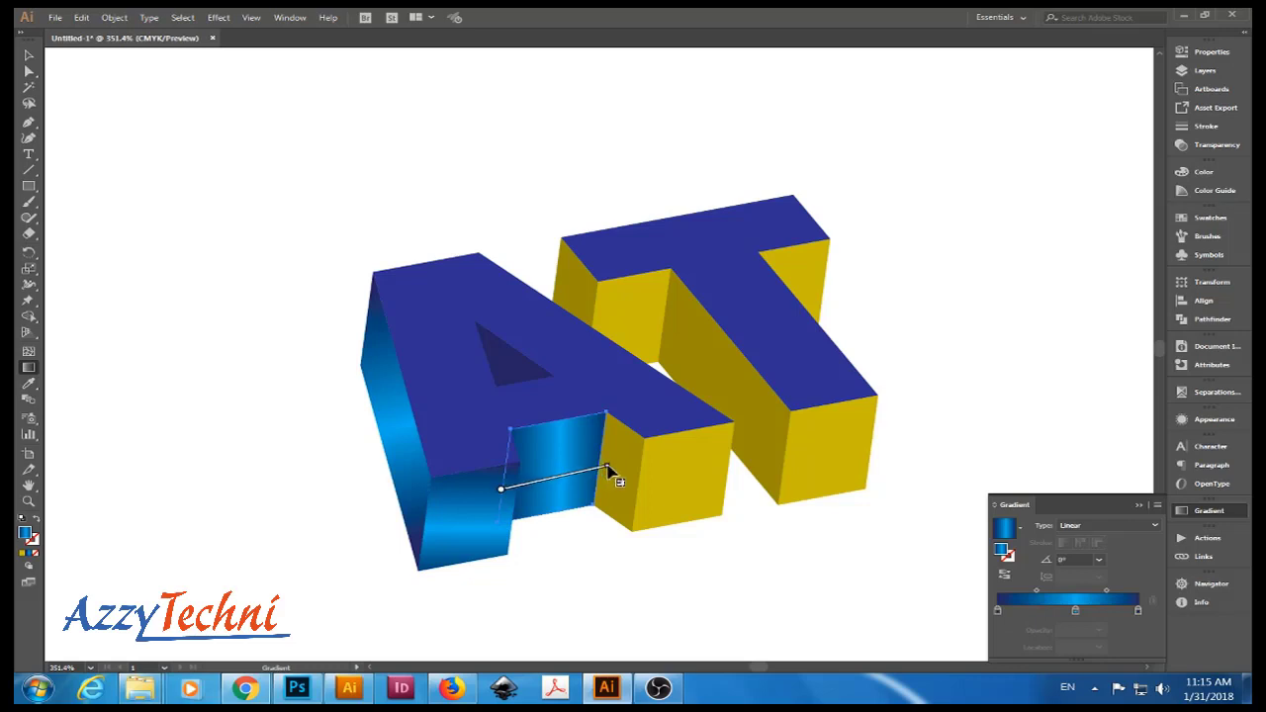
mouse_move(503, 483)
mouse_down()
mouse_move(614, 474)
mouse_move(561, 522)
mouse_up()
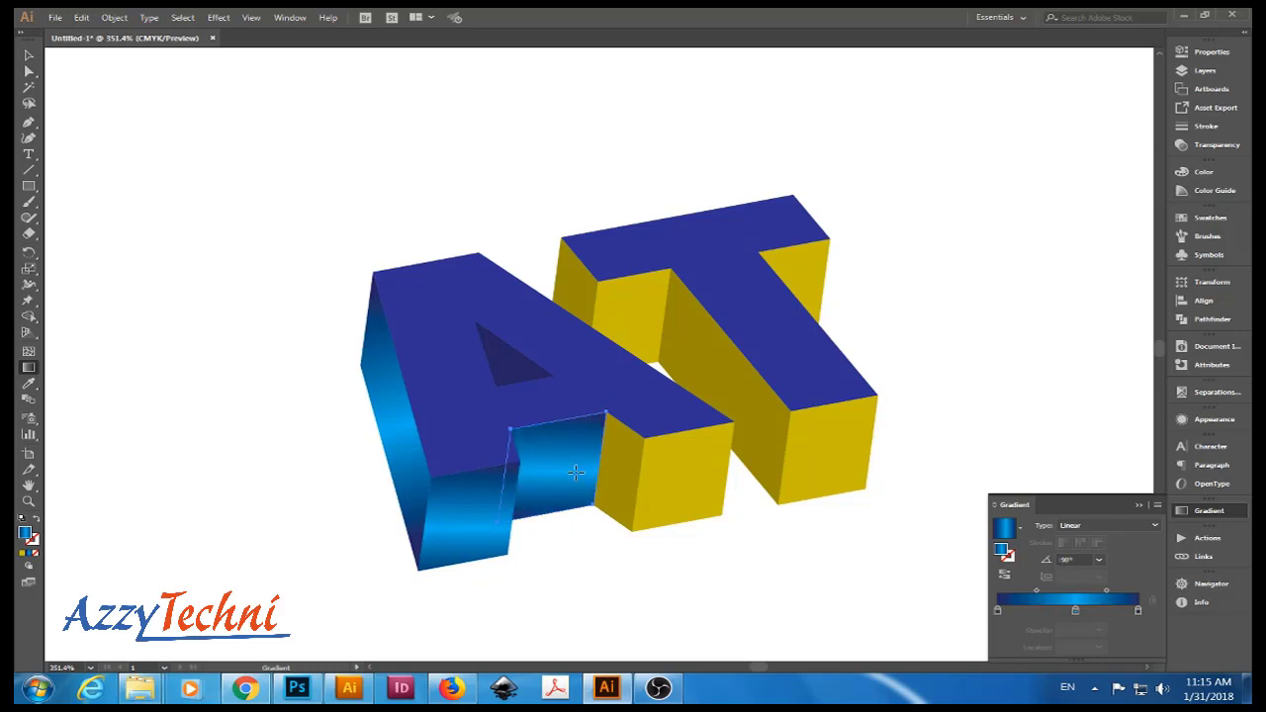
drag(540, 427, 575, 537)
drag(539, 431, 569, 507)
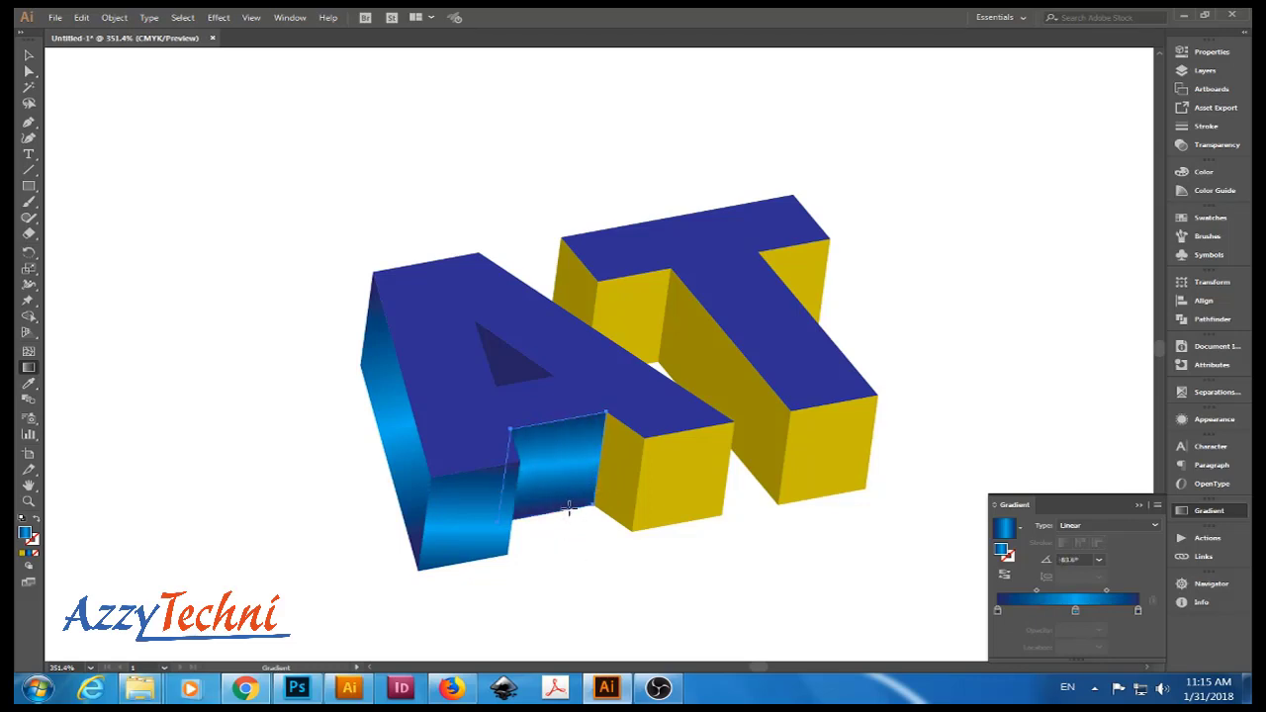
key(v)
scroll(644, 580, up, 1)
Give the A leg's narrow side face the blue gradient, running vertically.
click(631, 496)
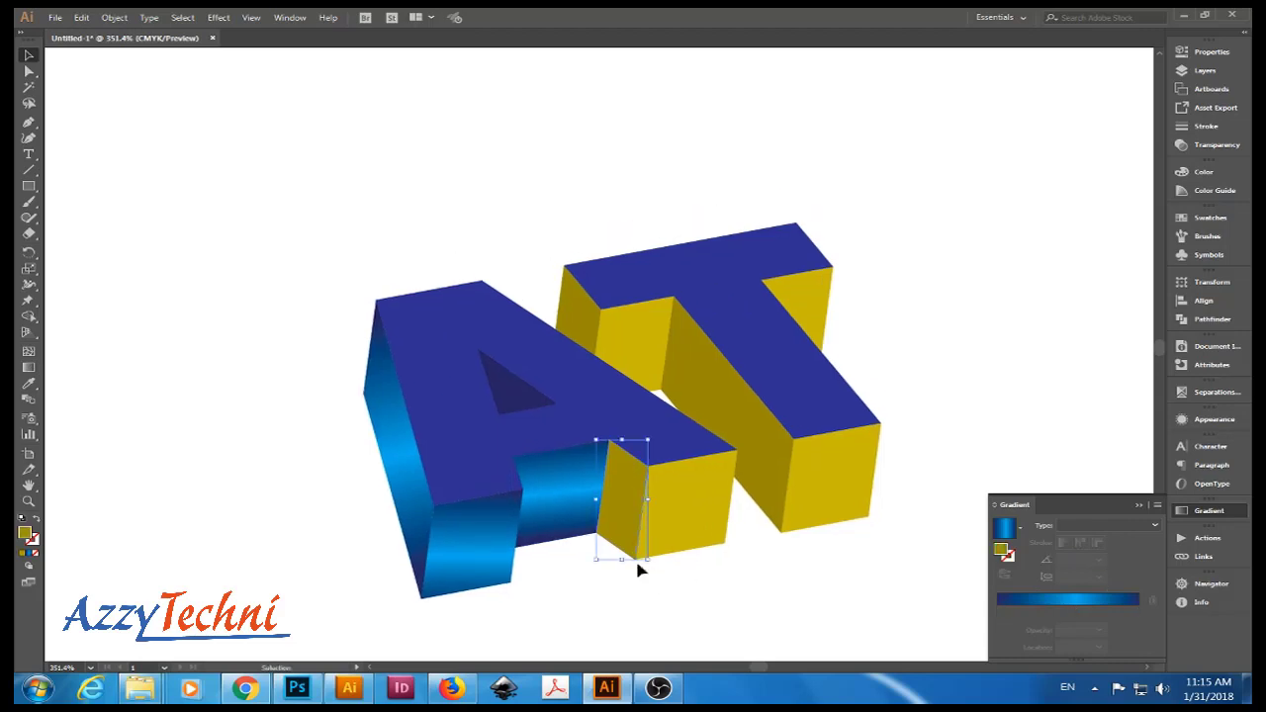
key(i)
click(562, 524)
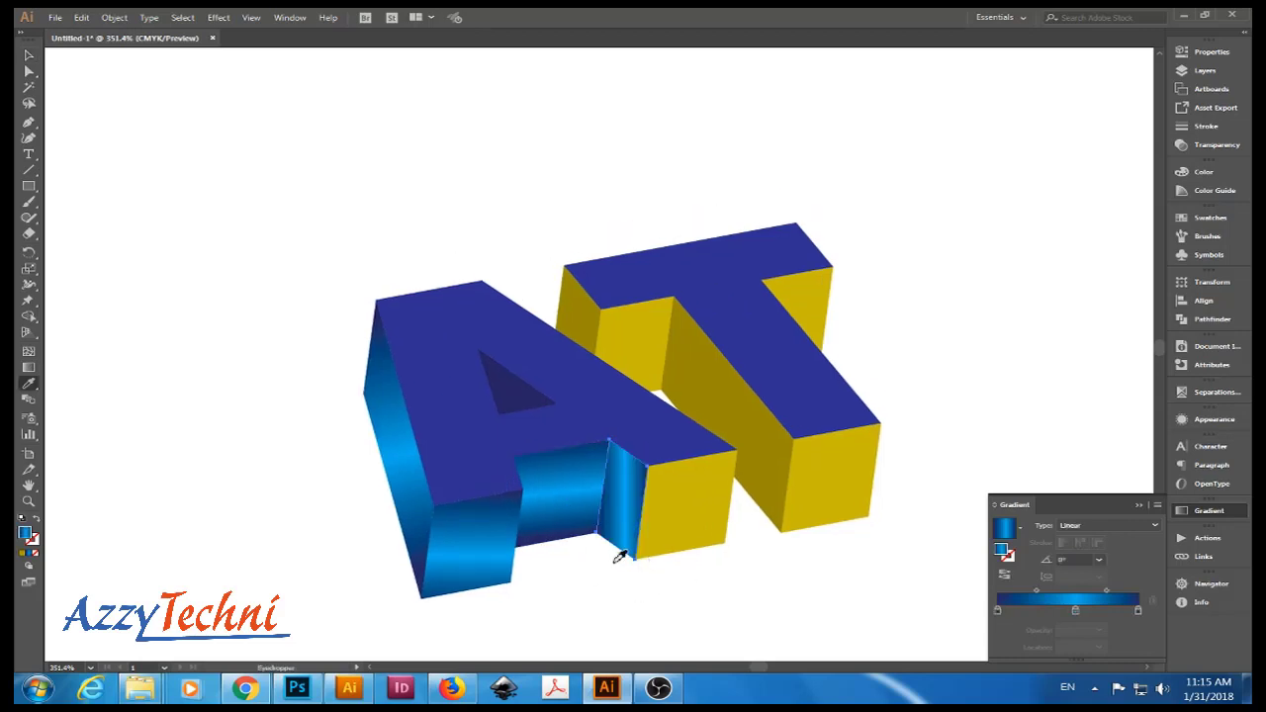
key(g)
drag(617, 447, 600, 574)
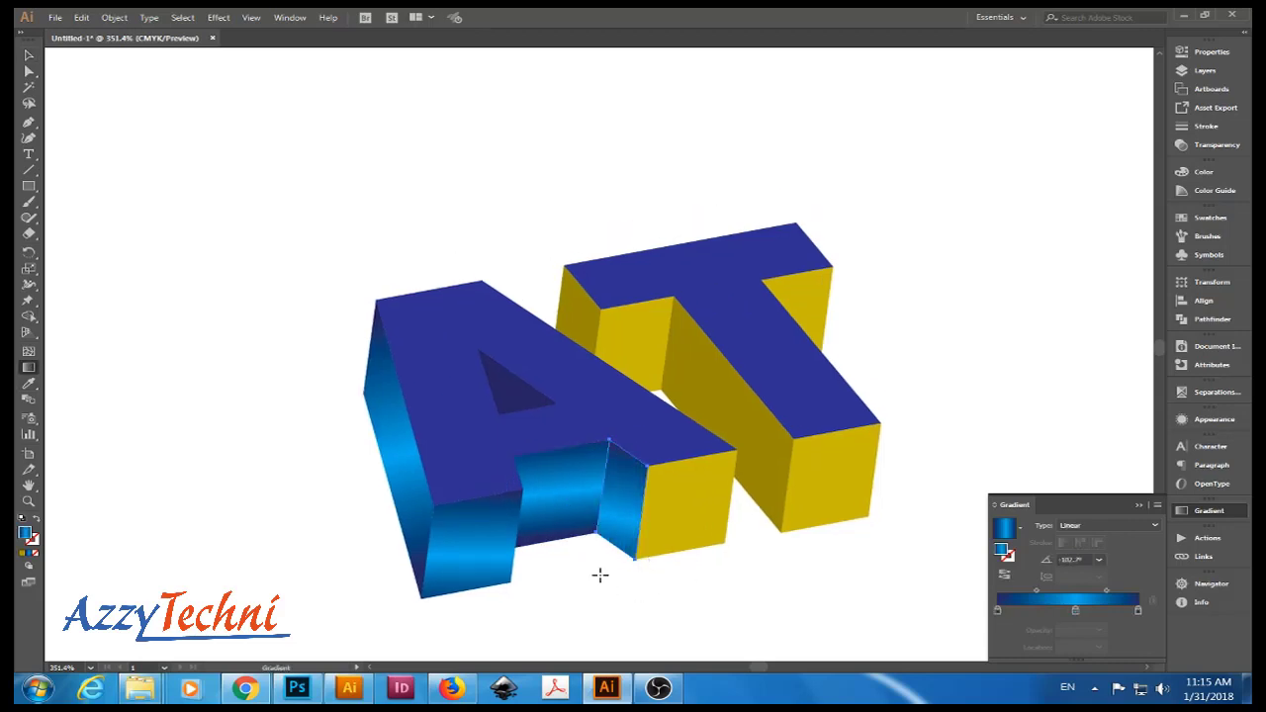
key(v)
scroll(693, 564, down, 1)
Give the A leg's front face the blue gradient, shaded top to bottom.
click(699, 571)
click(699, 473)
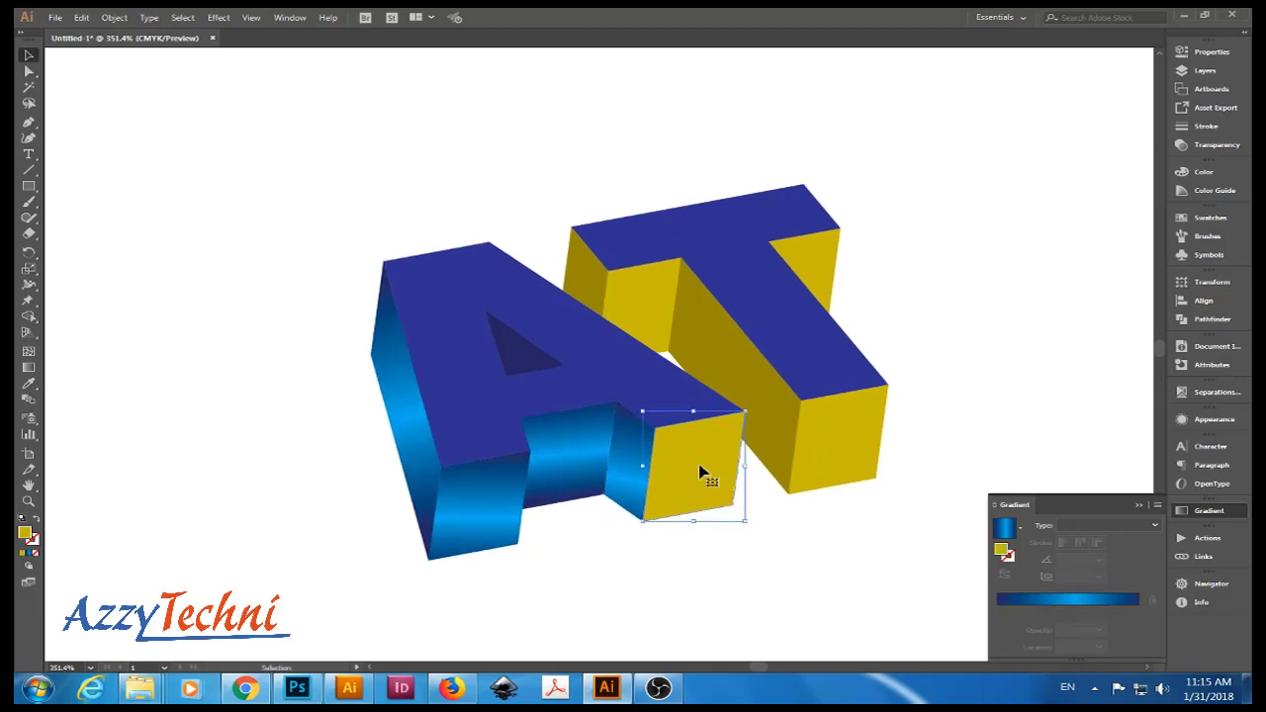
key(i)
click(494, 499)
key(g)
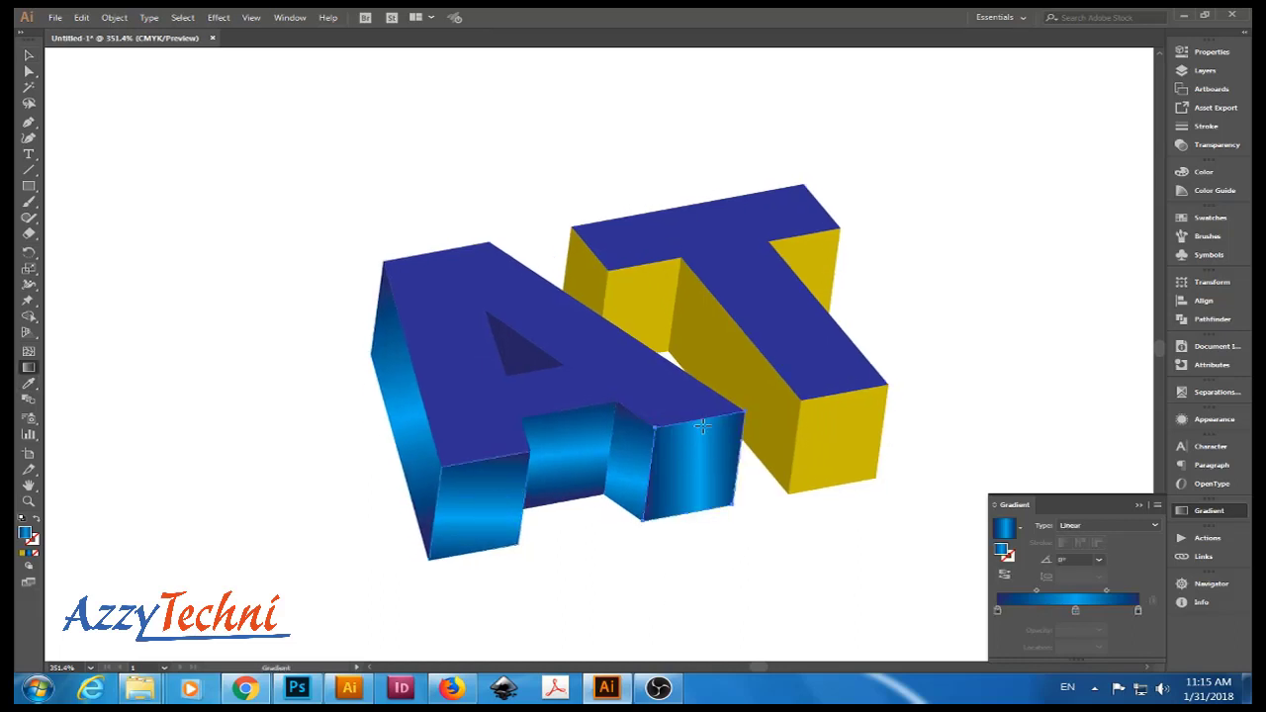
drag(701, 426, 700, 550)
drag(708, 413, 699, 534)
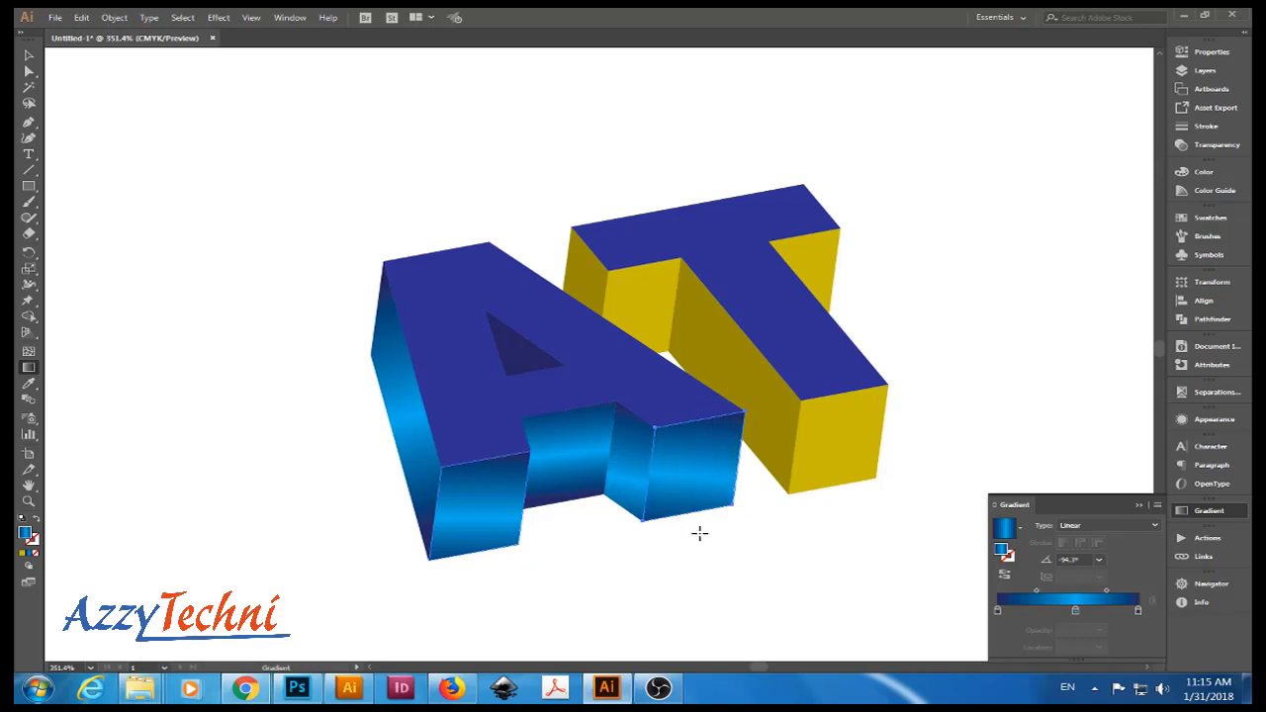
drag(677, 433, 686, 554)
drag(722, 408, 708, 532)
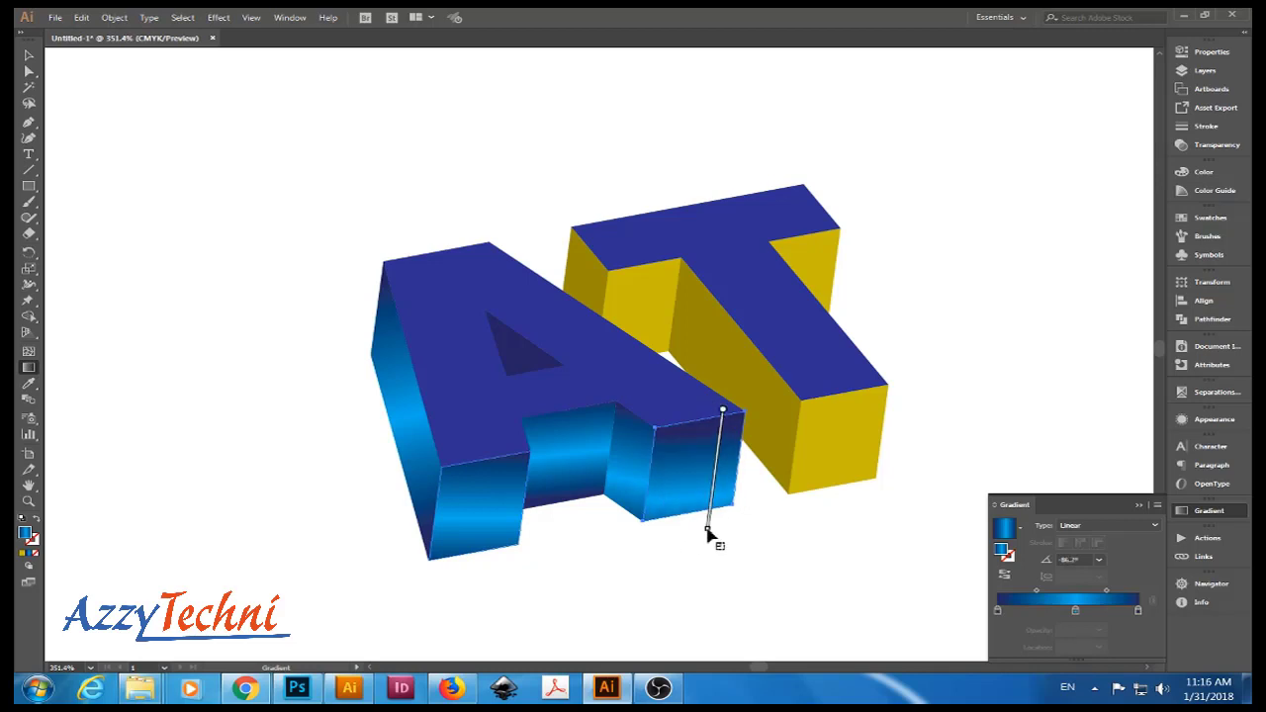
drag(679, 424, 692, 527)
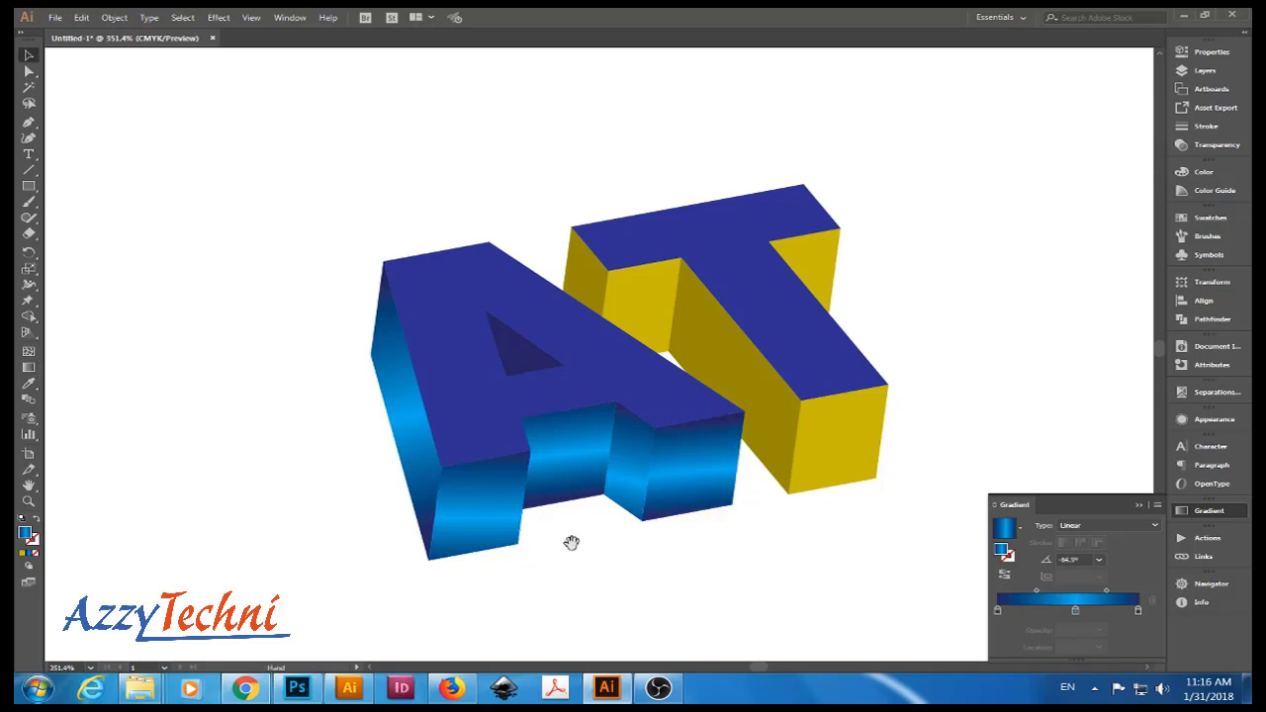
drag(570, 542, 573, 564)
Eyedrop the blue gradient onto the A's top face and shift its middle stop left.
drag(486, 508, 414, 563)
click(628, 495)
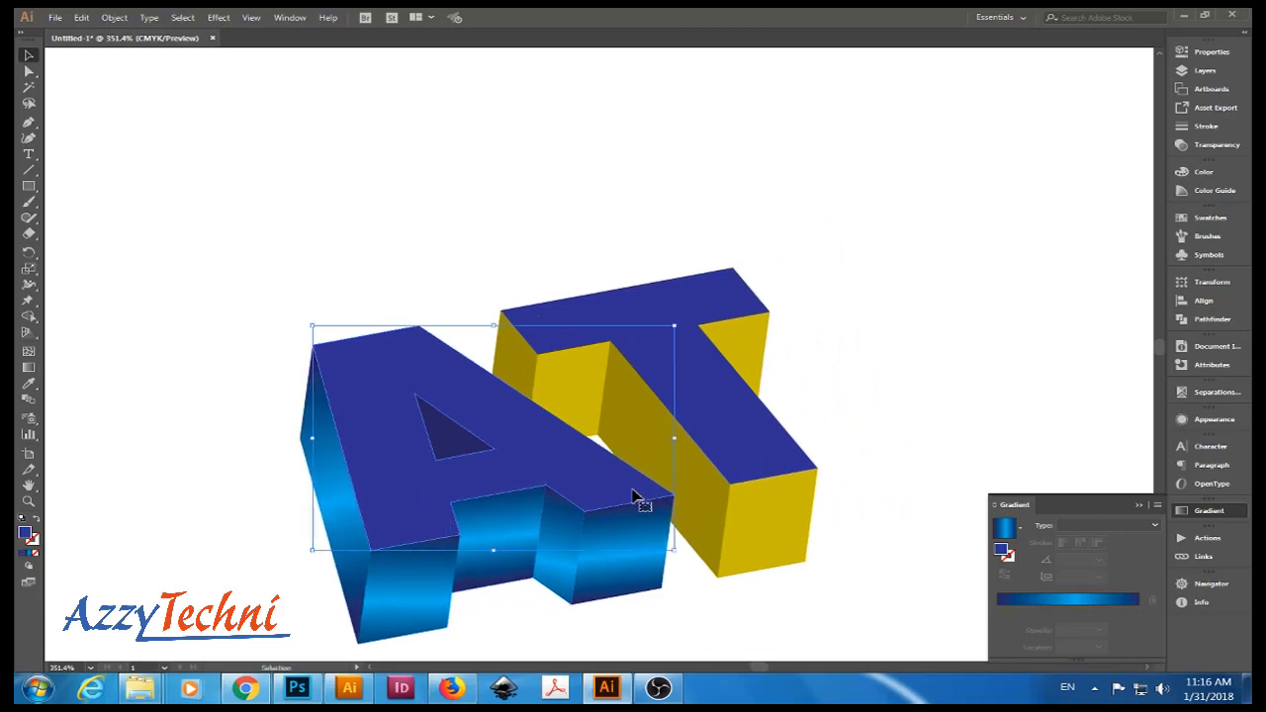
key(i)
click(524, 535)
key(v)
click(690, 613)
scroll(715, 571, down, 2)
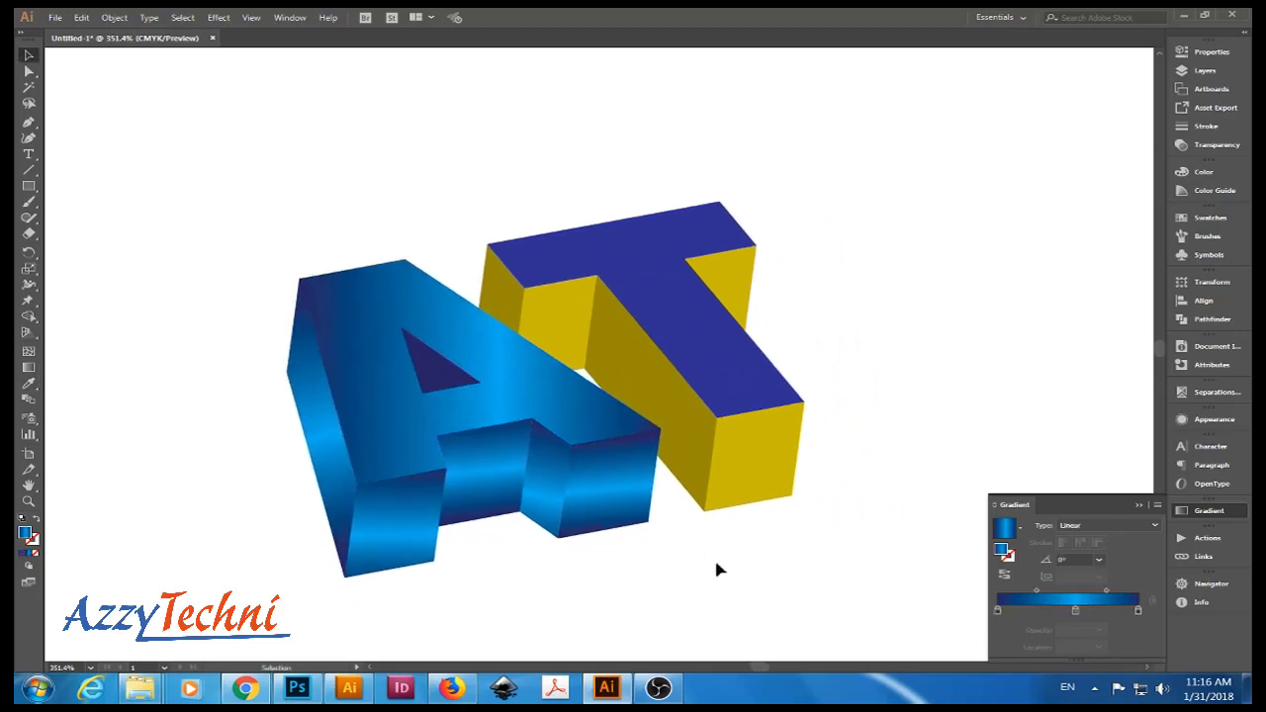
scroll(782, 574, right, 1)
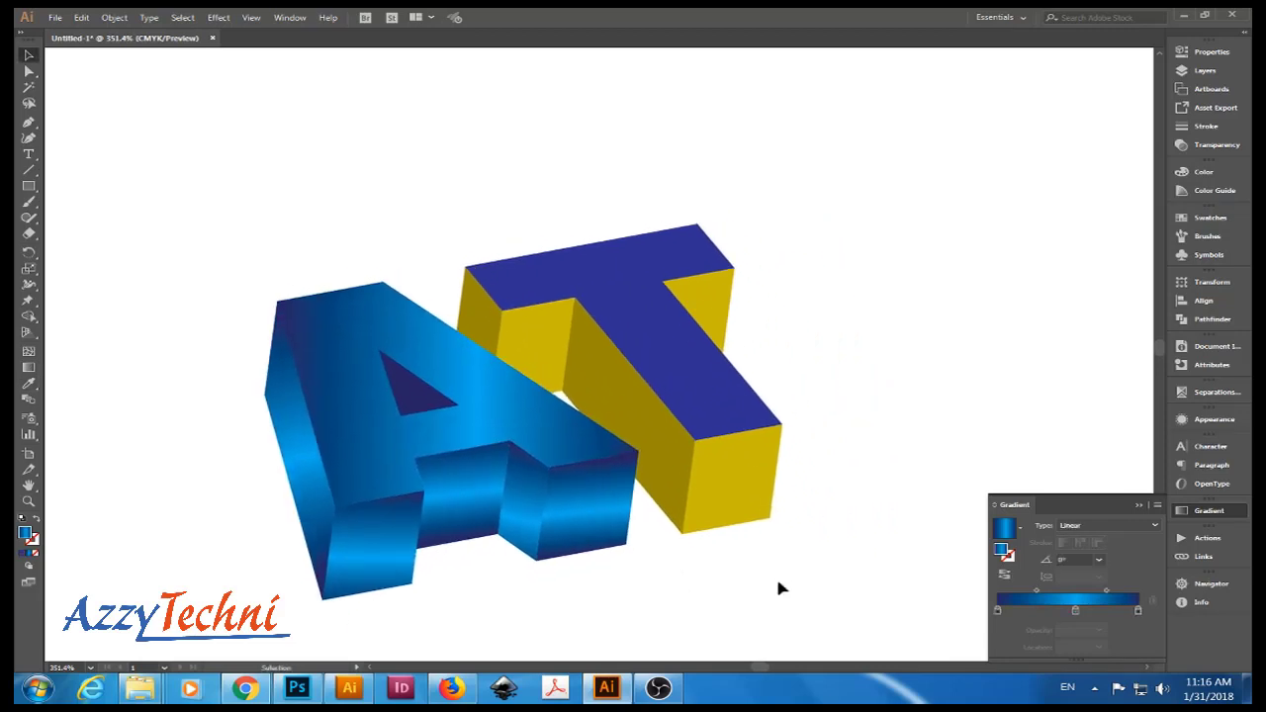
click(416, 418)
scroll(697, 582, up, 1)
scroll(697, 581, left, 1)
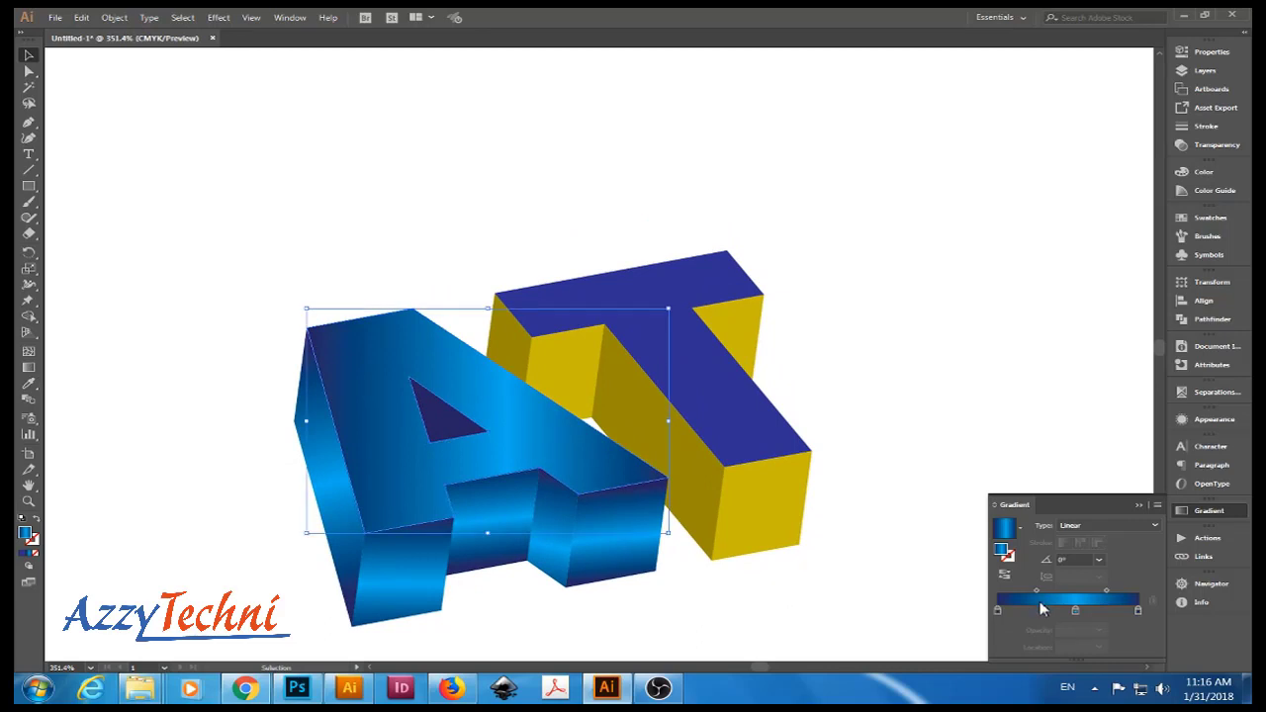
drag(1042, 609, 1011, 585)
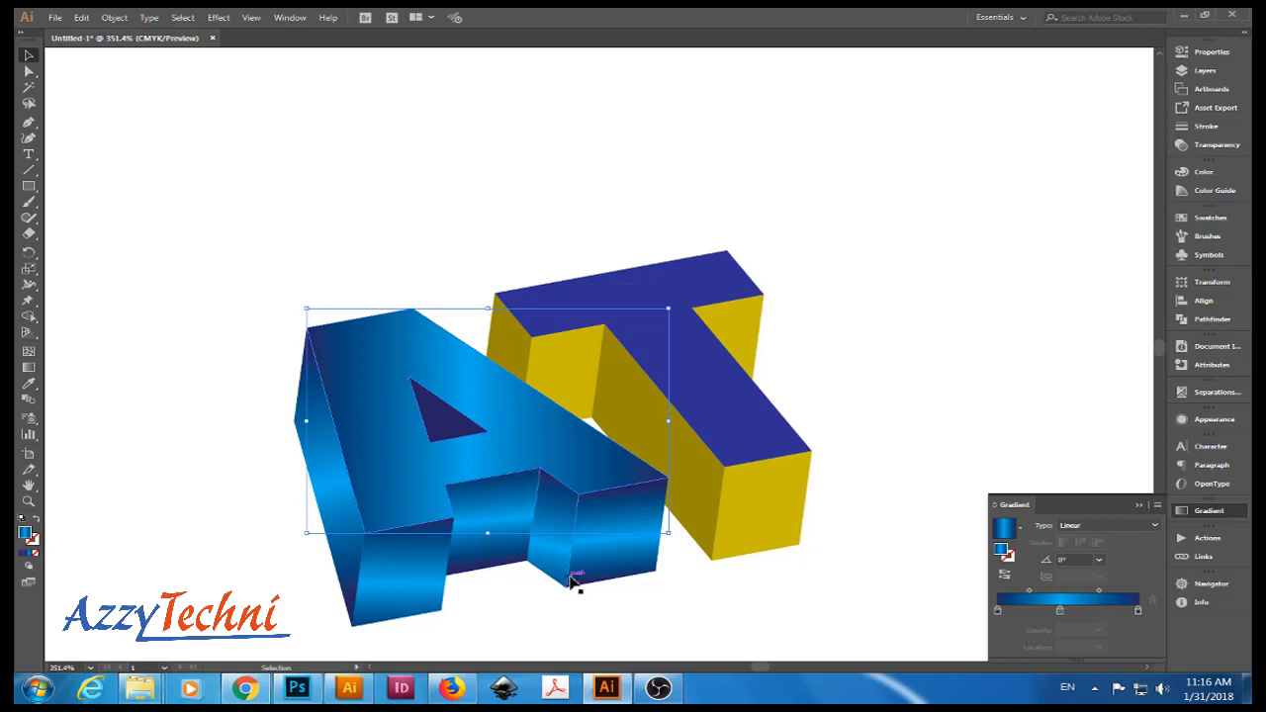
Redraw the top face gradient diagonally at about -125°.
key(g)
drag(424, 305, 322, 621)
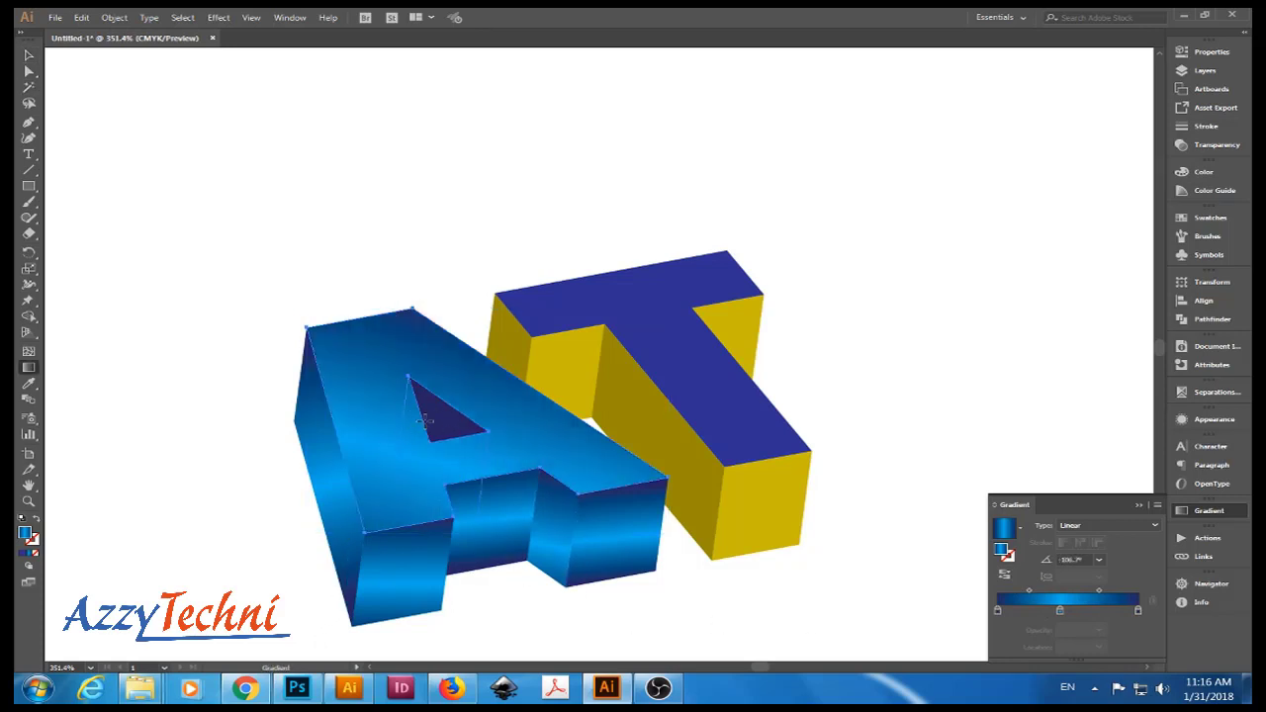
drag(429, 339, 367, 537)
drag(486, 333, 393, 543)
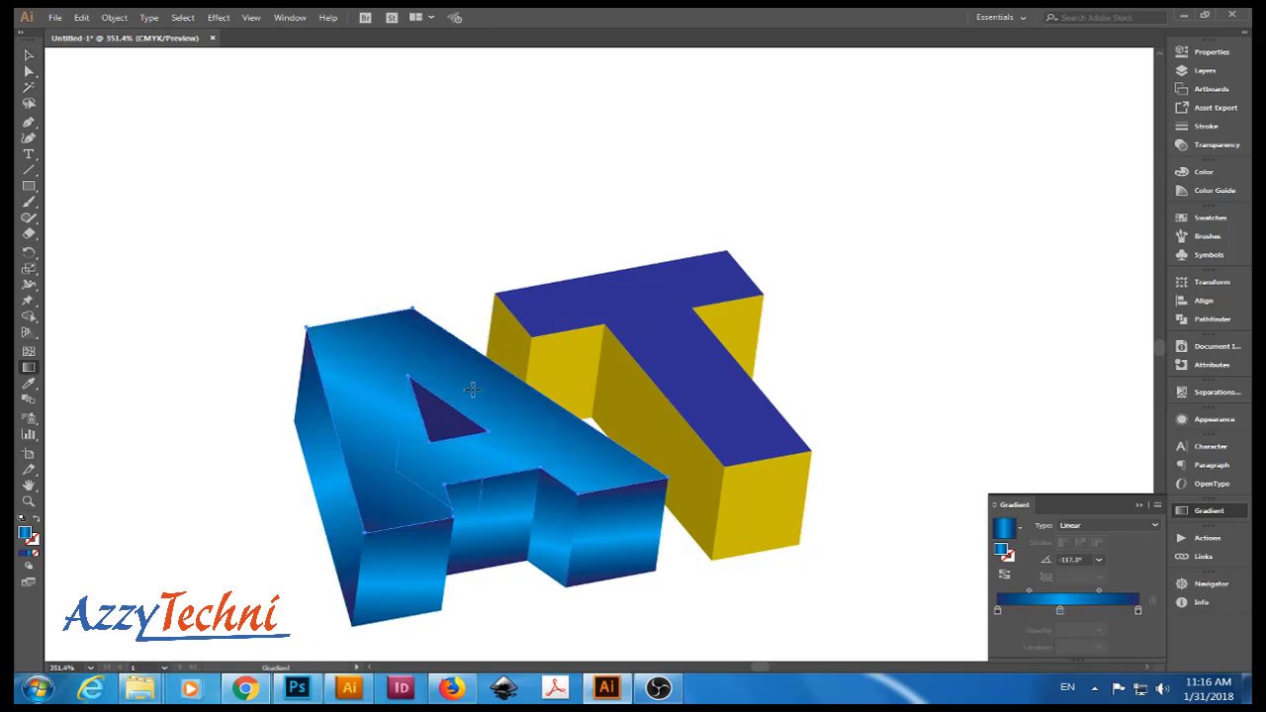
drag(471, 389, 372, 528)
drag(461, 364, 367, 499)
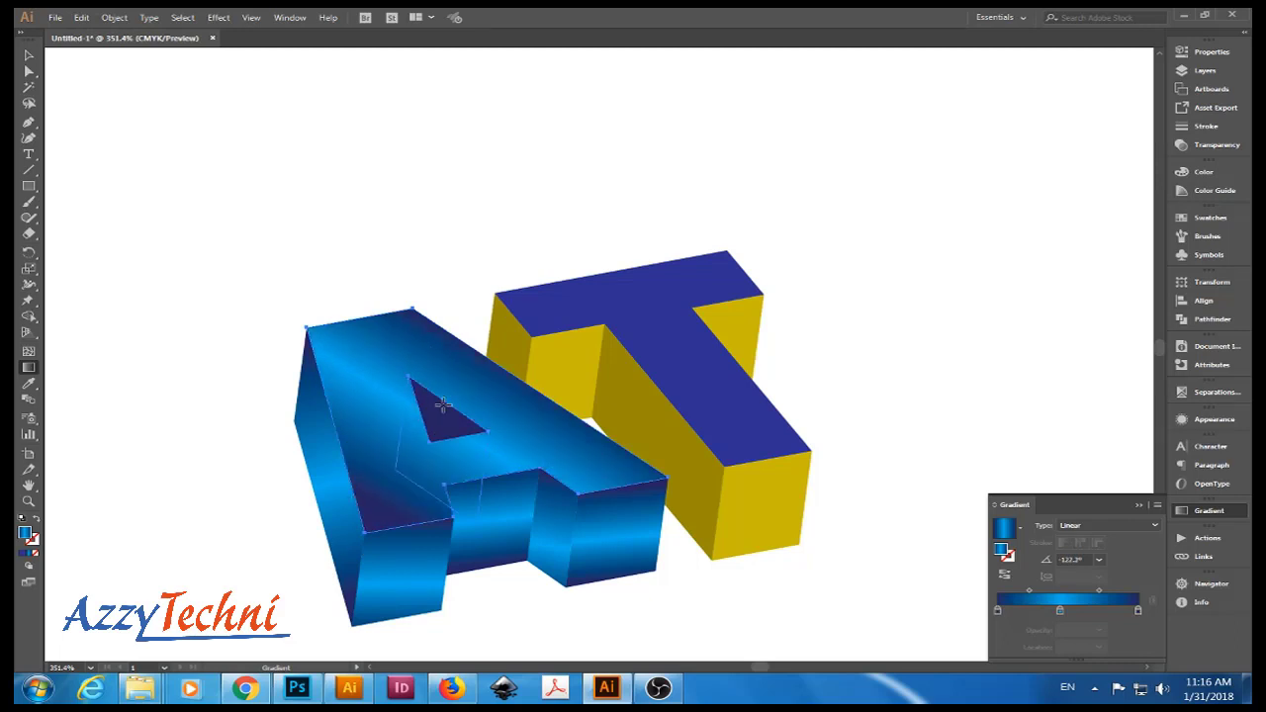
drag(477, 347, 341, 535)
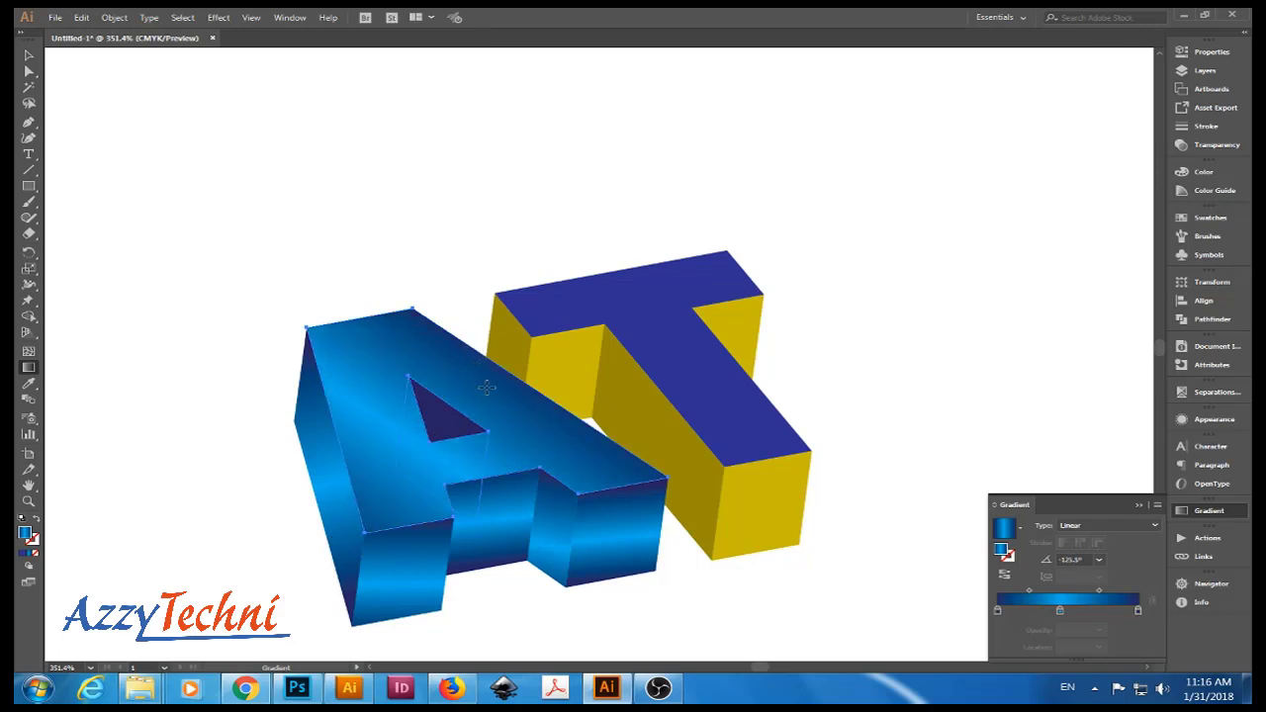
key(v)
click(684, 588)
click(460, 395)
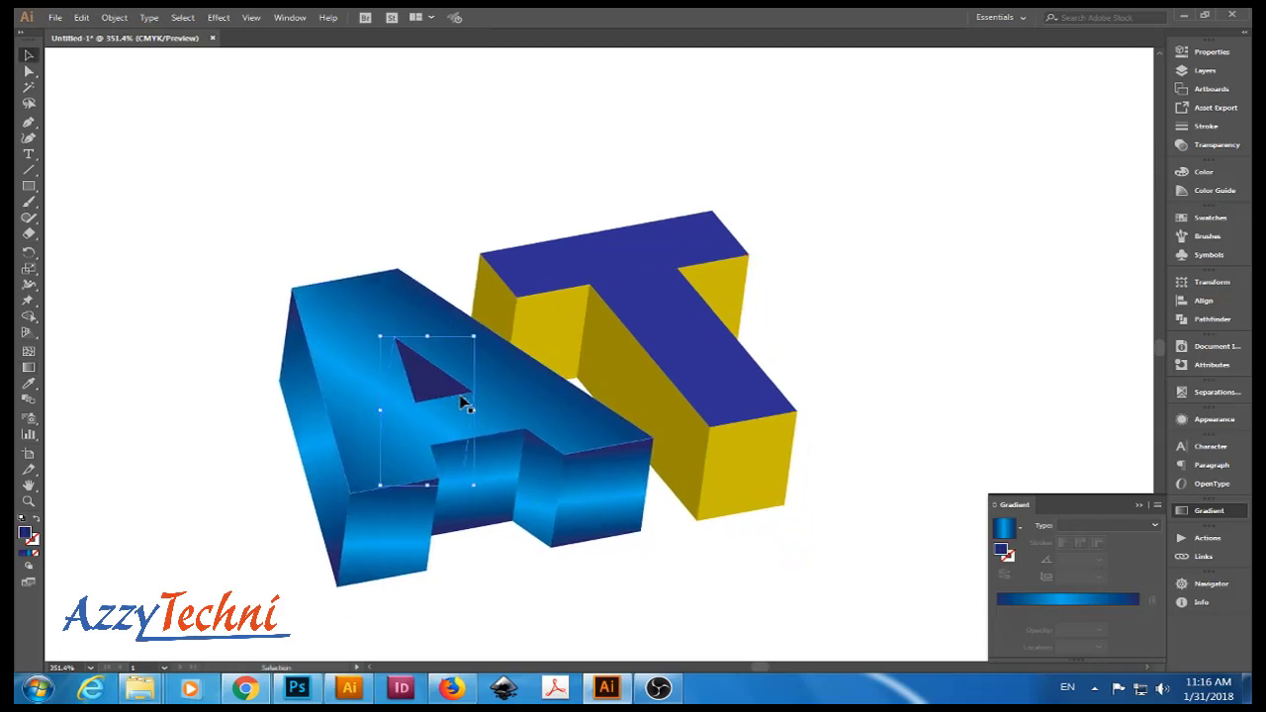
Eyedrop the blue gradient onto the A's inner triangle and angle it.
key(i)
click(494, 475)
key(g)
drag(455, 351, 401, 426)
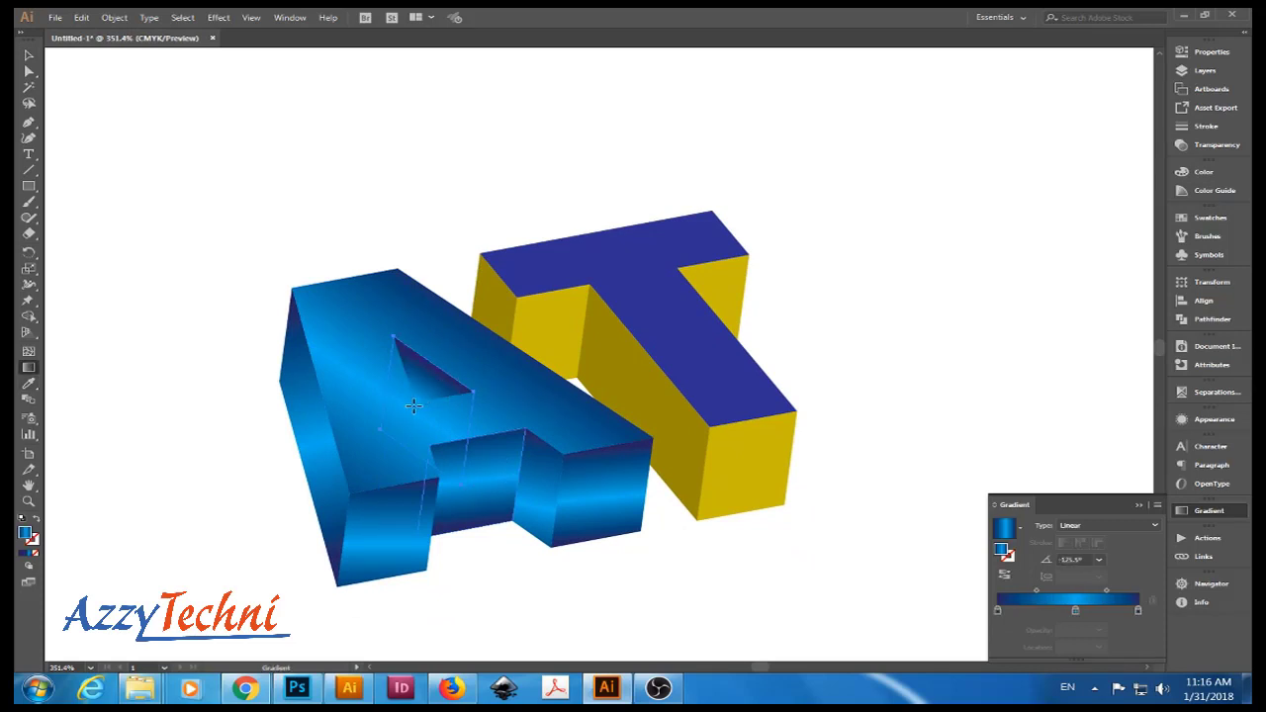
mouse_move(414, 371)
mouse_down()
mouse_move(476, 419)
mouse_move(405, 365)
mouse_up()
Move the dark stop to the start and redraw the triangle's gradient at about -42.8°.
drag(997, 610, 1004, 638)
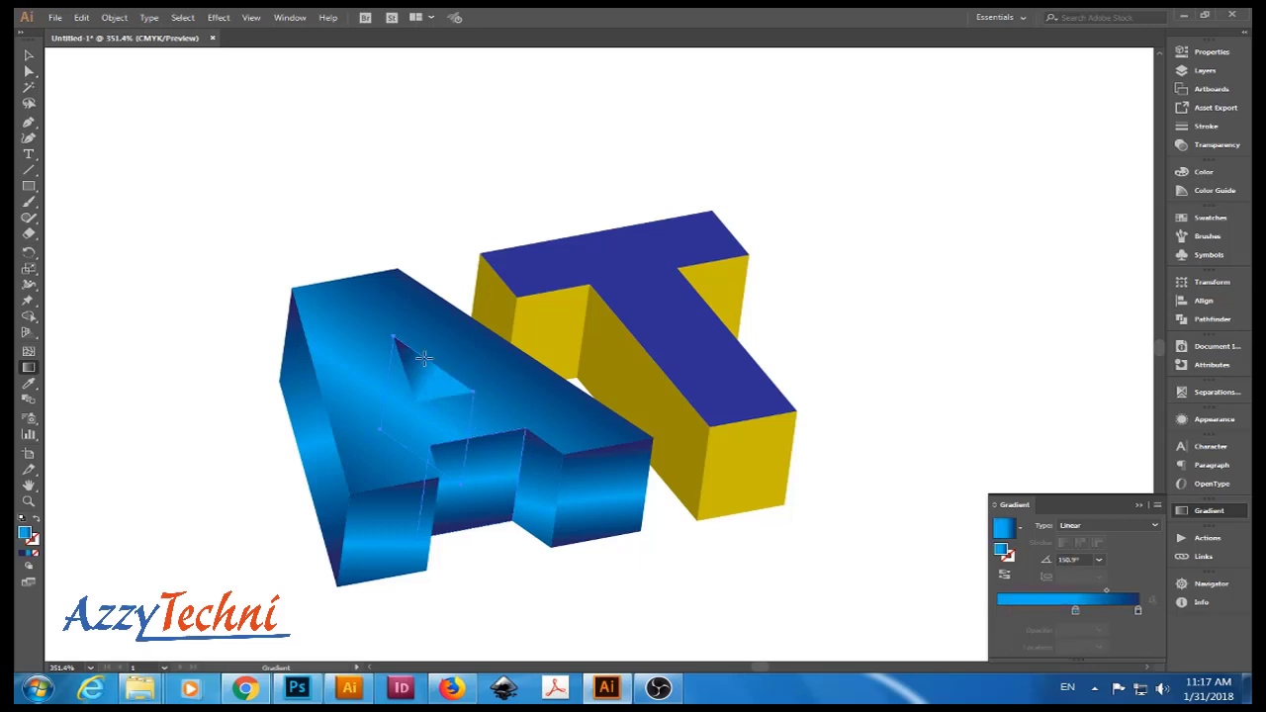
drag(423, 358, 471, 405)
drag(1075, 610, 997, 610)
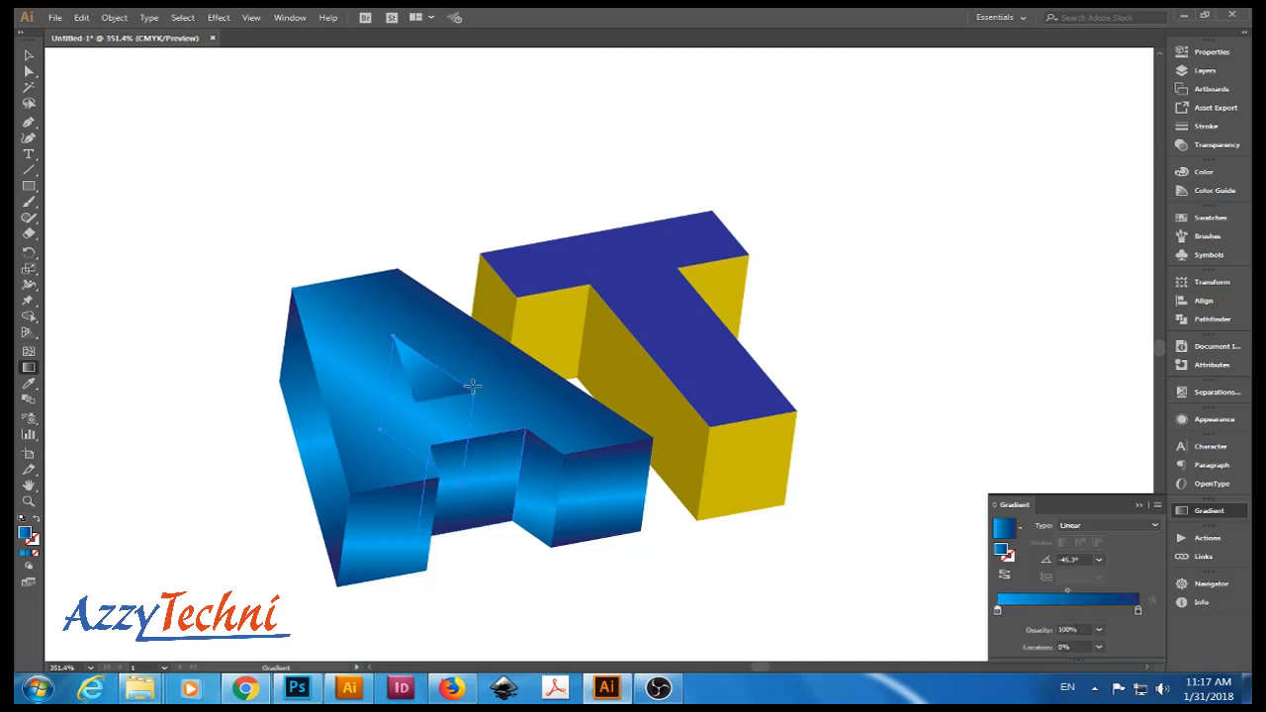
drag(405, 348, 470, 399)
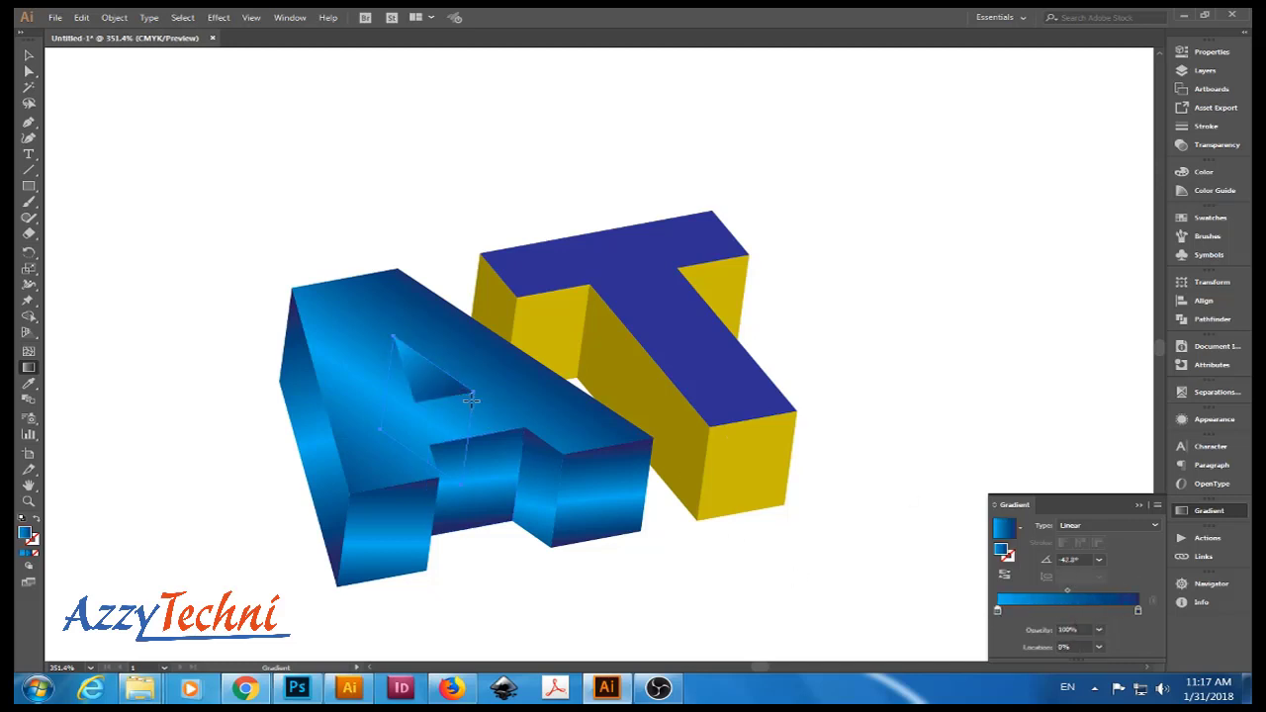
key(v)
drag(754, 582, 643, 631)
Give the T's purple top face the A's blue gradient, darkening toward the lower right.
click(657, 372)
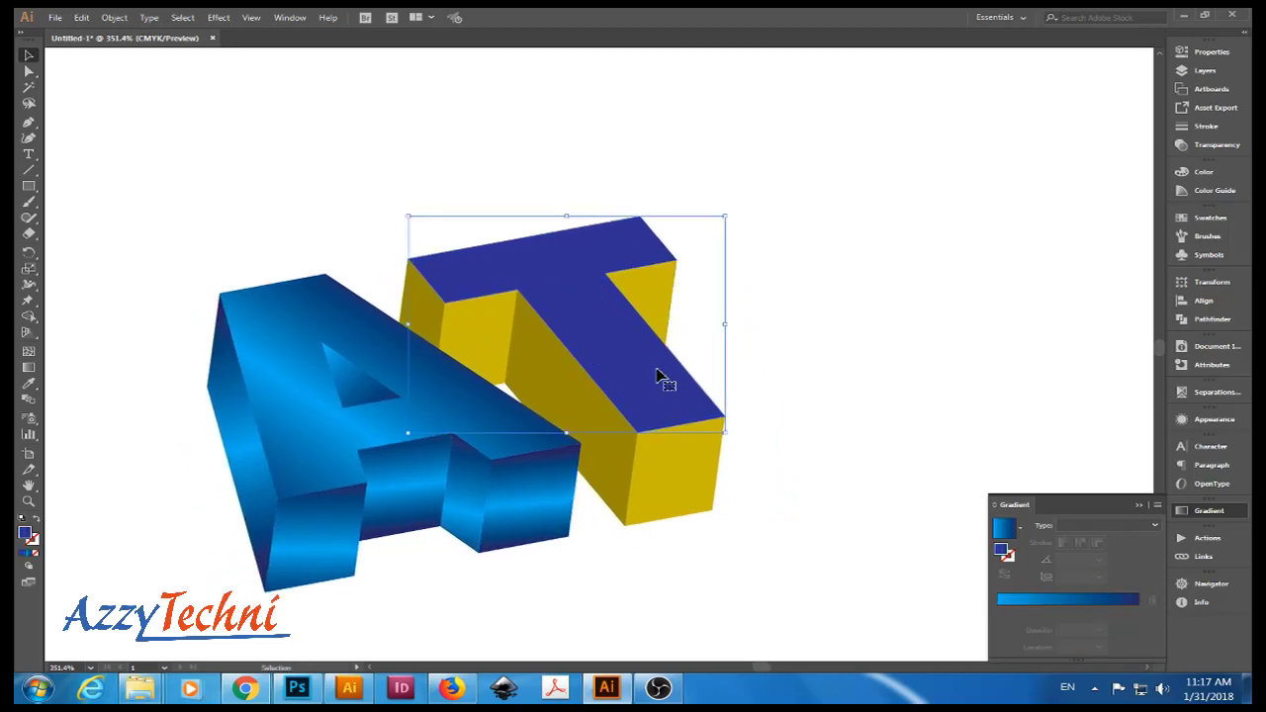
key(i)
click(327, 296)
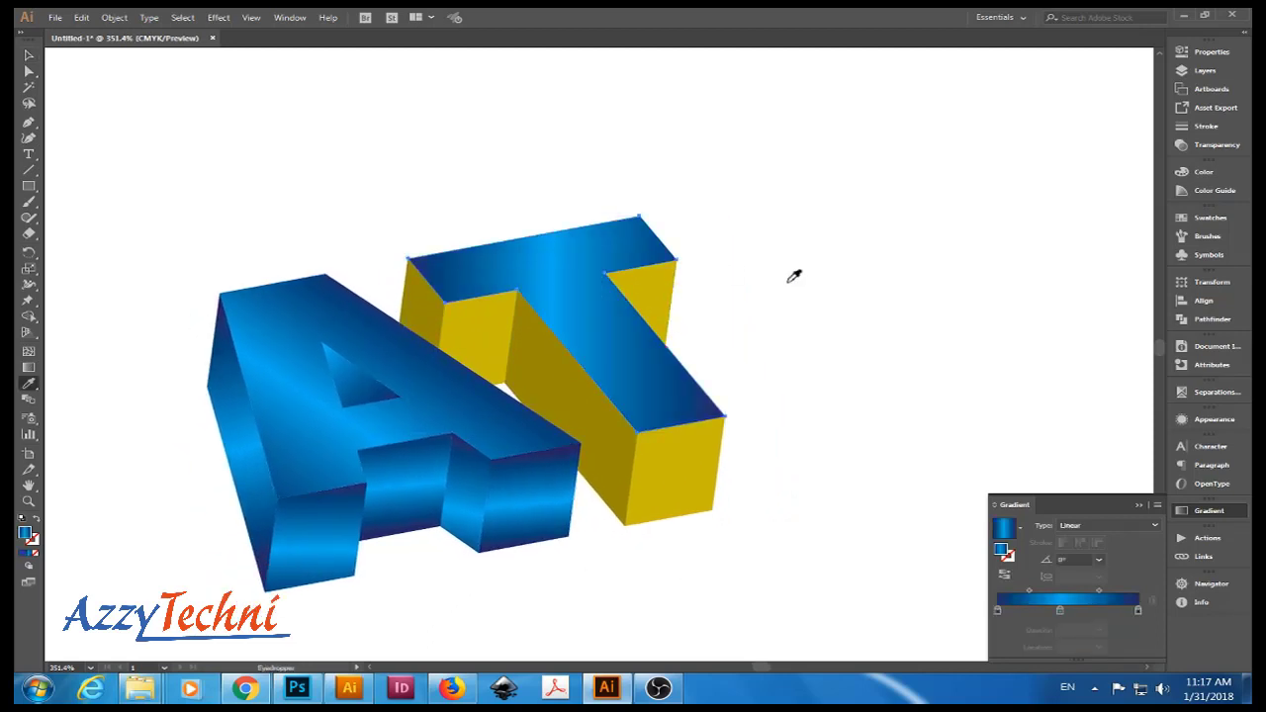
key(v)
key(g)
drag(580, 274, 654, 401)
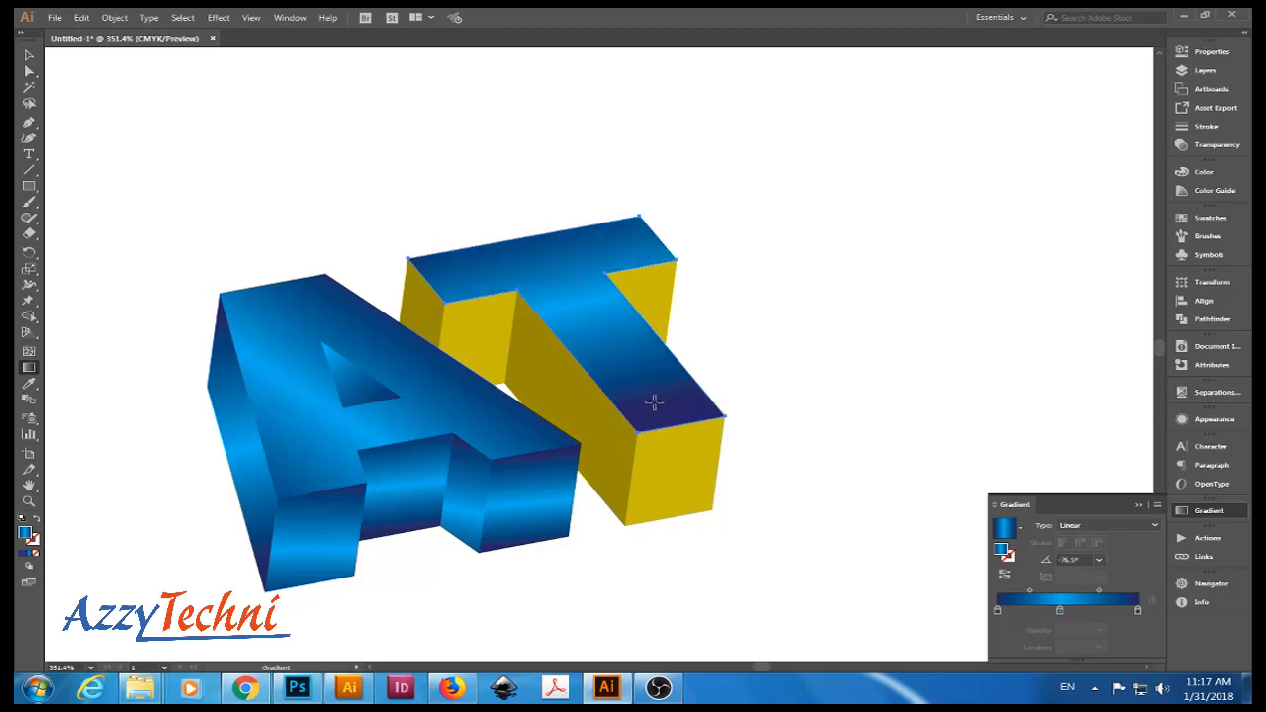
key(v)
scroll(692, 366, left, 3)
Apply the blue gradient to the T's yellow side face and re-aim it.
click(578, 305)
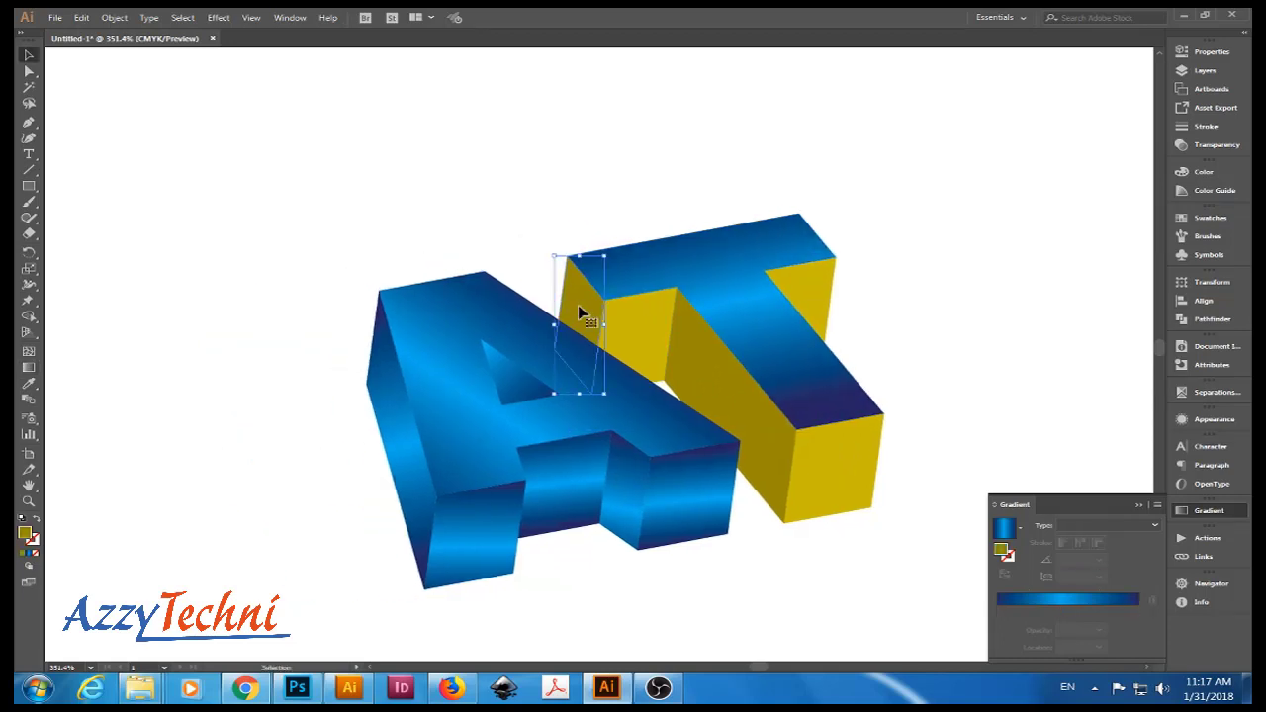
key(i)
click(419, 403)
key(g)
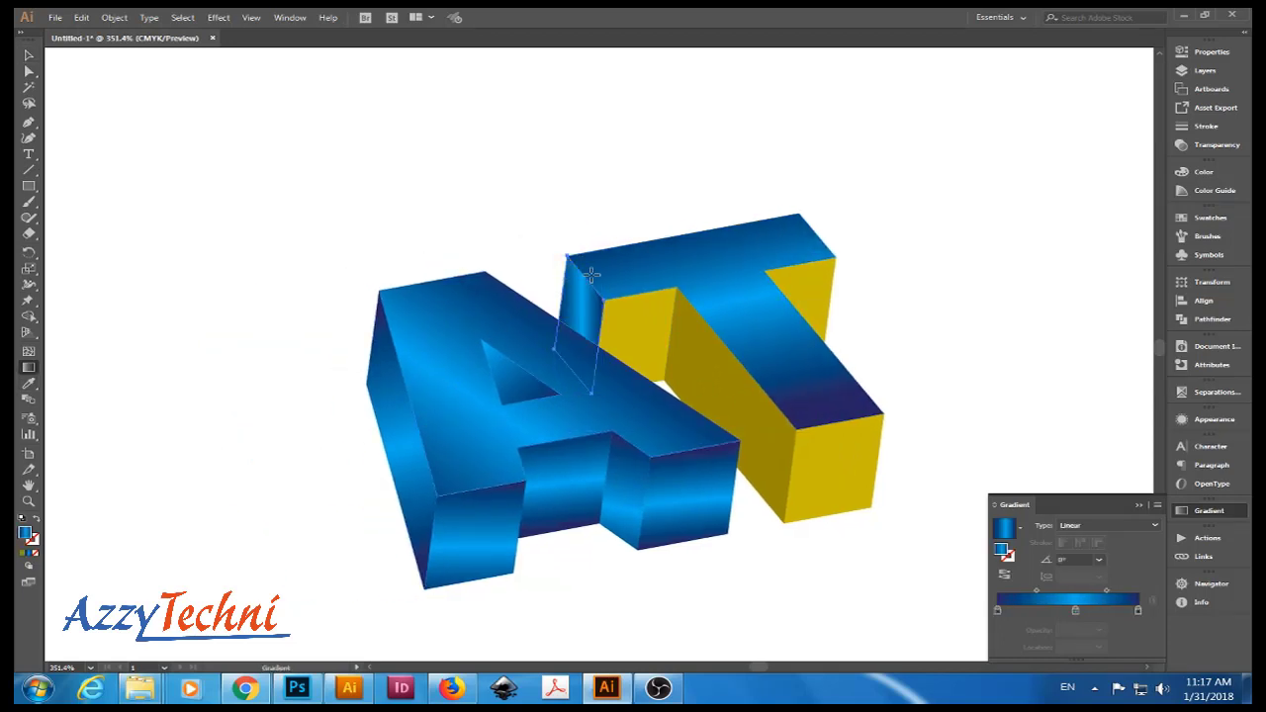
mouse_move(596, 269)
mouse_down()
mouse_move(553, 396)
mouse_move(593, 277)
mouse_up()
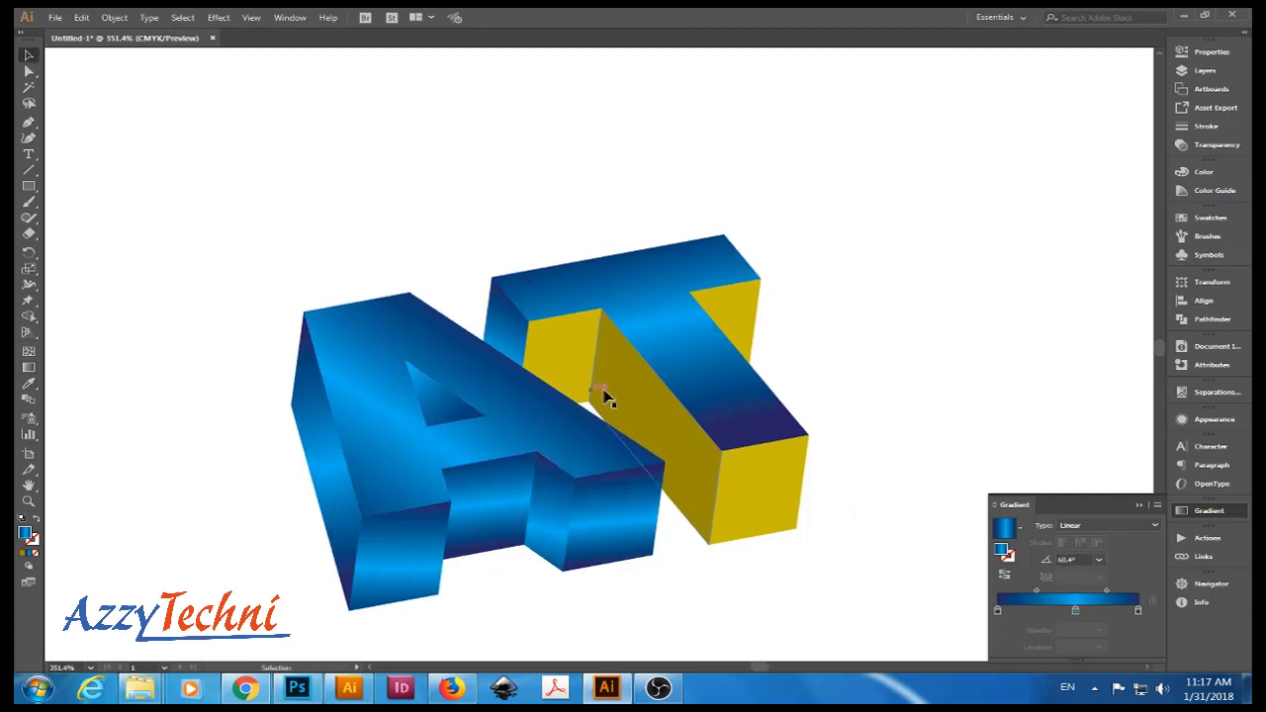
Apply the blue gradient to the T's yellow inner face, running vertically.
key(i)
click(584, 356)
click(544, 445)
key(g)
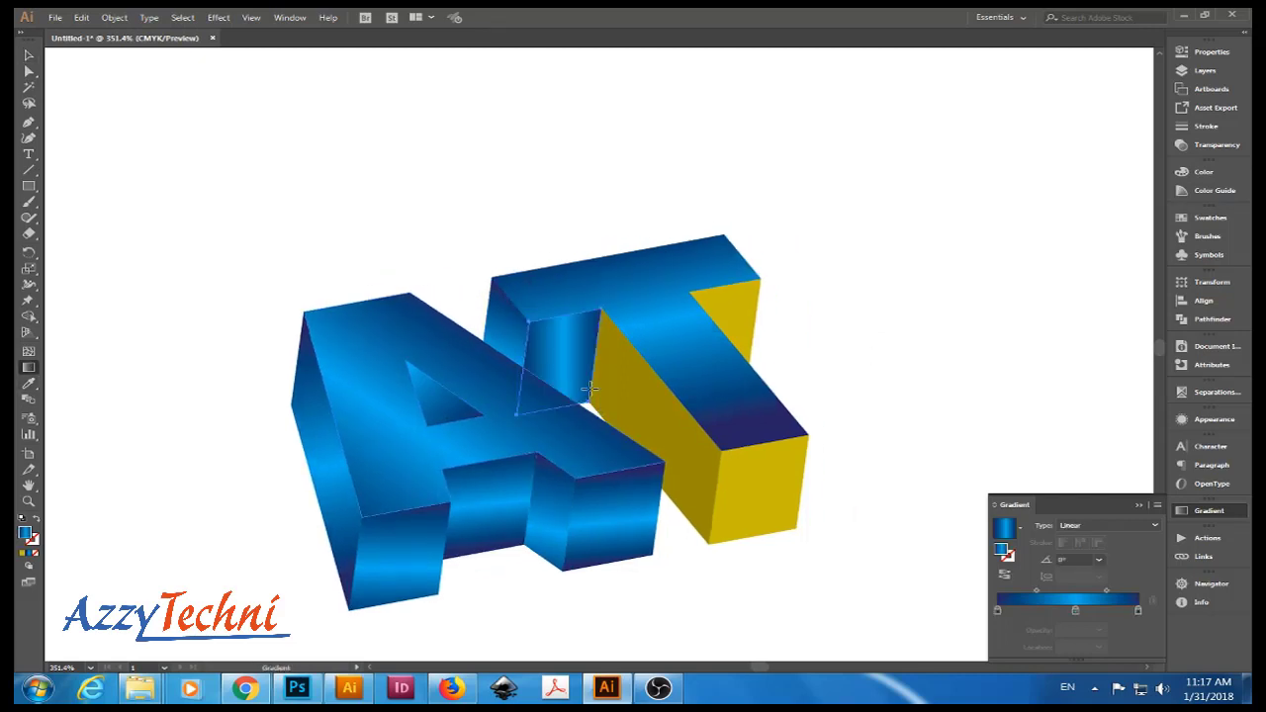
drag(581, 398, 576, 315)
Shade the T's large yellow side face with the blue gradient angled diagonally.
key(v)
click(652, 414)
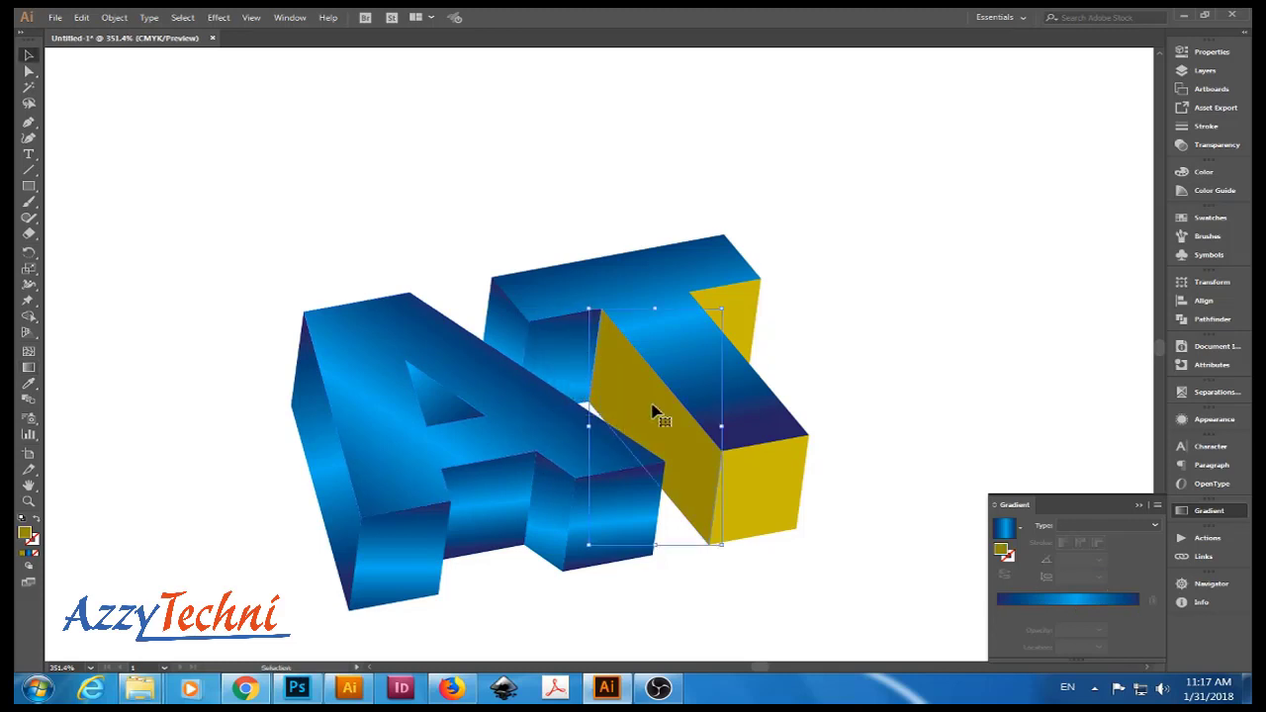
key(i)
click(590, 437)
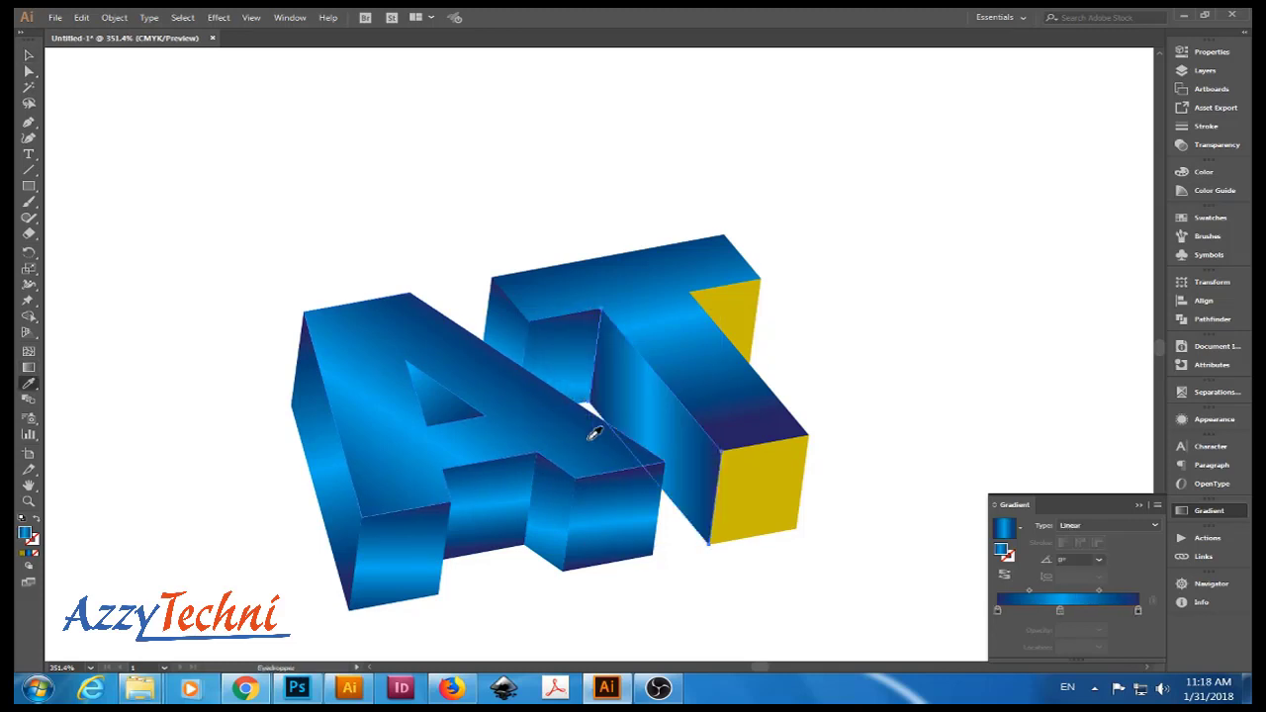
key(g)
drag(597, 319, 728, 507)
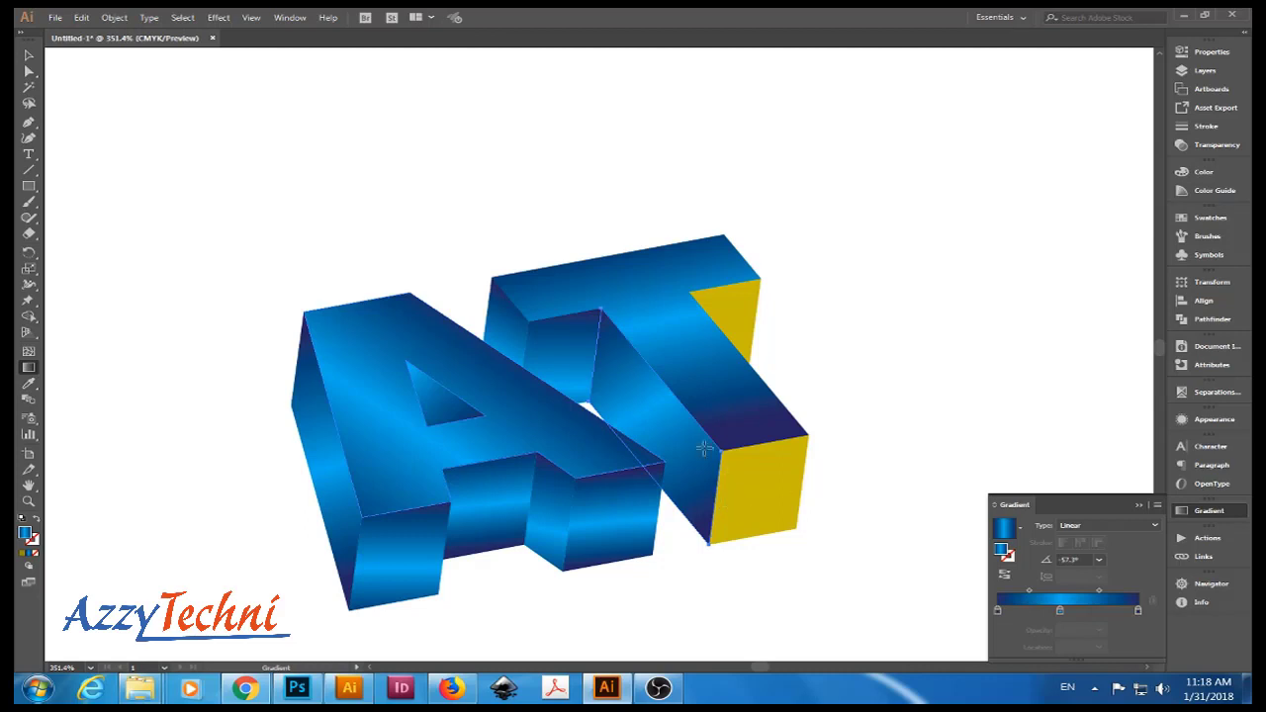
key(c)
click(748, 396)
click(769, 360)
key(v)
Give the T's upper-right yellow face the blue gradient running vertically.
click(791, 314)
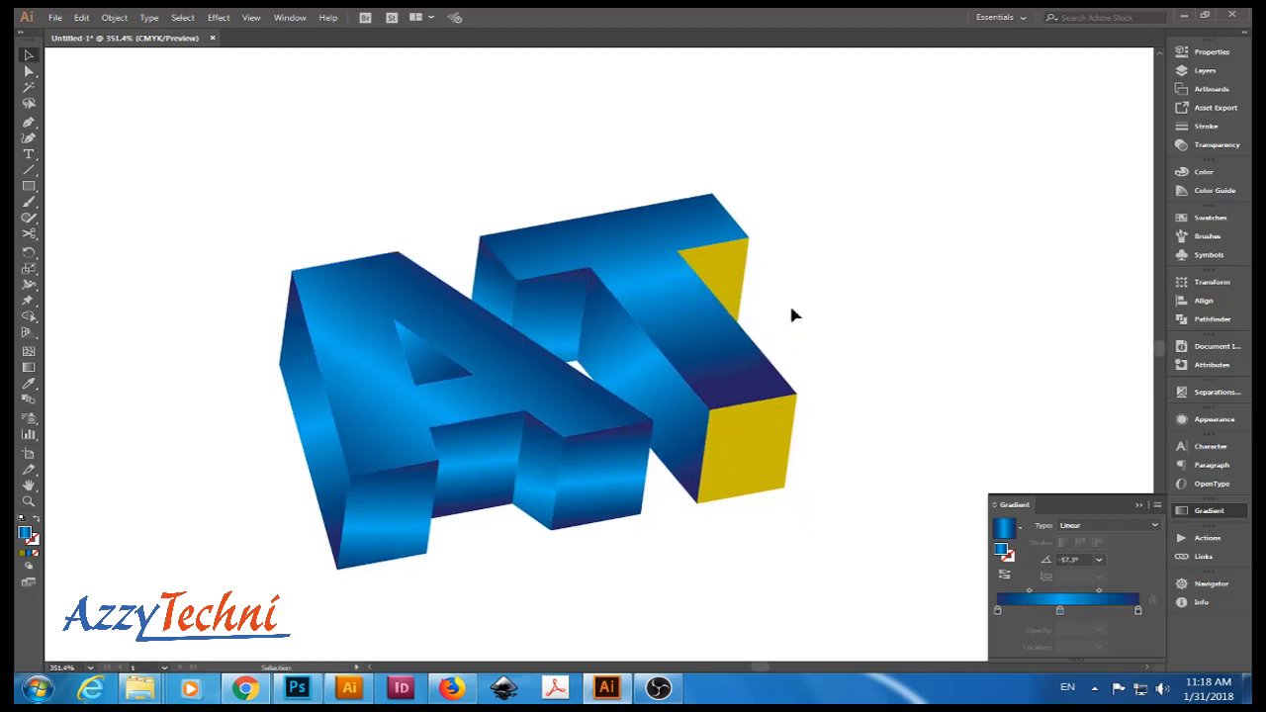
click(735, 283)
key(i)
click(573, 283)
key(g)
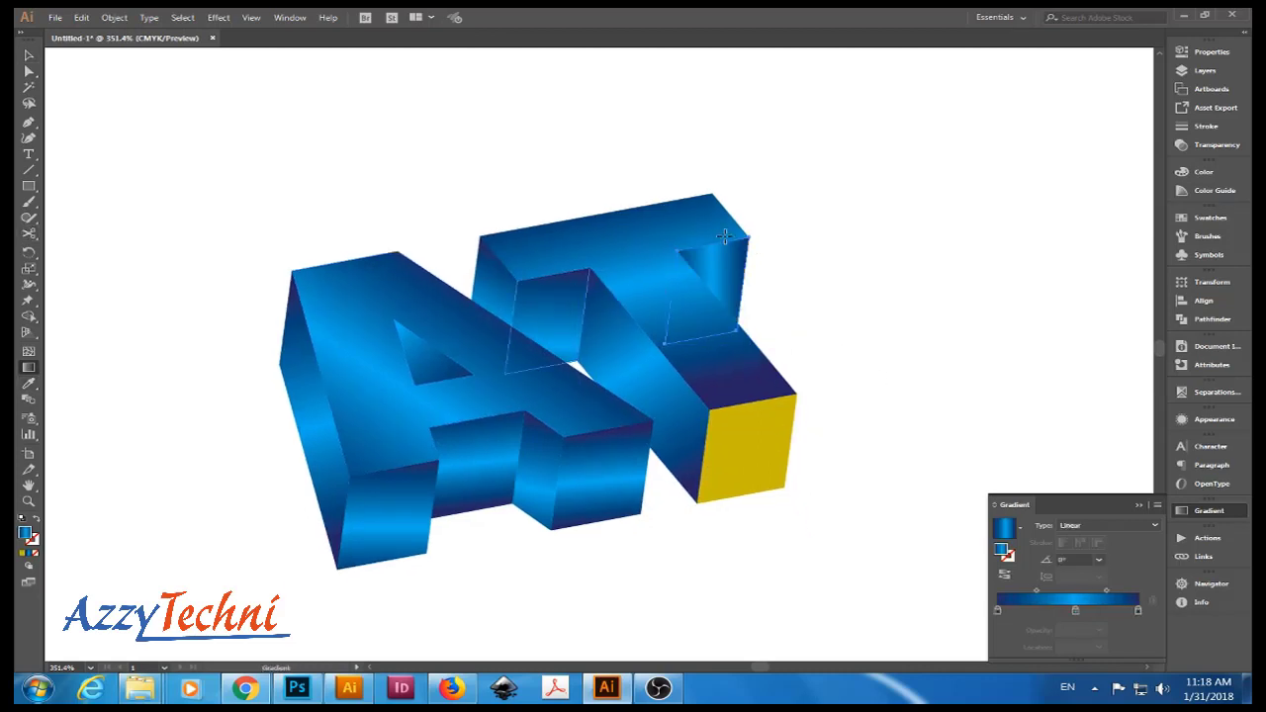
drag(724, 236, 729, 367)
key(v)
scroll(860, 385, down, 1)
Give the T's yellow front face the blue gradient angled at about 99°.
click(751, 403)
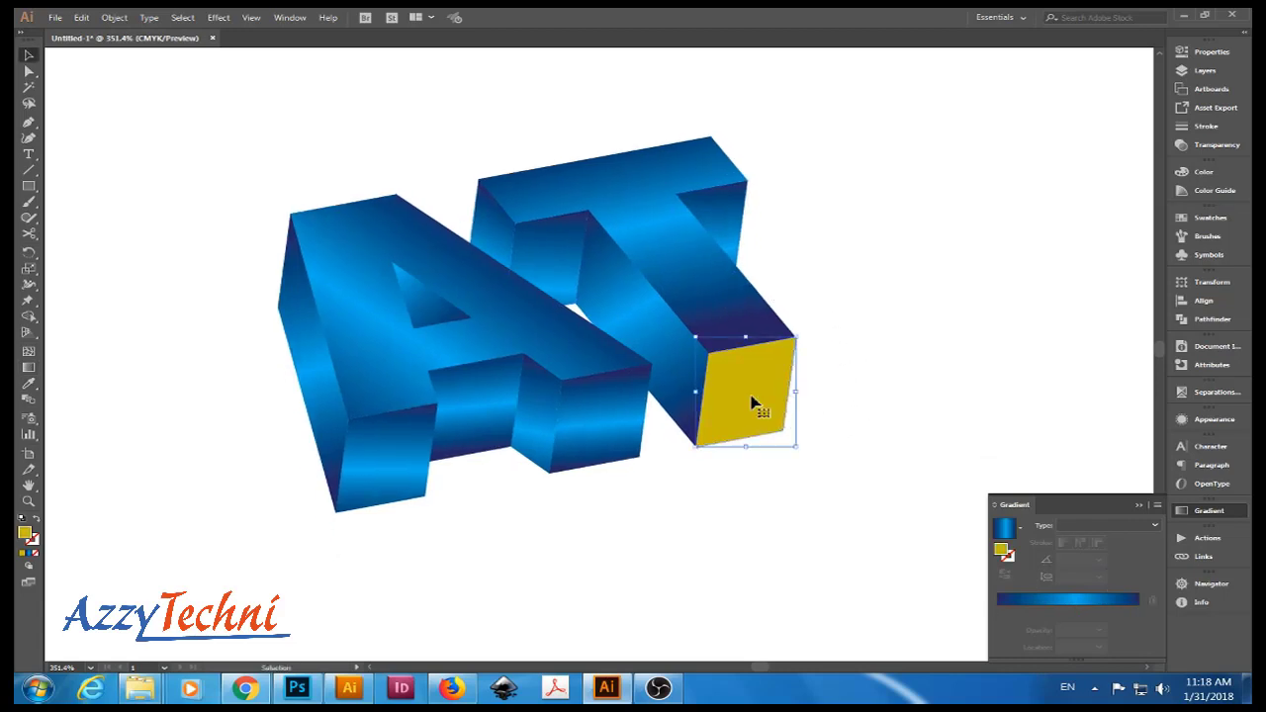
key(i)
click(760, 421)
drag(744, 345, 757, 473)
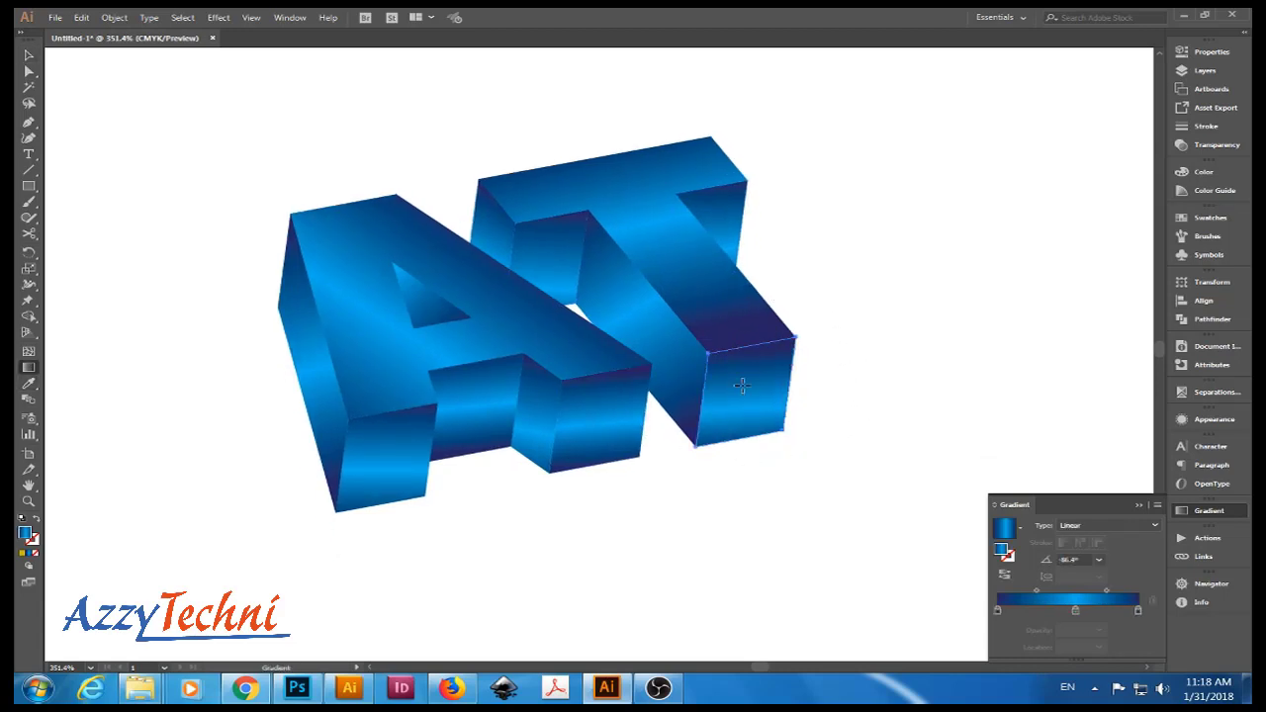
drag(777, 334, 777, 452)
drag(699, 353, 752, 455)
mouse_move(751, 351)
mouse_down()
mouse_move(757, 440)
mouse_move(762, 424)
mouse_up()
mouse_move(779, 465)
mouse_down()
mouse_move(774, 353)
mouse_move(777, 377)
mouse_up()
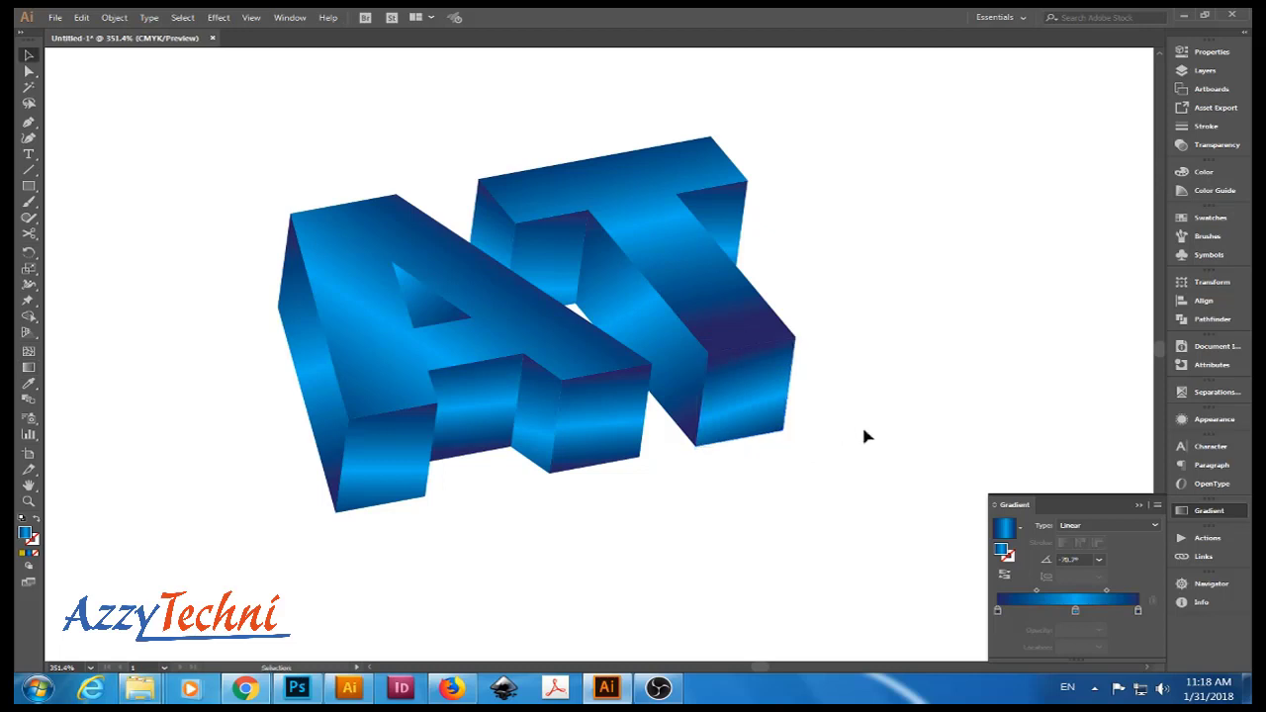
scroll(868, 472, up, 1)
drag(758, 510, 737, 368)
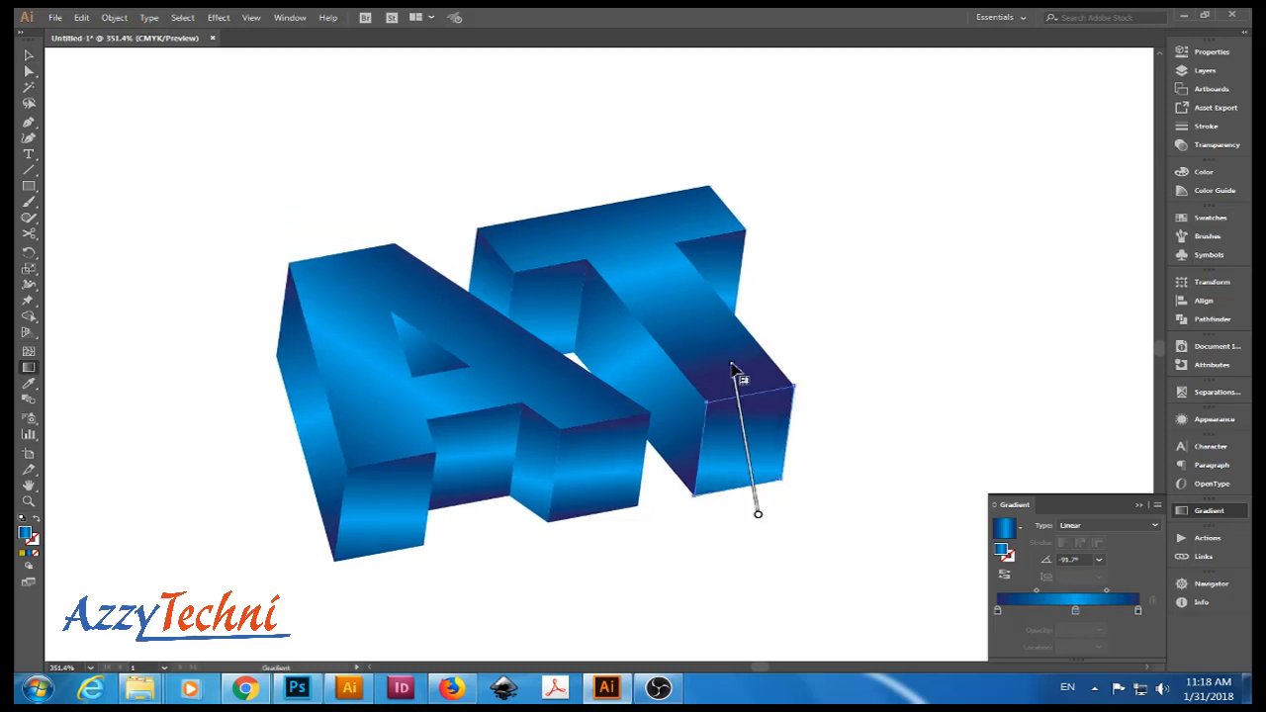
key(v)
click(861, 407)
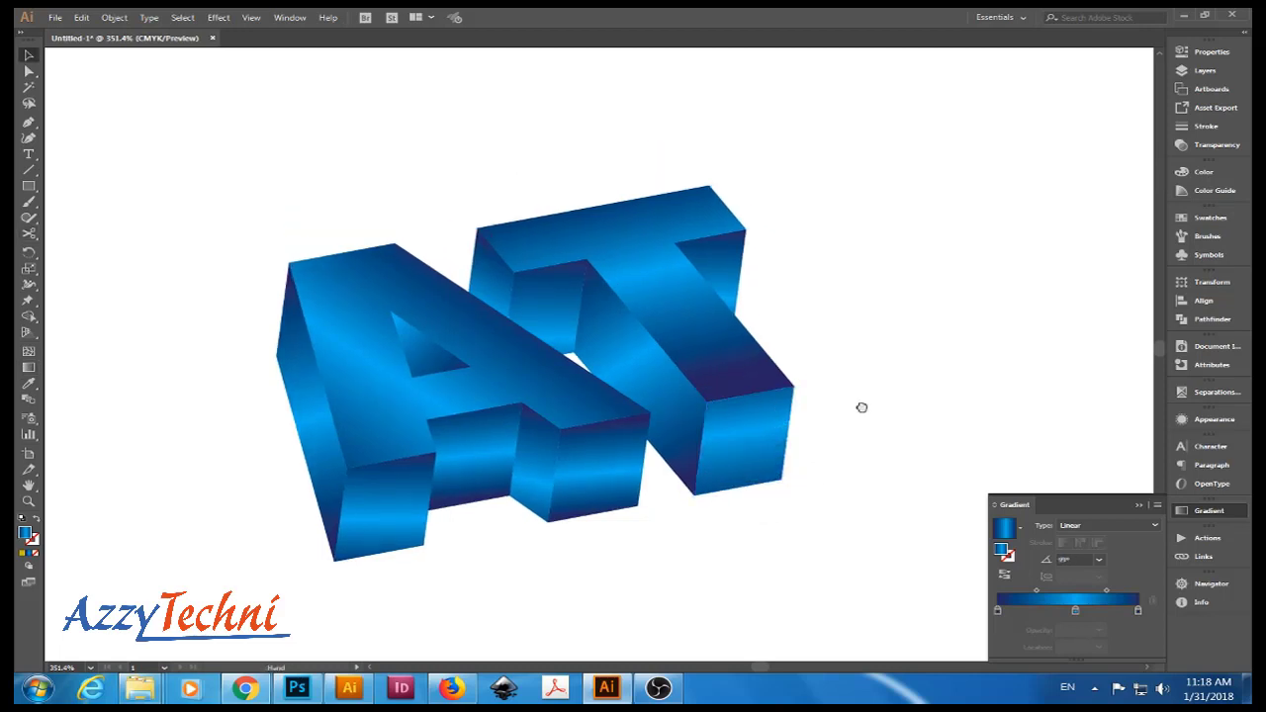
Re-angle the gradient on the A's bottom front face to run top to bottom.
scroll(692, 530, left, 3)
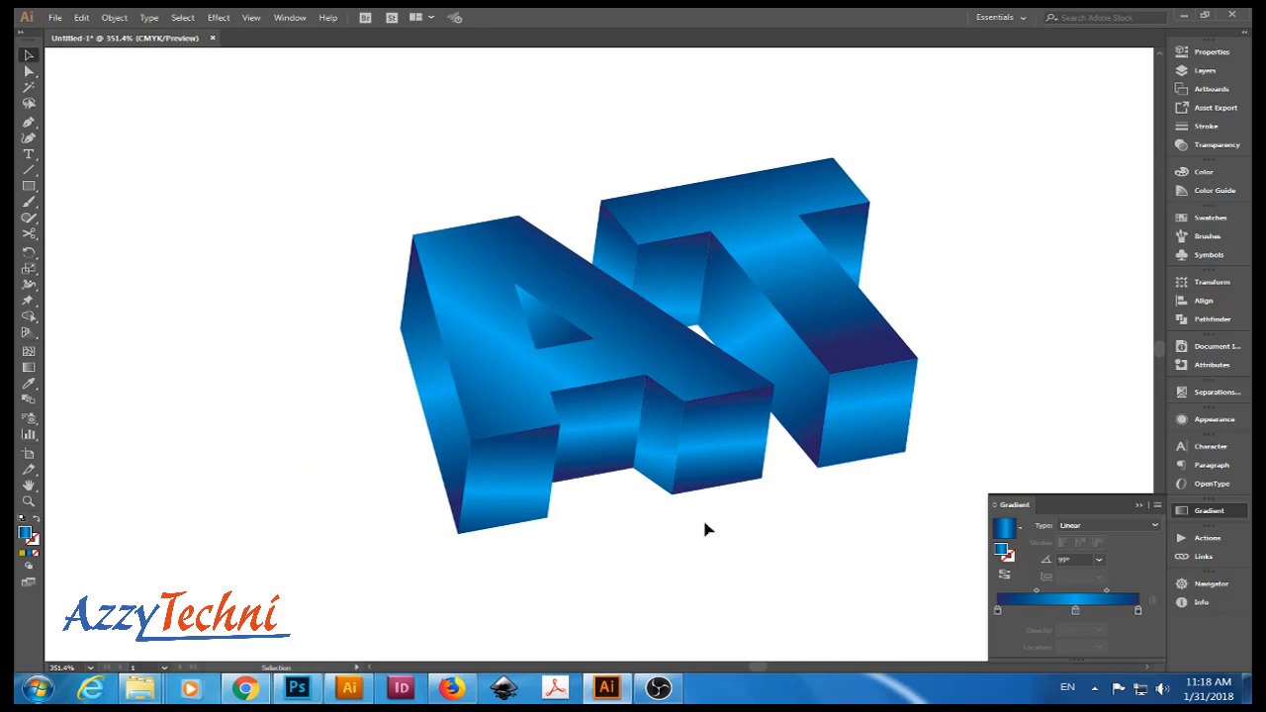
click(512, 524)
key(g)
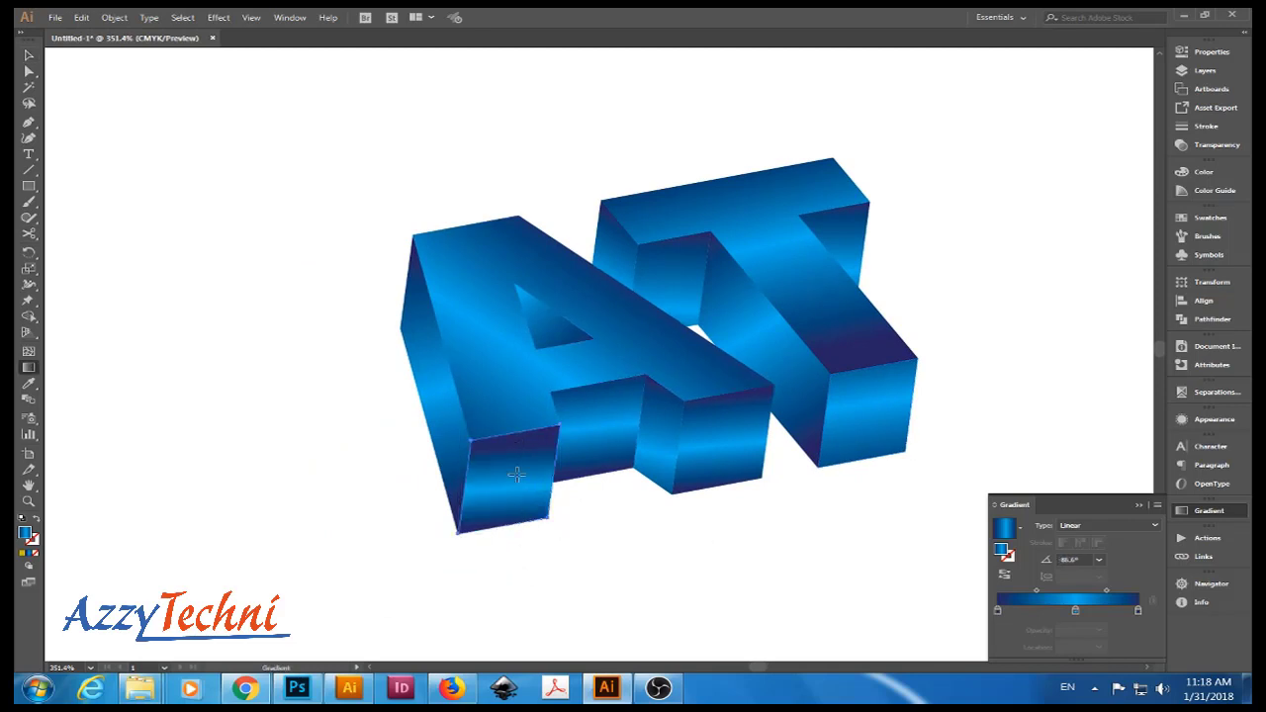
drag(518, 438, 509, 532)
drag(491, 453, 525, 504)
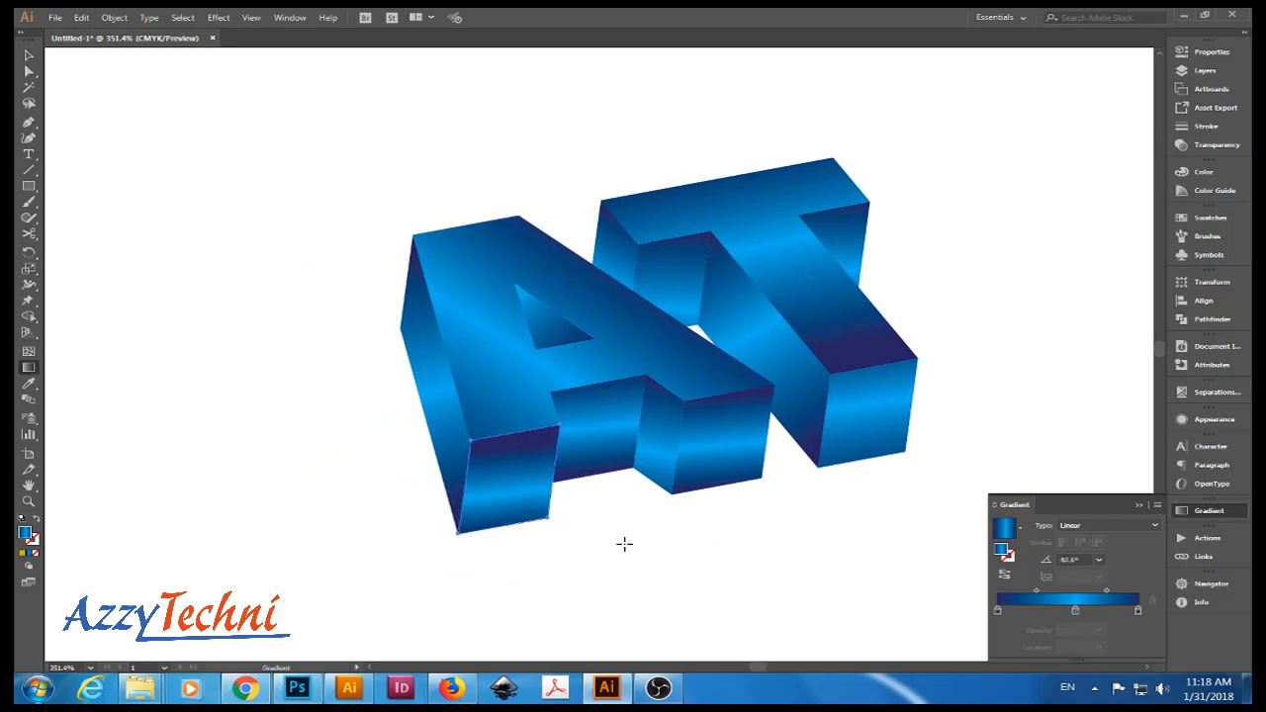
key(v)
scroll(433, 571, up, 2)
Re-aim the gradients on the A's left and lower front faces, ending near 104°.
click(484, 458)
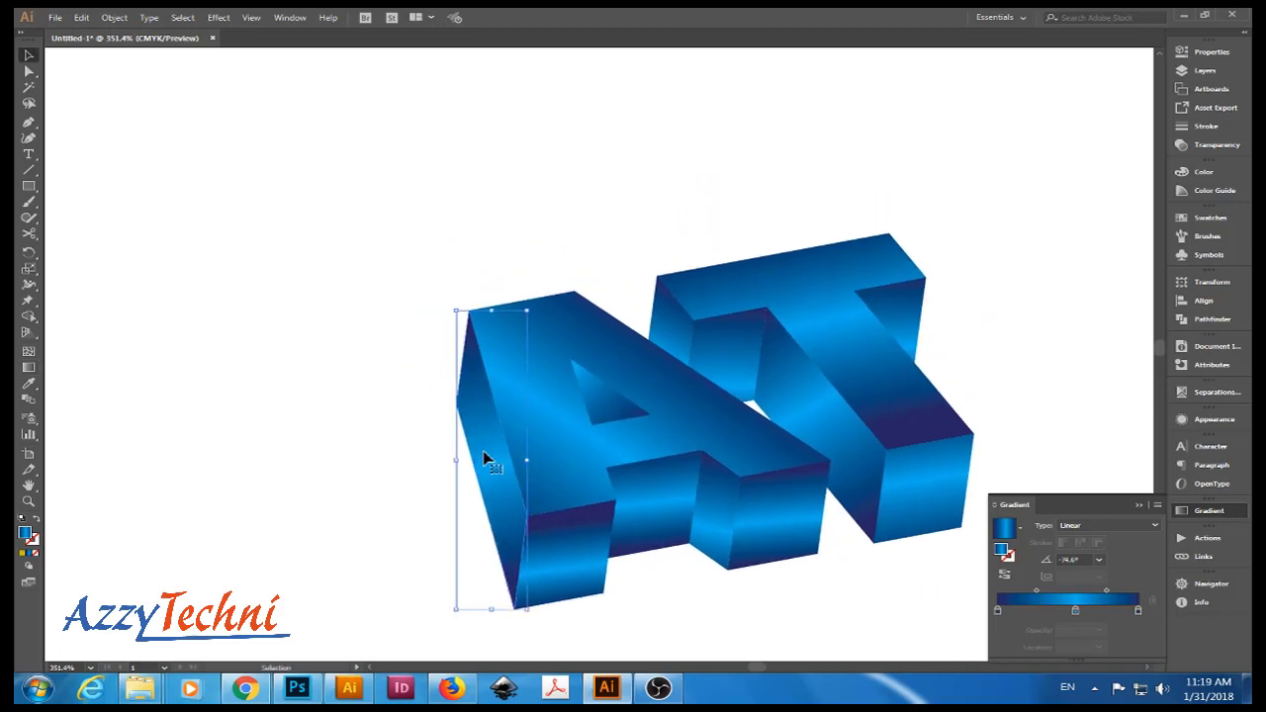
key(g)
drag(453, 379, 514, 560)
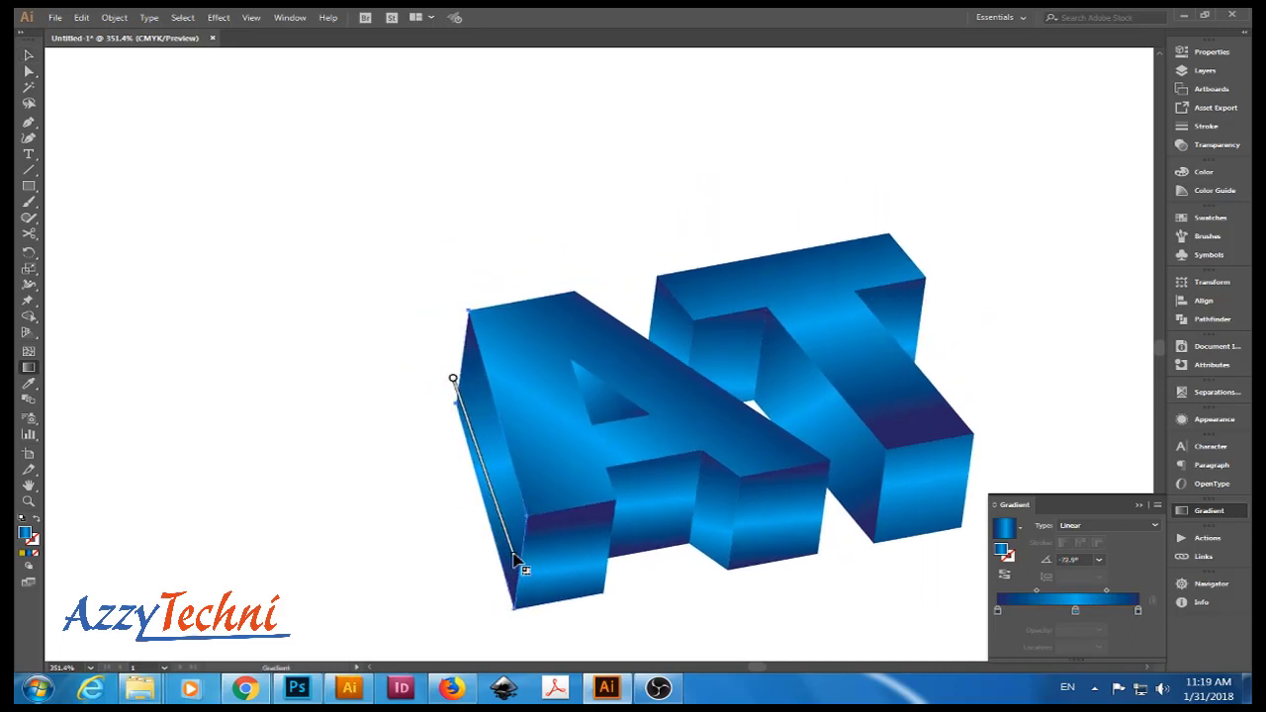
key(v)
mouse_move(684, 616)
mouse_down()
mouse_move(565, 616)
mouse_move(535, 600)
mouse_up()
key(g)
mouse_move(362, 481)
mouse_down()
mouse_move(353, 585)
mouse_move(377, 492)
mouse_up()
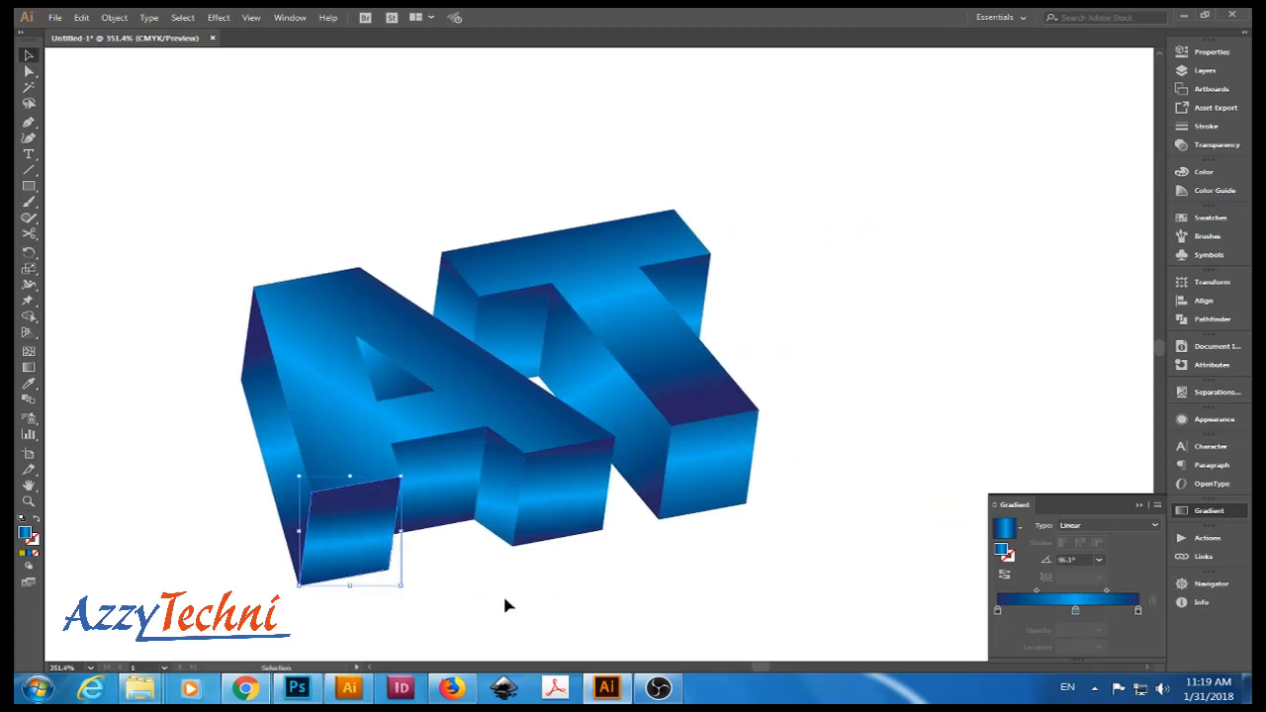
mouse_move(431, 576)
mouse_down()
mouse_move(438, 537)
mouse_move(382, 495)
mouse_up()
drag(367, 547, 396, 444)
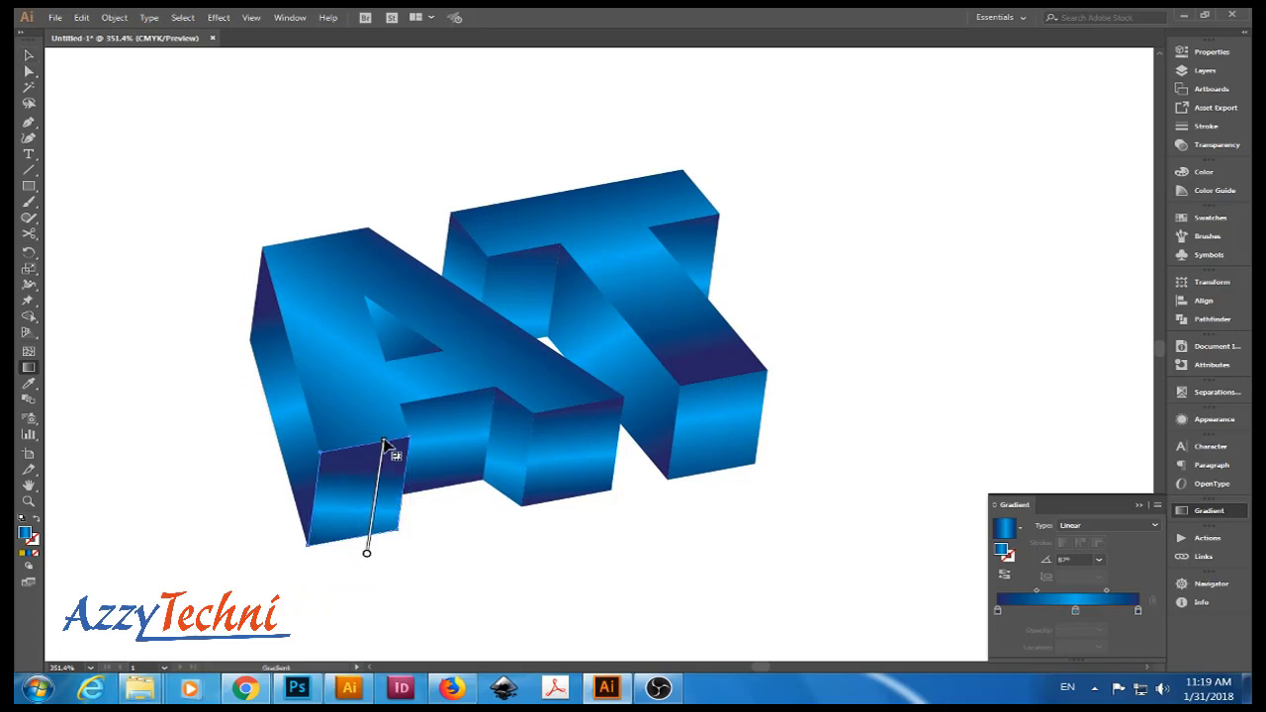
drag(365, 532, 384, 450)
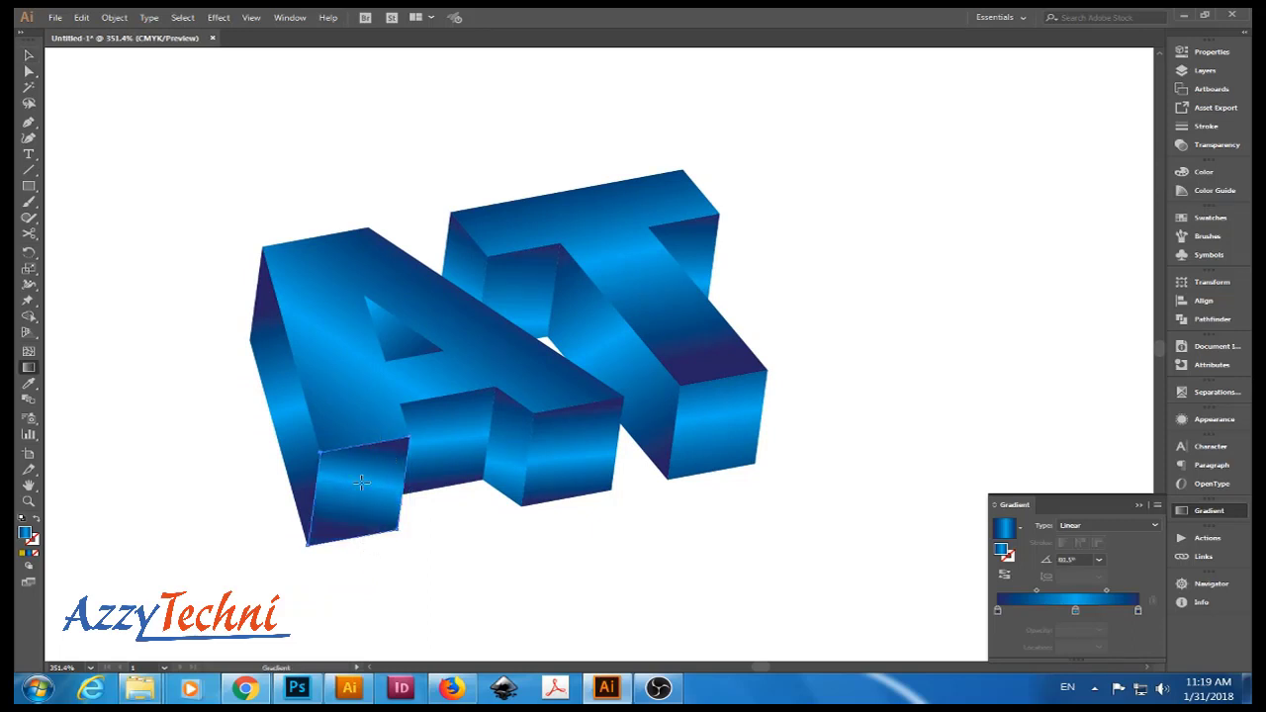
drag(371, 539, 354, 448)
key(v)
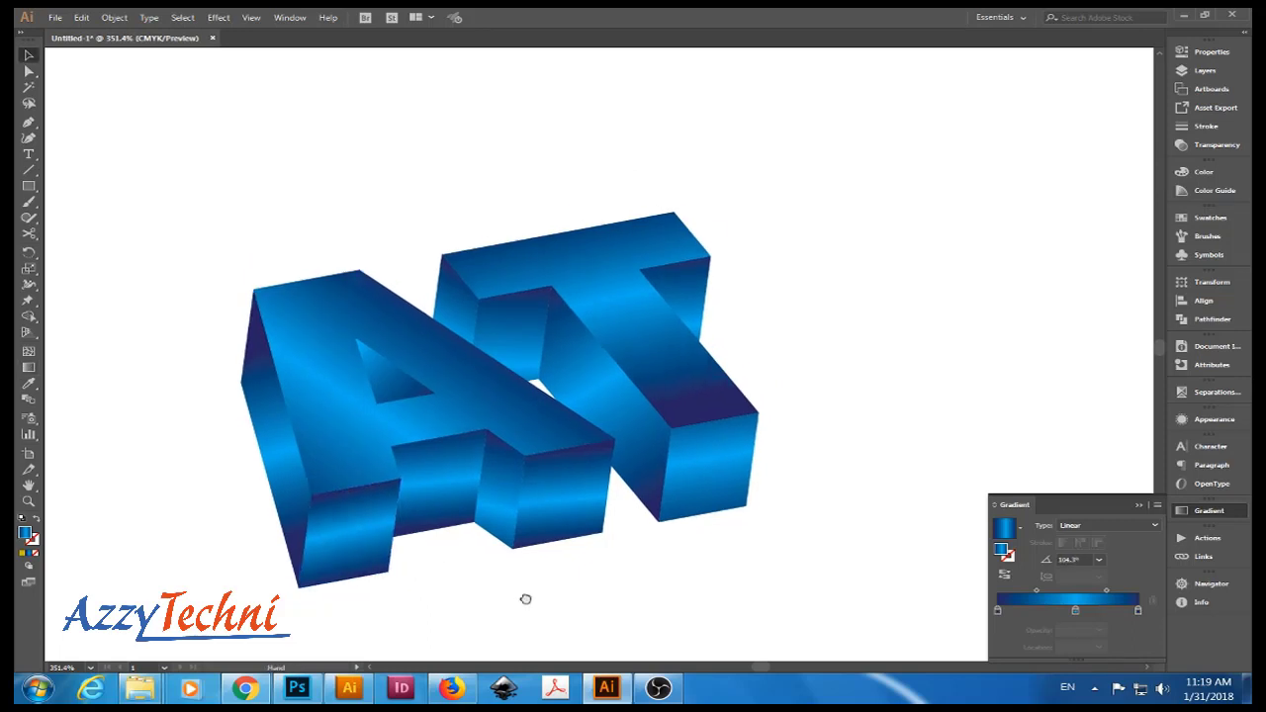
Select every AT face sharing the blue gradient fill.
scroll(529, 596, up, 2)
scroll(529, 596, right, 2)
key(y)
click(630, 370)
Lighten the gradient's middle stop to about 39% cyan in CMYK.
click(1059, 610)
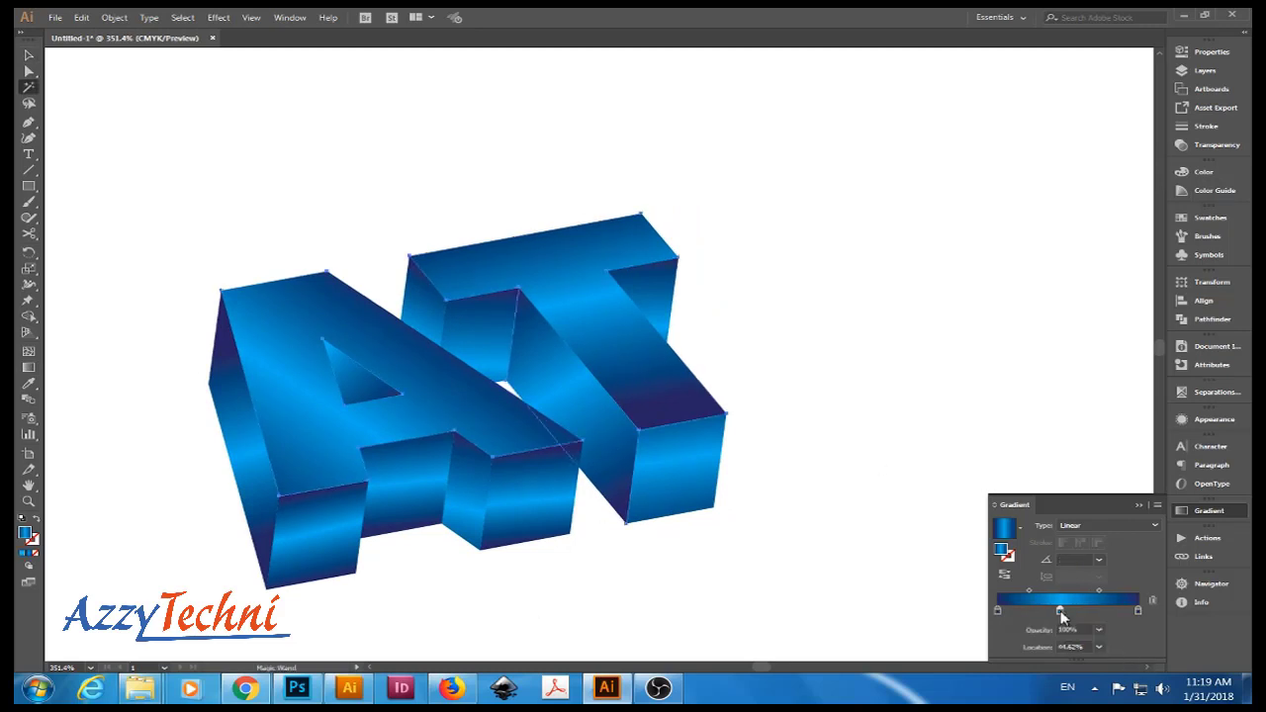
double_click(1059, 611)
click(947, 482)
drag(1089, 484, 1052, 498)
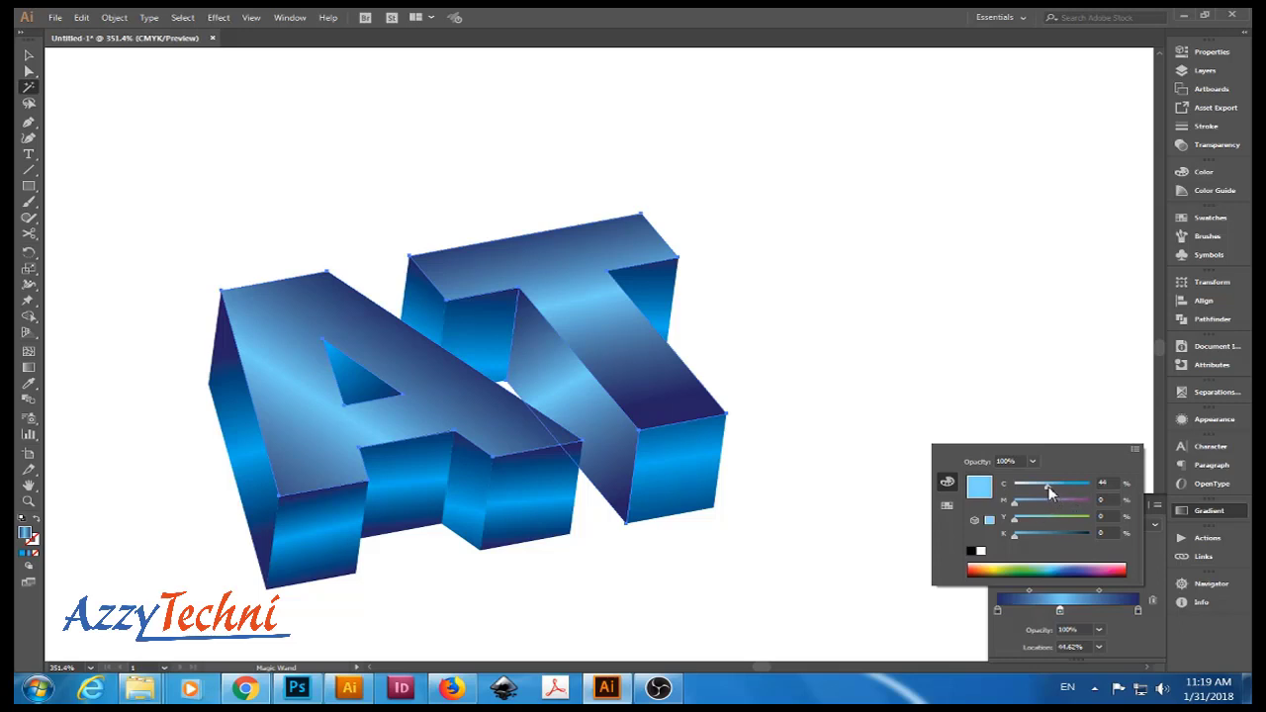
drag(1051, 494, 1045, 492)
click(1095, 621)
Darken the navy gradient stop to C100 M100 Y25 K35.
double_click(997, 610)
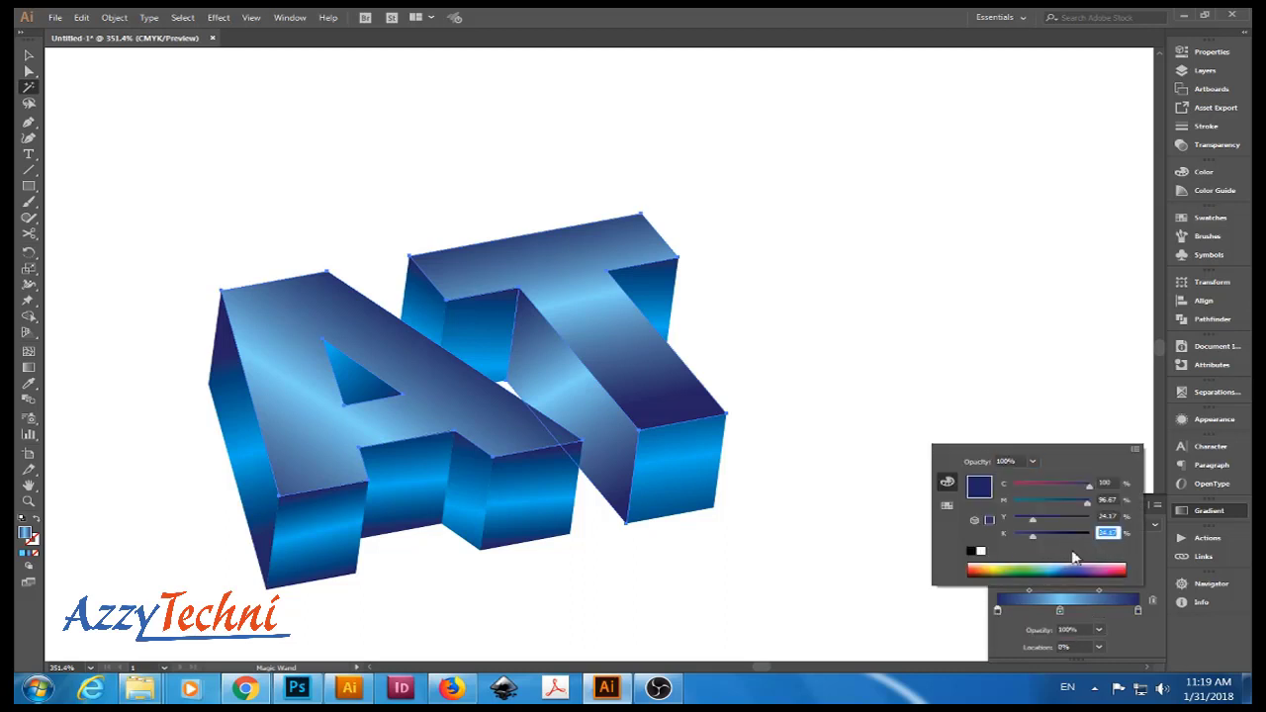
key(Escape)
double_click(1139, 610)
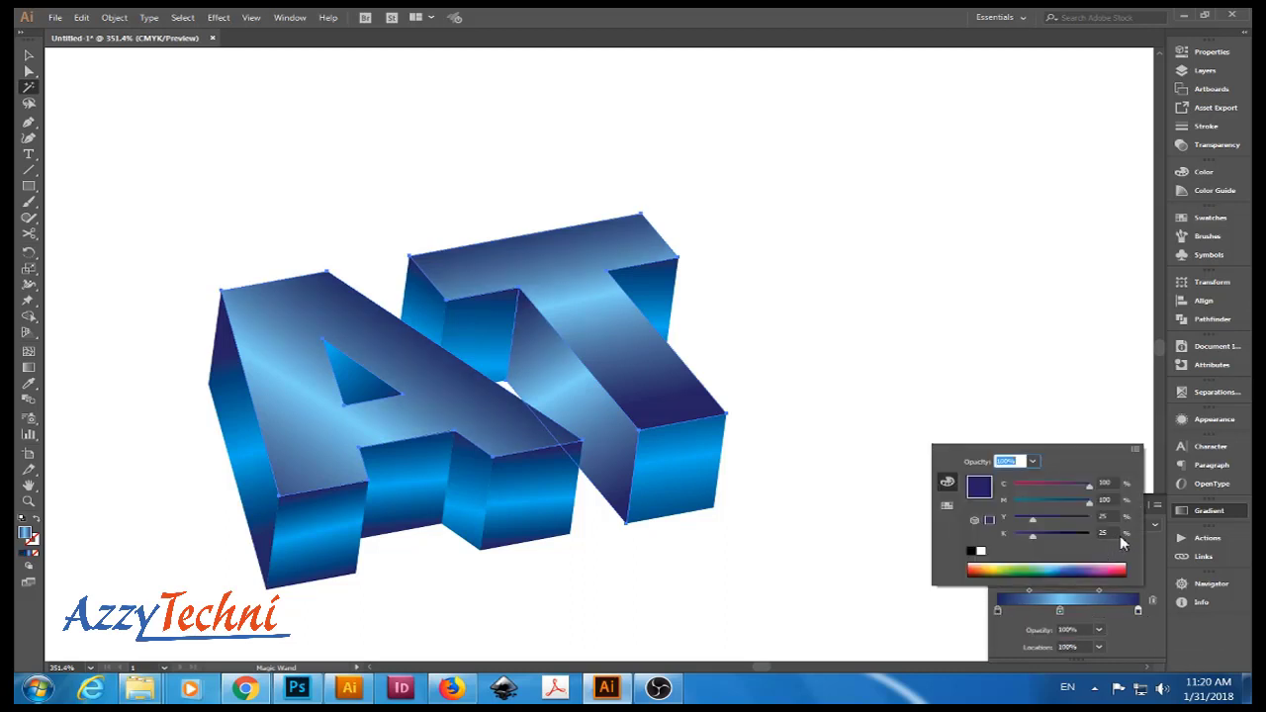
key(Escape)
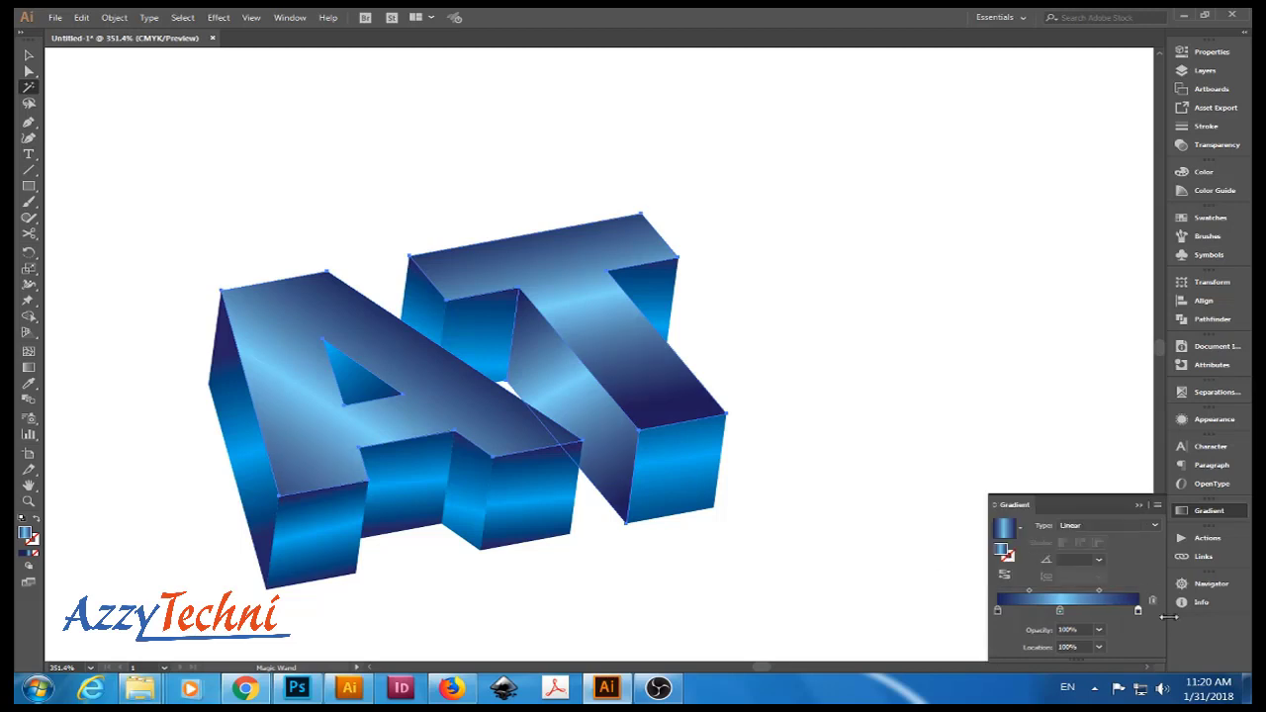
double_click(1138, 611)
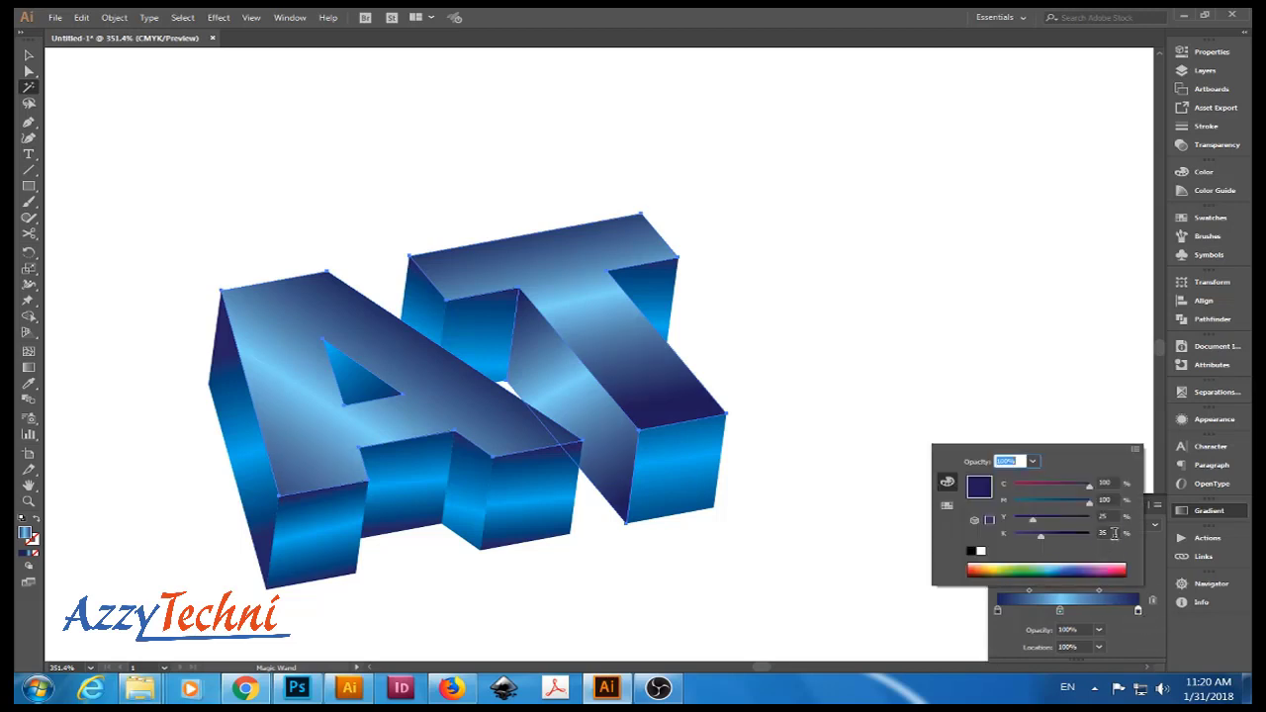
click(1115, 533)
key(Escape)
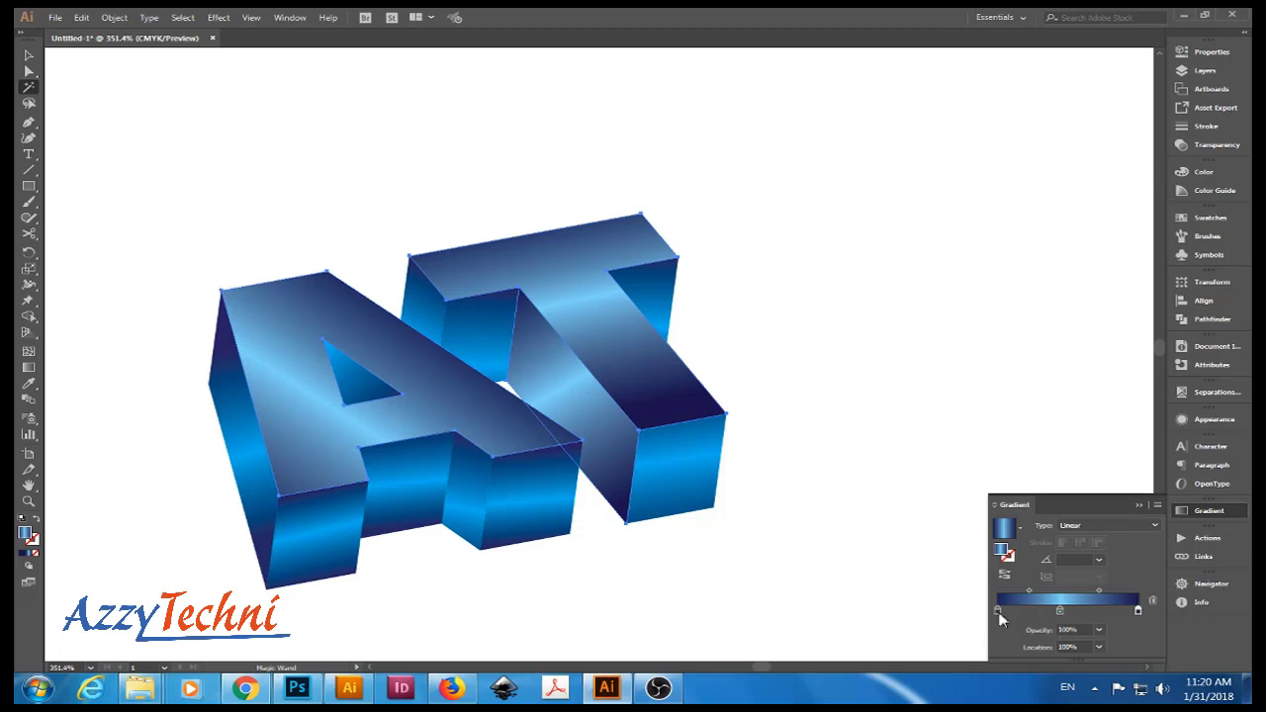
double_click(998, 612)
key(Escape)
Try several gradient directions across the A's top face.
key(v)
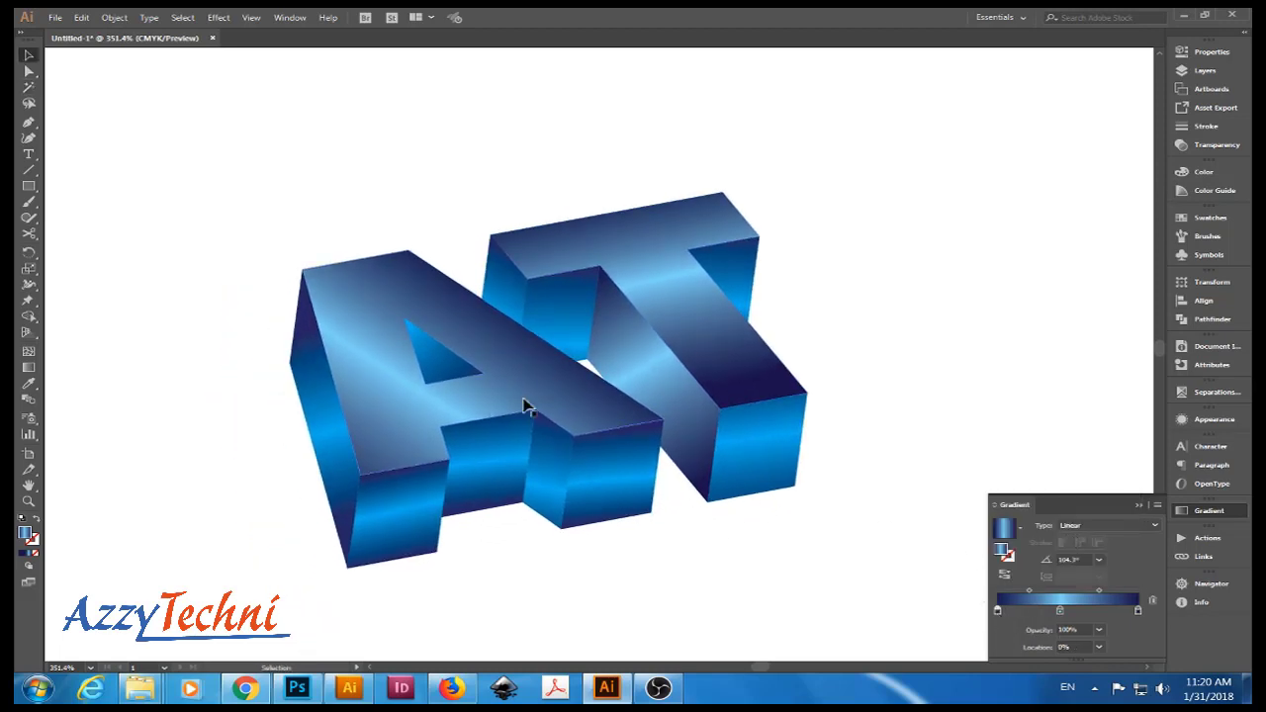
click(524, 406)
key(g)
drag(366, 252, 442, 477)
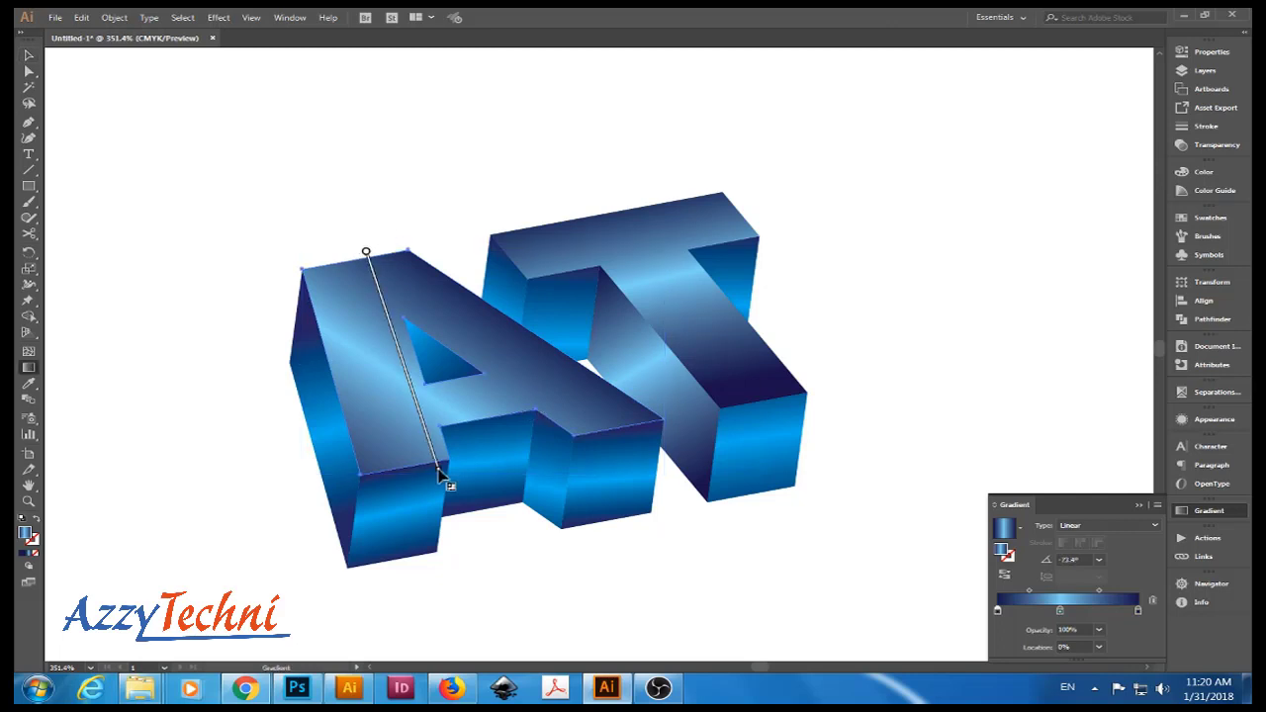
drag(422, 242, 390, 513)
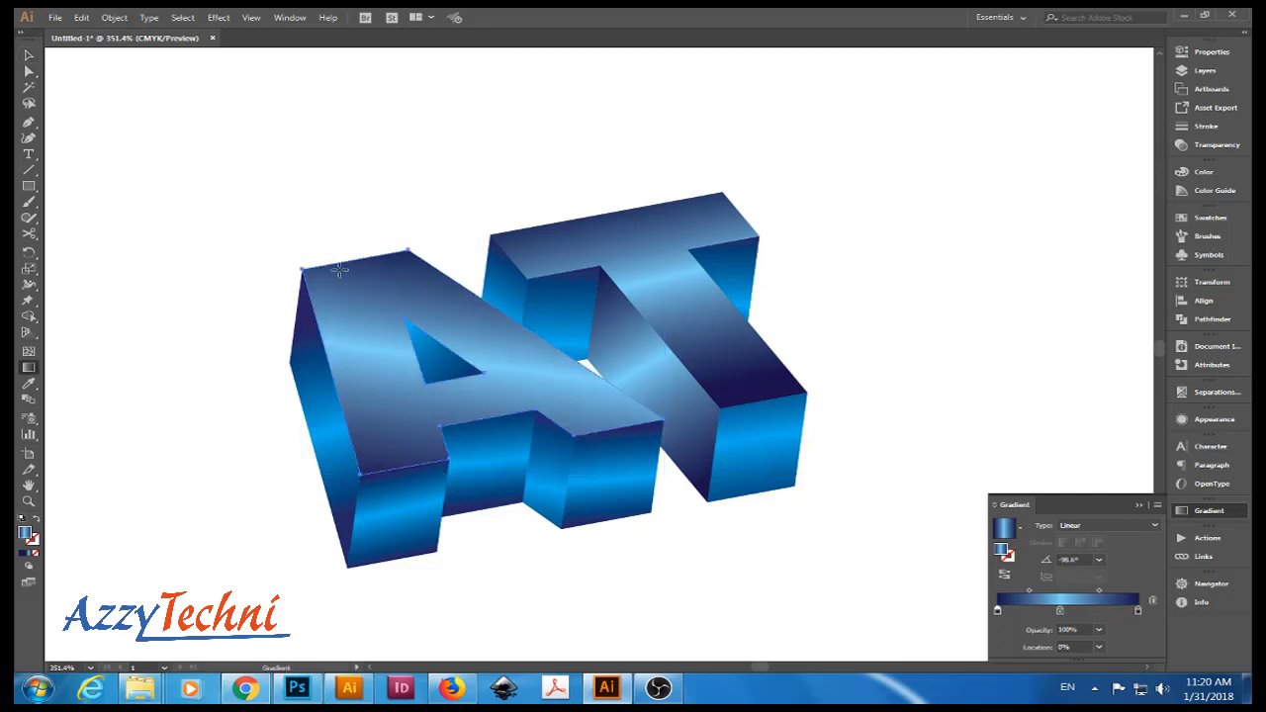
drag(340, 269, 418, 442)
drag(414, 276, 456, 418)
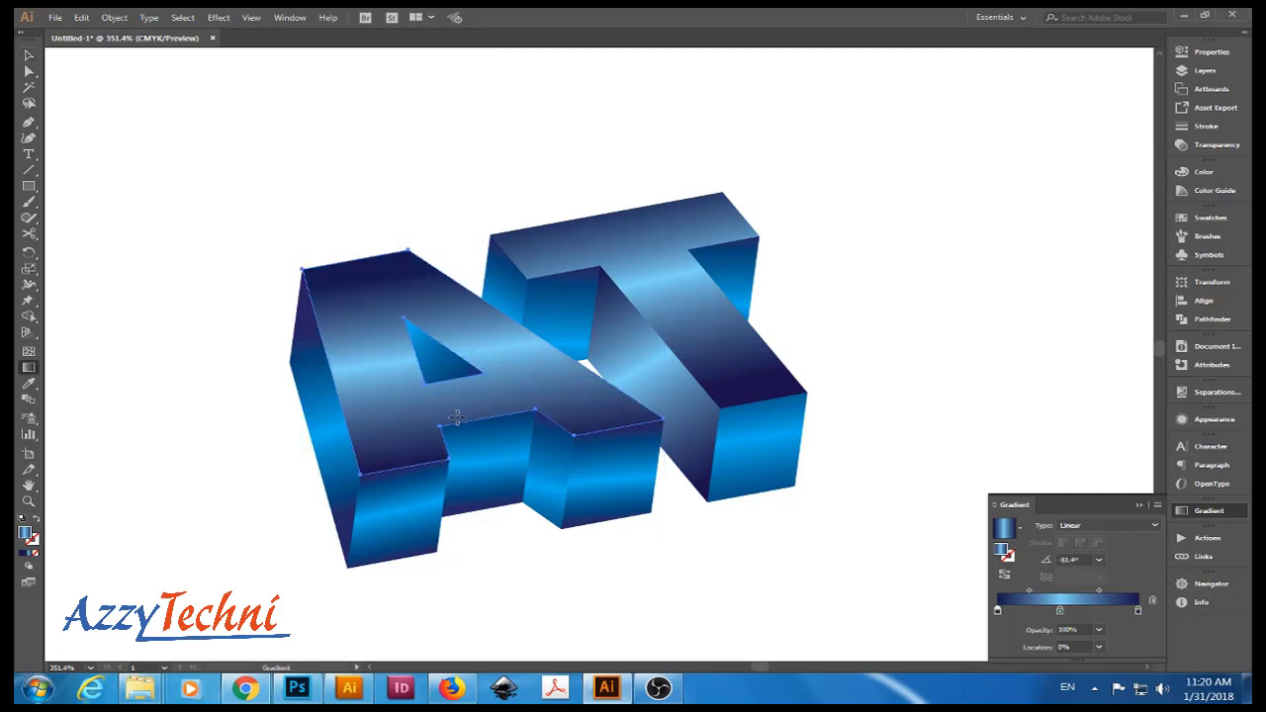
drag(523, 445, 662, 526)
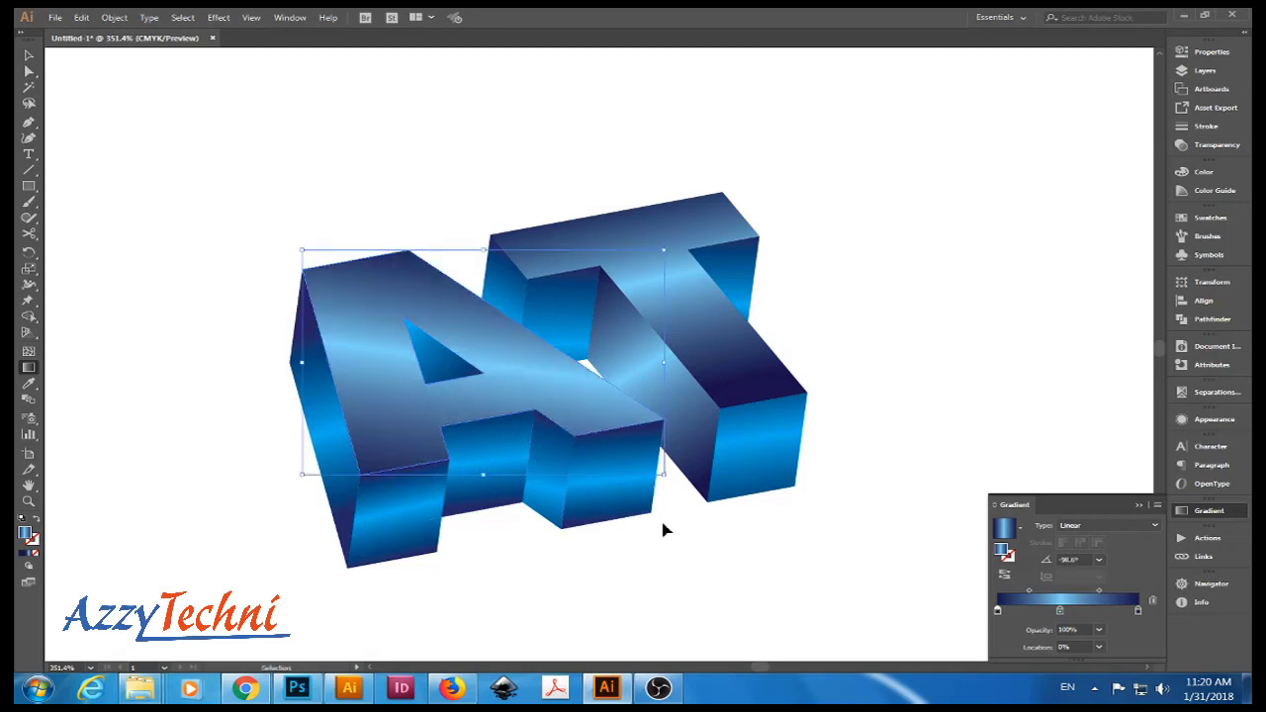
click(661, 517)
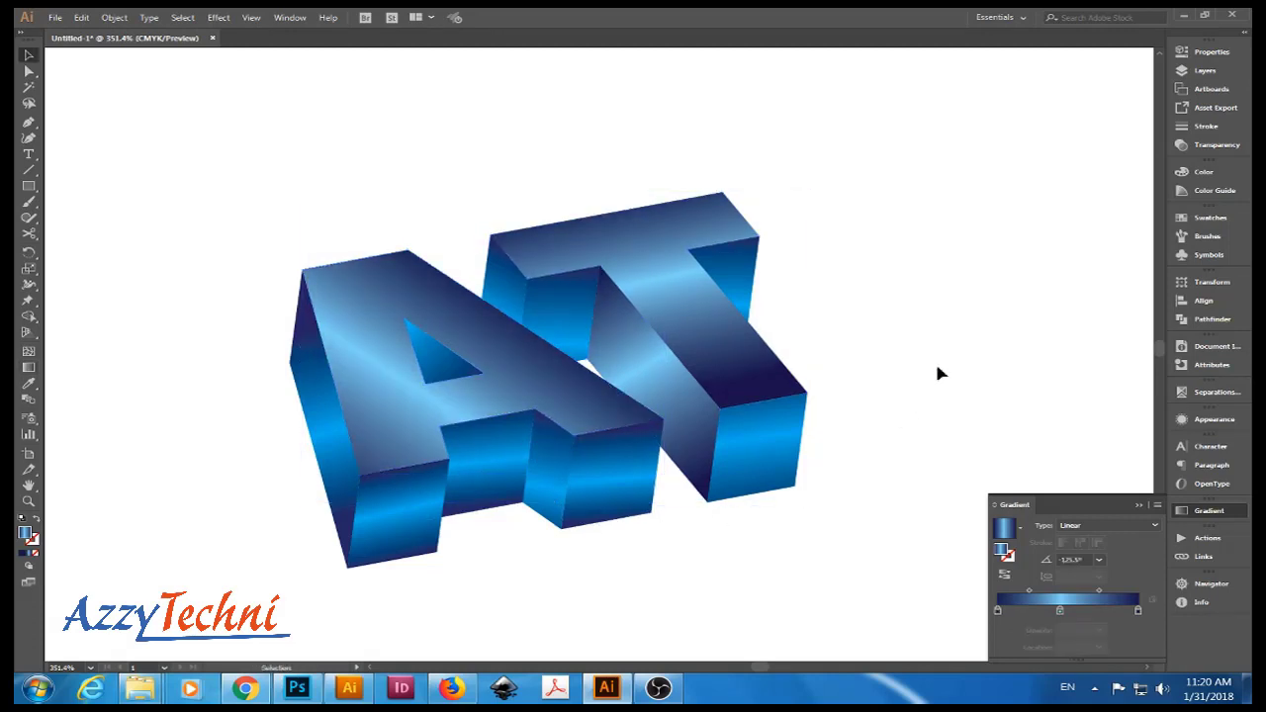
drag(936, 370, 836, 436)
click(521, 429)
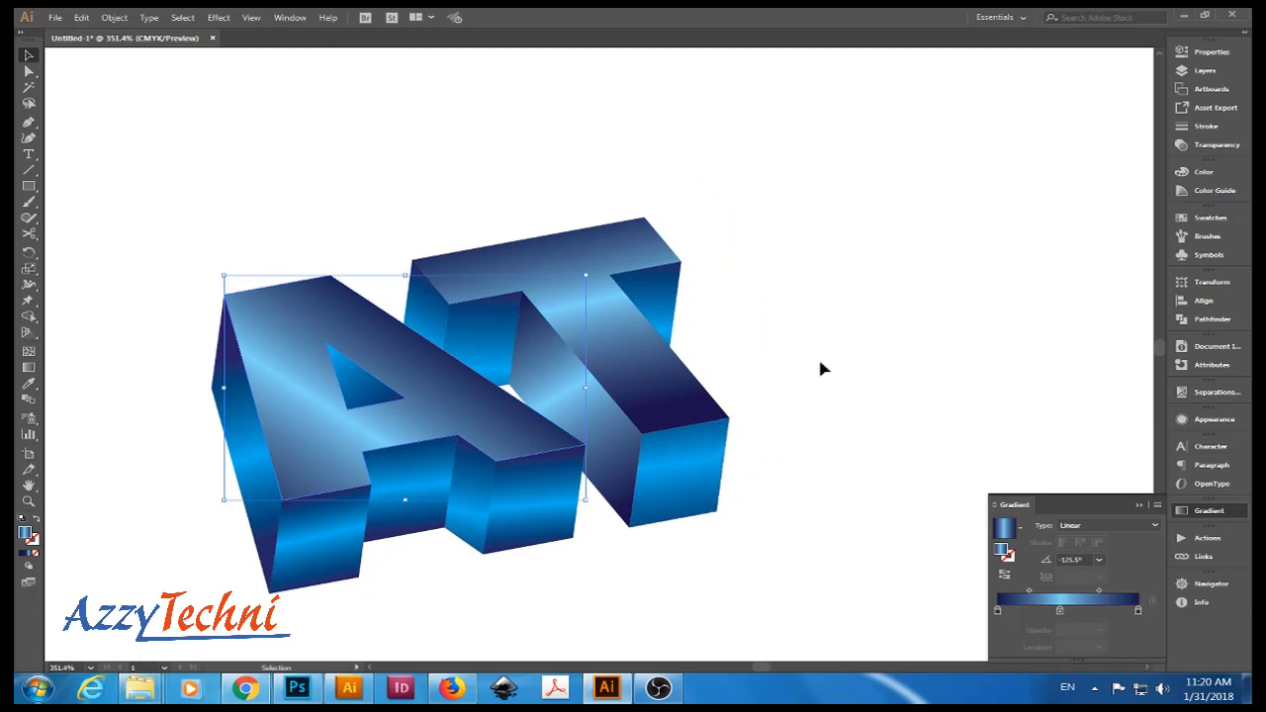
click(806, 384)
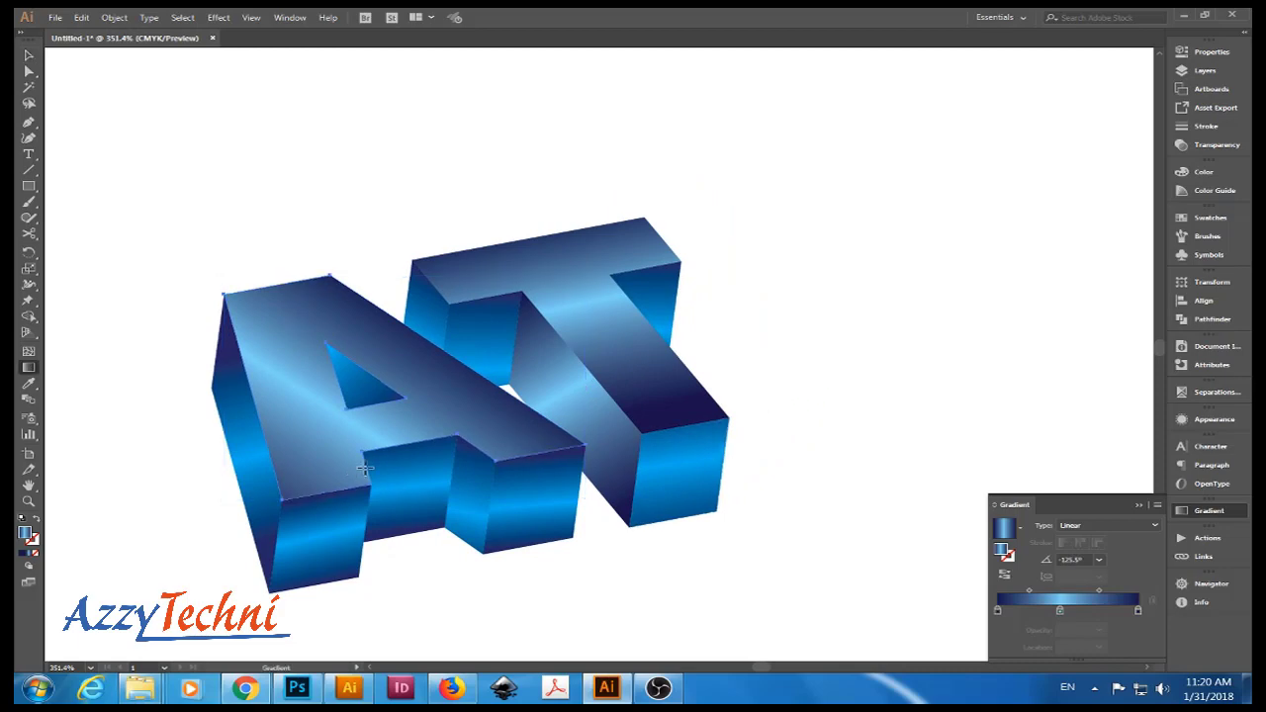
Steepen the A's gradient so its light band crosses the letter diagonally.
click(503, 424)
key(g)
drag(277, 278, 338, 465)
drag(325, 300, 387, 492)
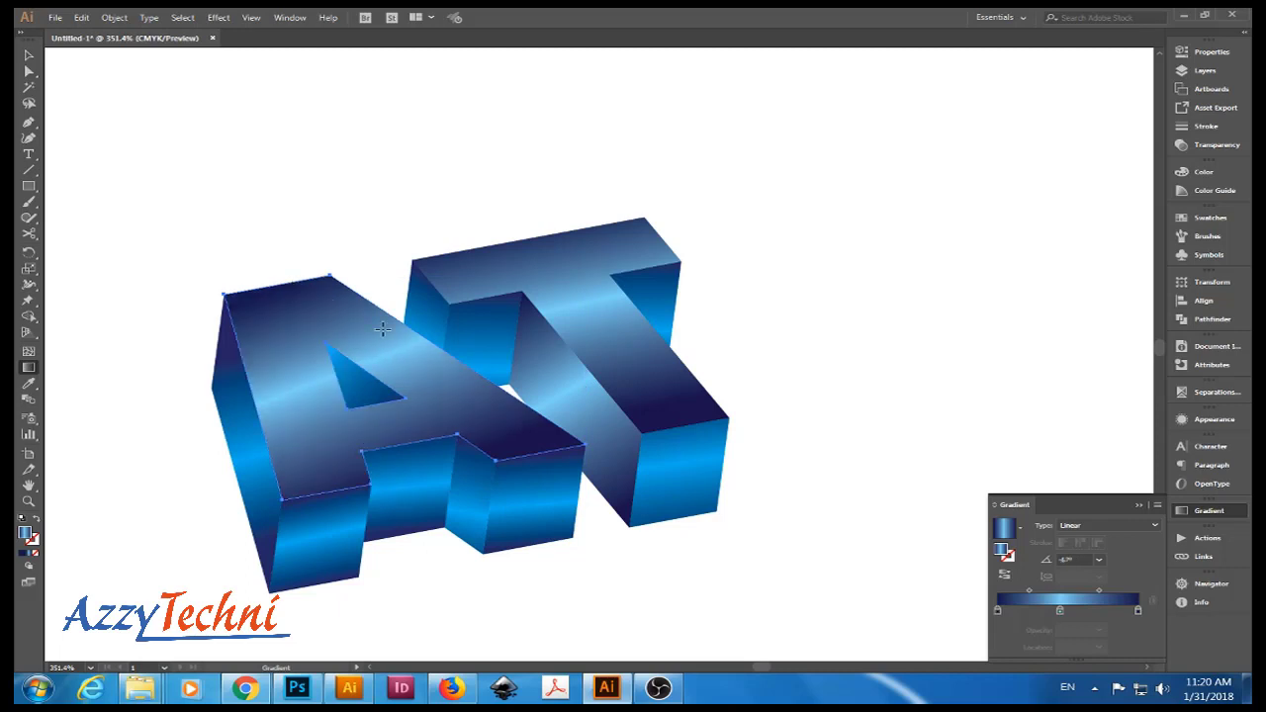
drag(379, 333, 411, 525)
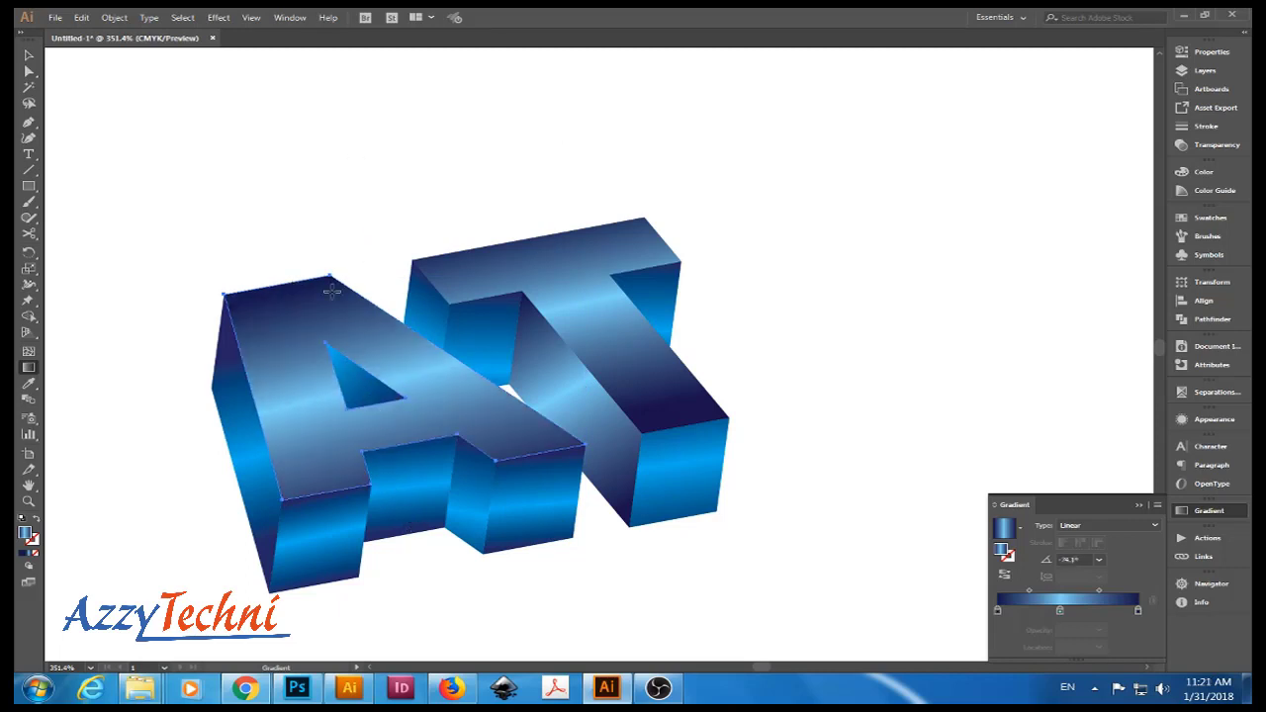
drag(331, 269, 298, 505)
key(v)
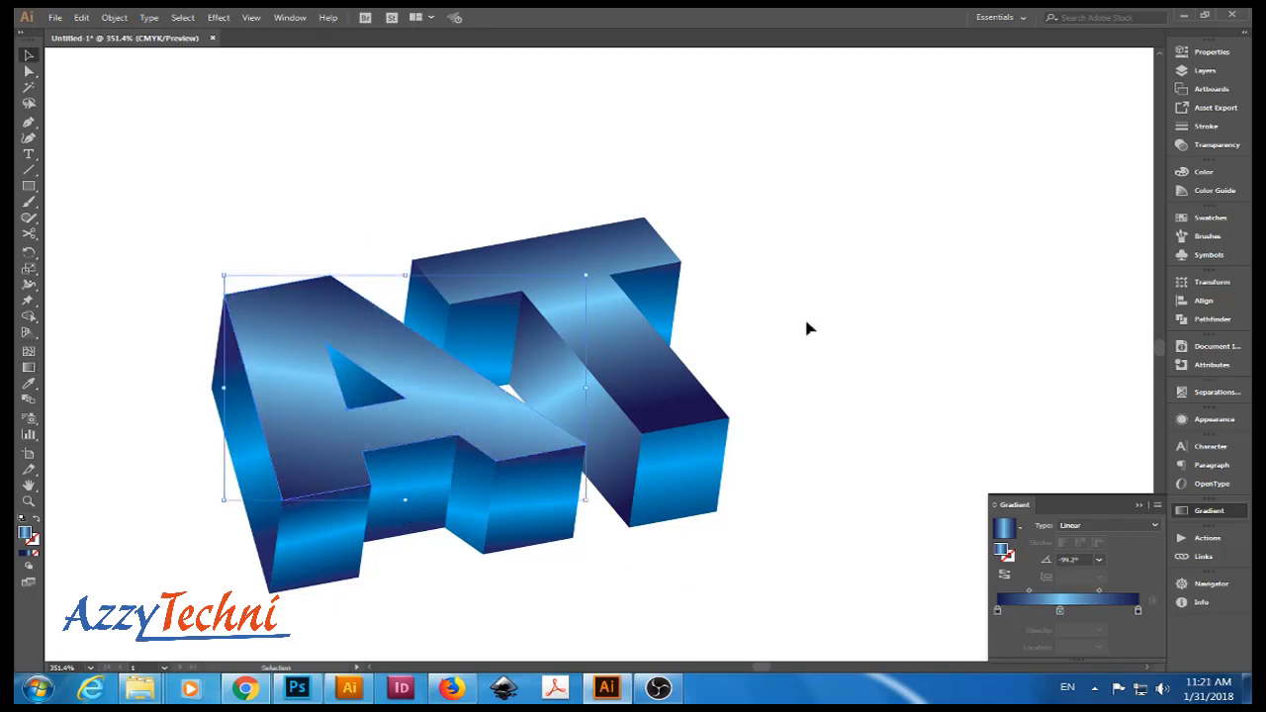
Re-aim the T's top-face gradient to about 34.6°, then zoom in on the A.
drag(822, 428, 823, 367)
click(647, 308)
key(g)
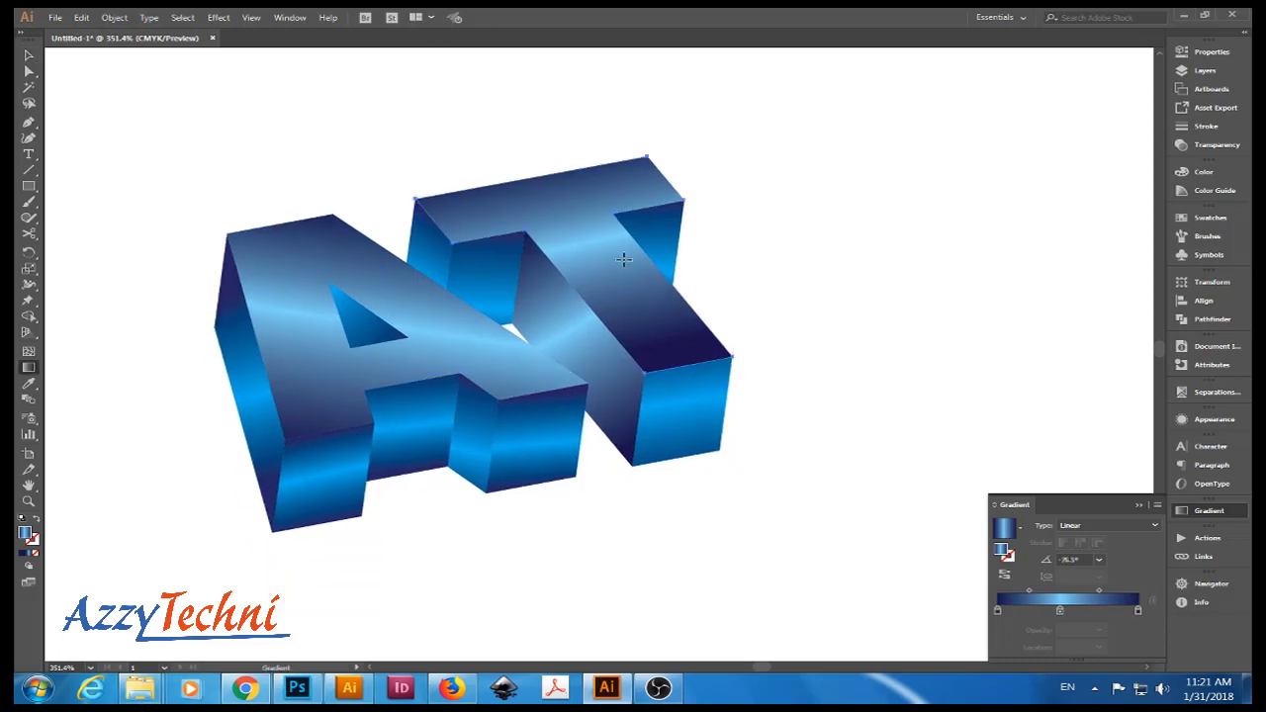
mouse_move(438, 192)
mouse_down()
mouse_move(697, 367)
mouse_move(730, 365)
mouse_up()
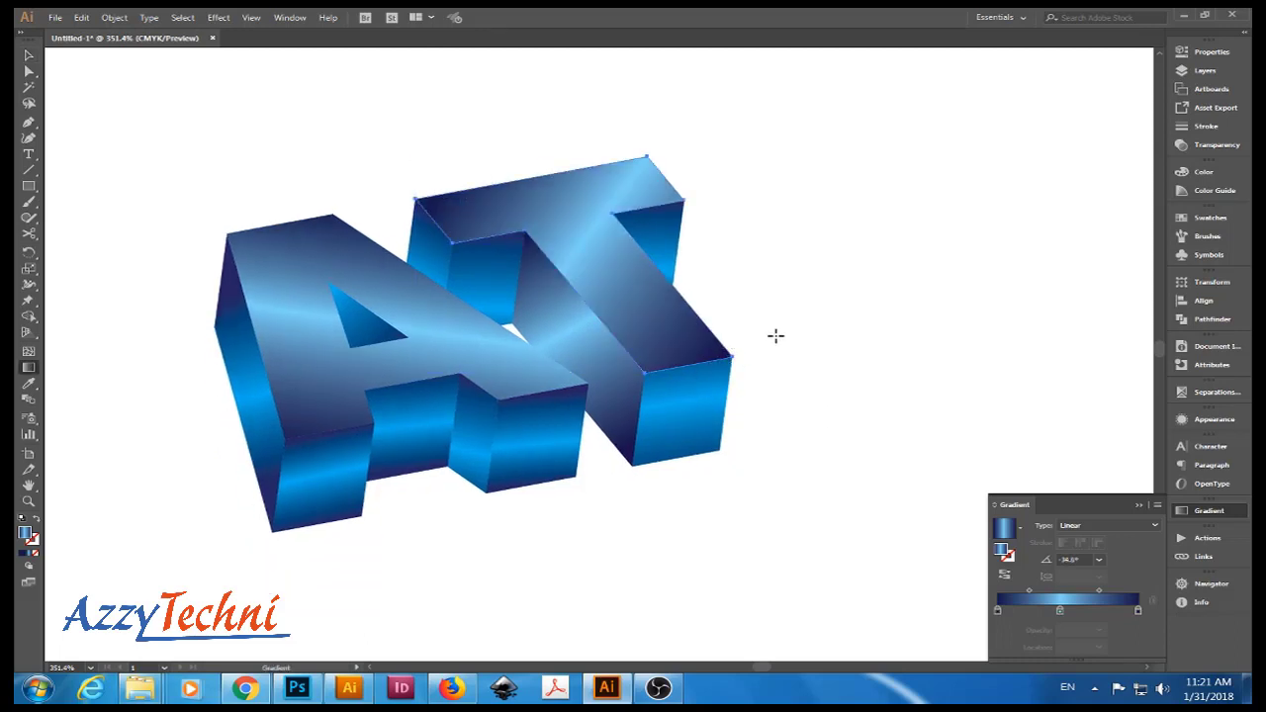
key(v)
key(z)
drag(274, 178, 616, 452)
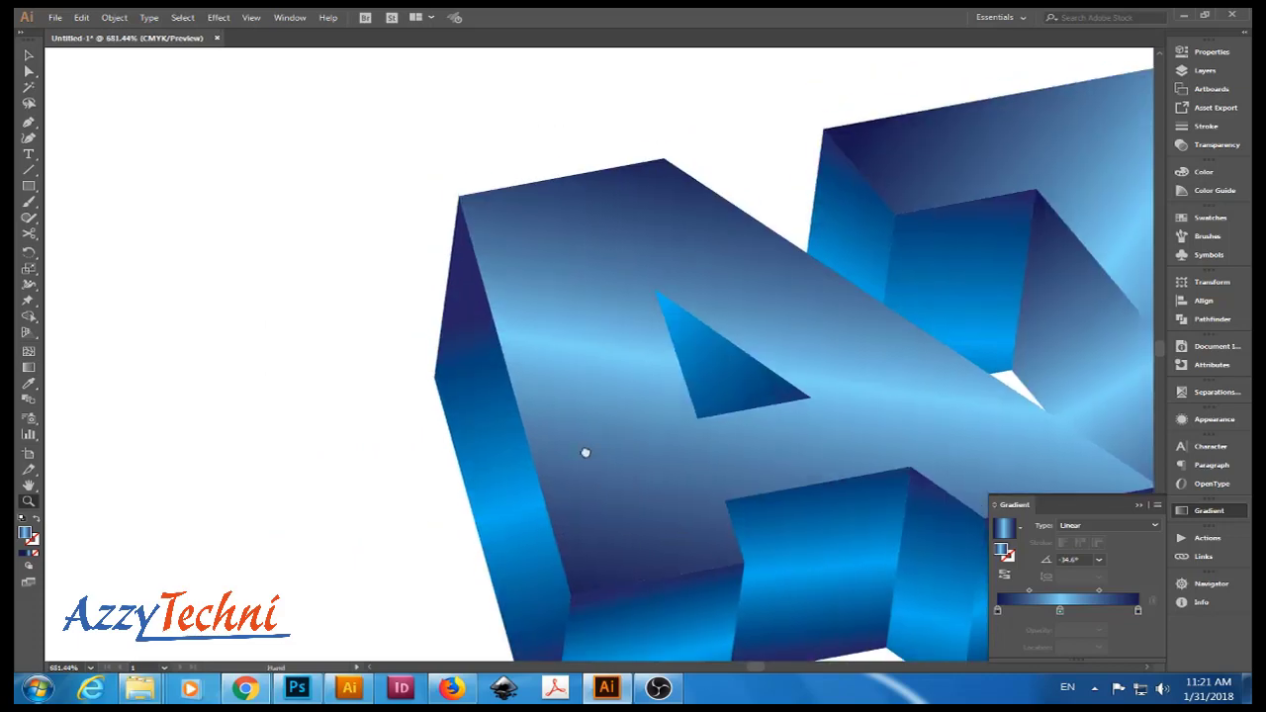
Draw a straight line down the A's upper-left edge.
key(backslash)
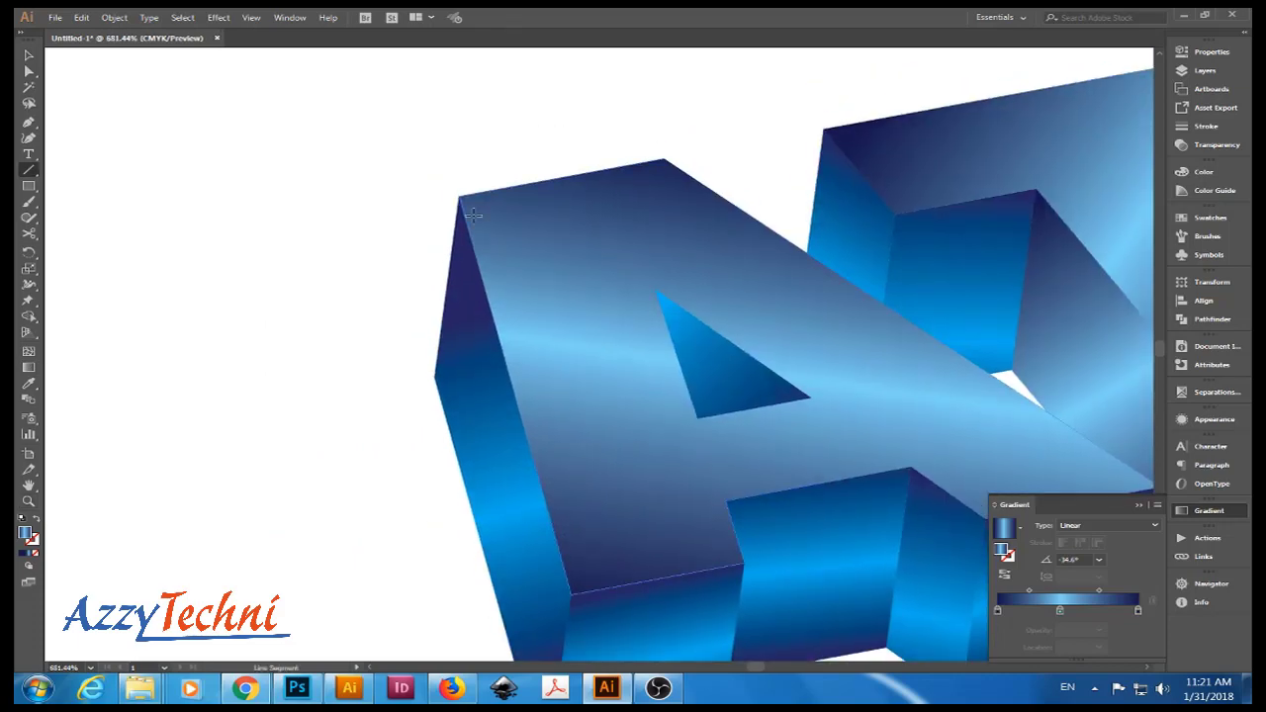
drag(461, 198, 570, 556)
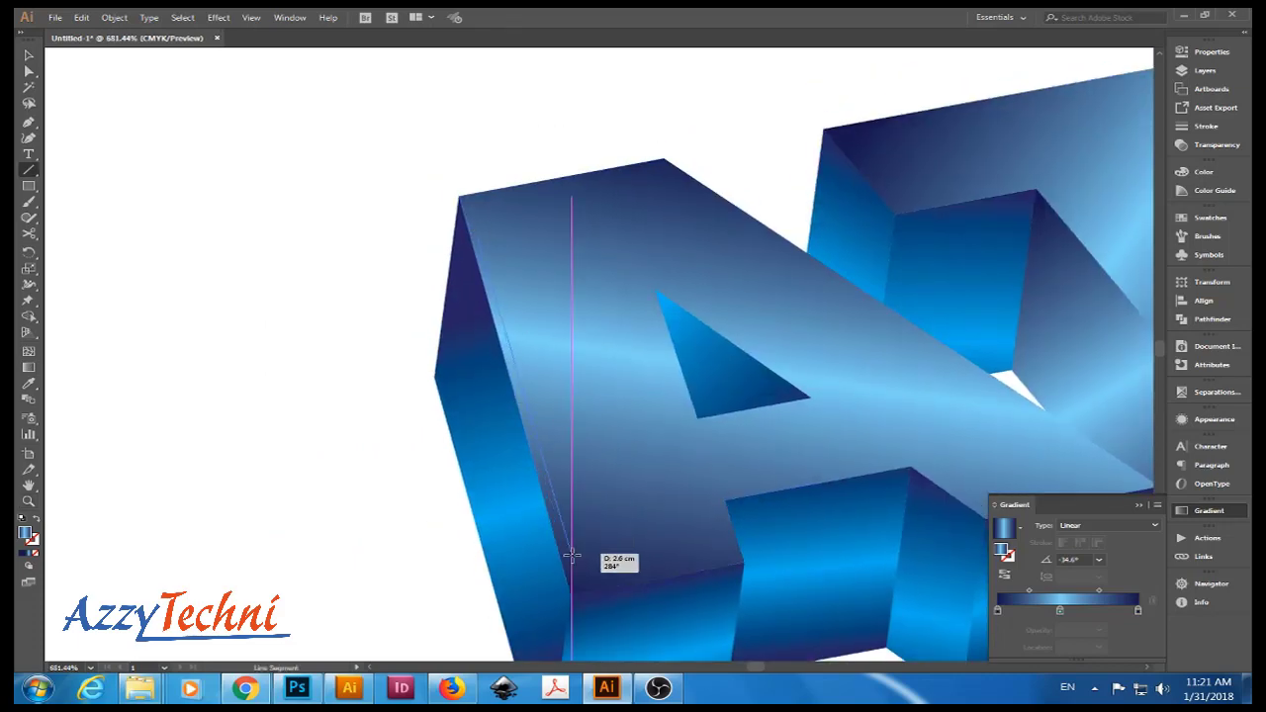
drag(570, 555, 567, 555)
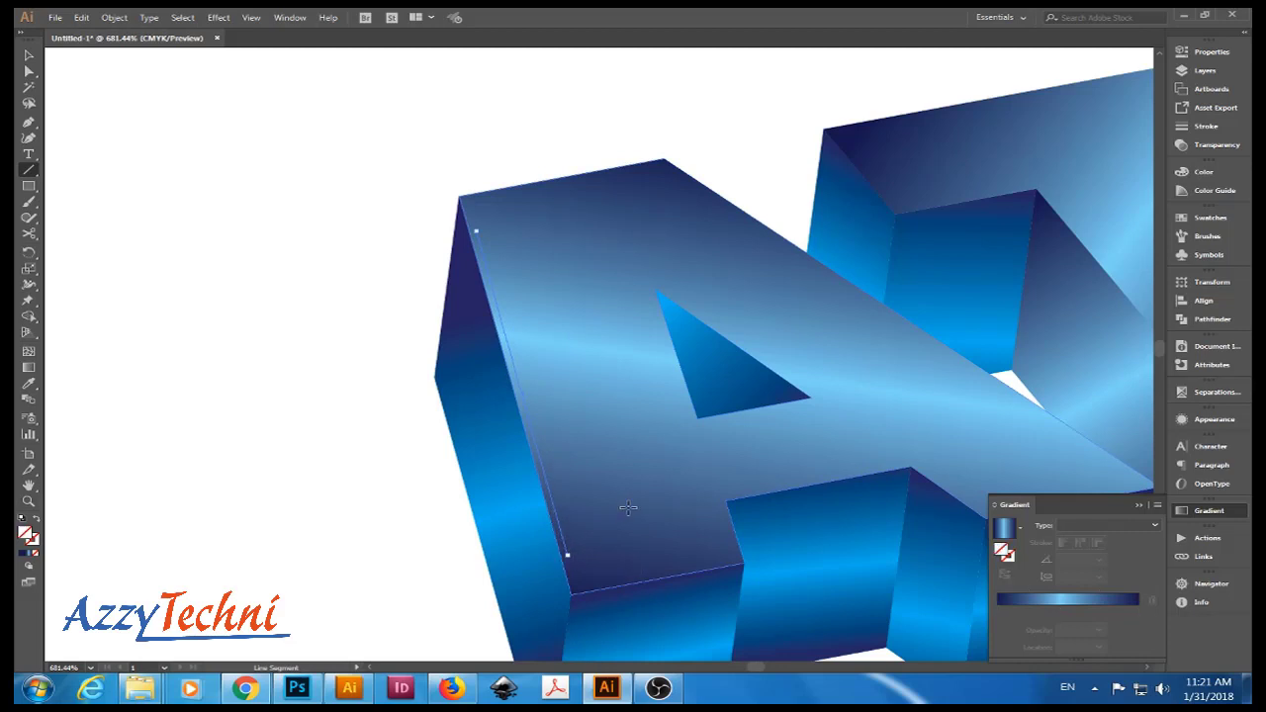
key(v)
Give the edge line a 1 pt stroke with a tapered width profile.
click(1206, 126)
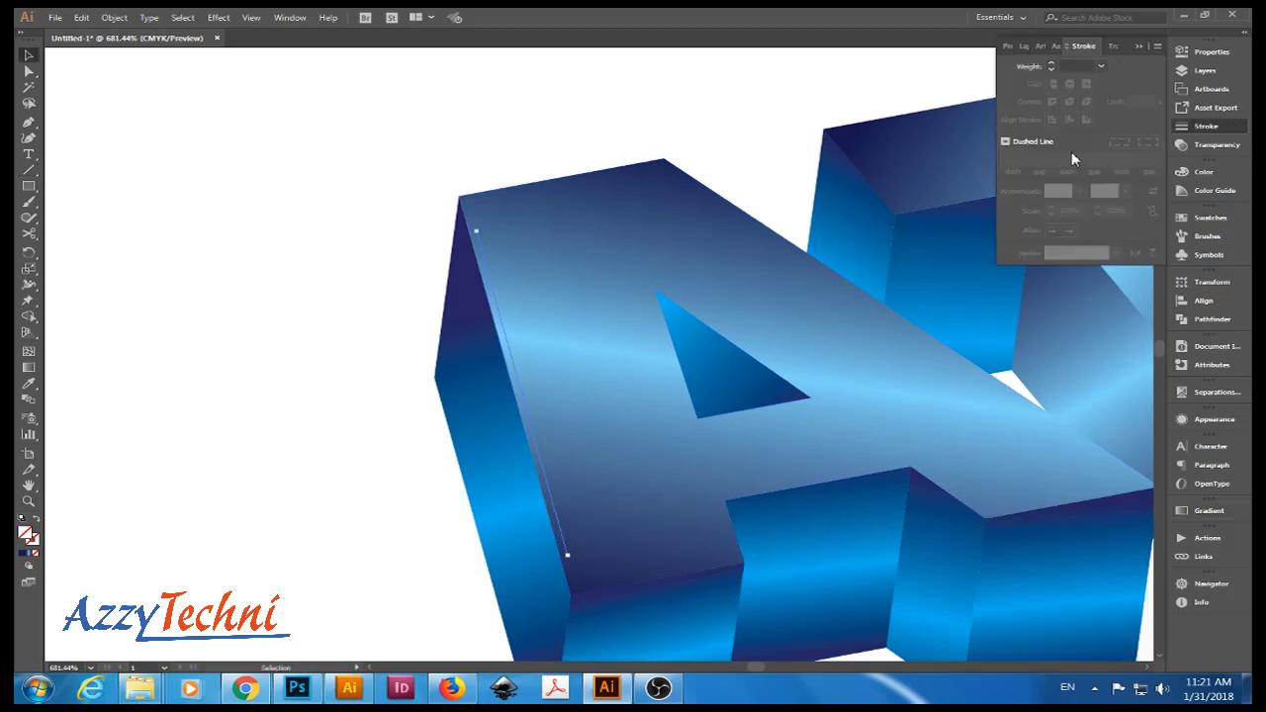
click(1101, 65)
click(1132, 96)
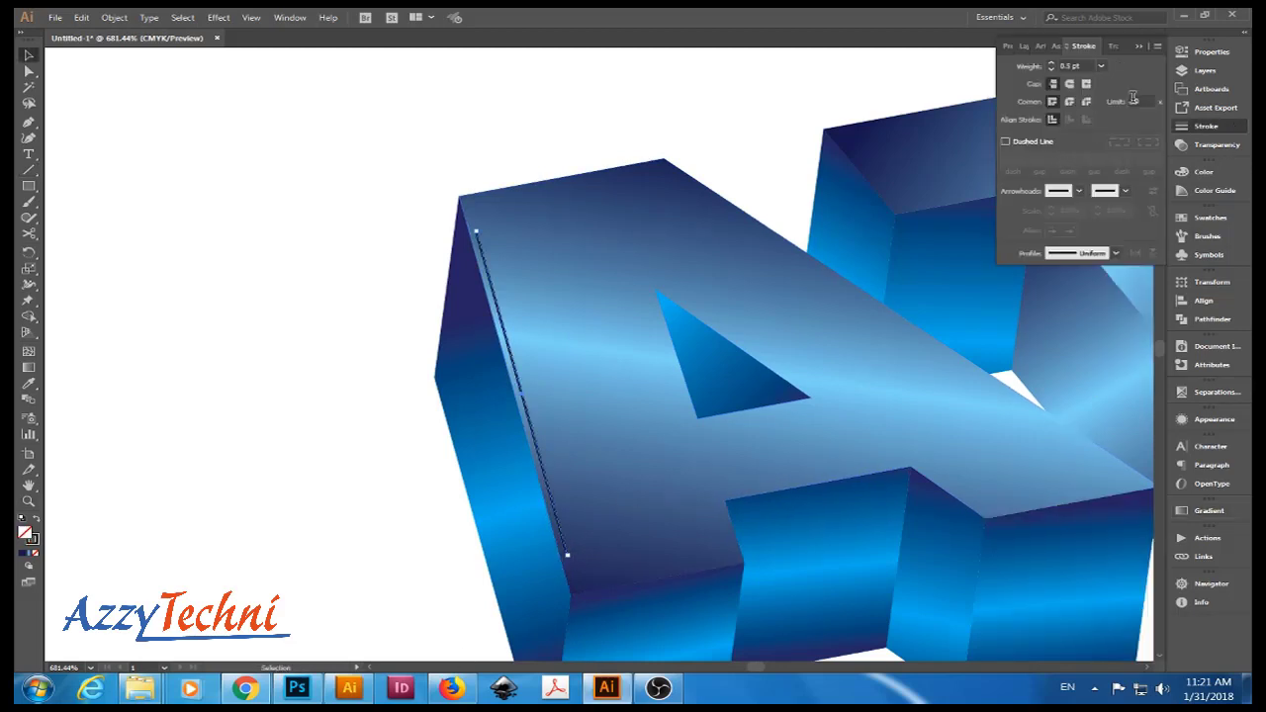
click(1091, 252)
click(1088, 302)
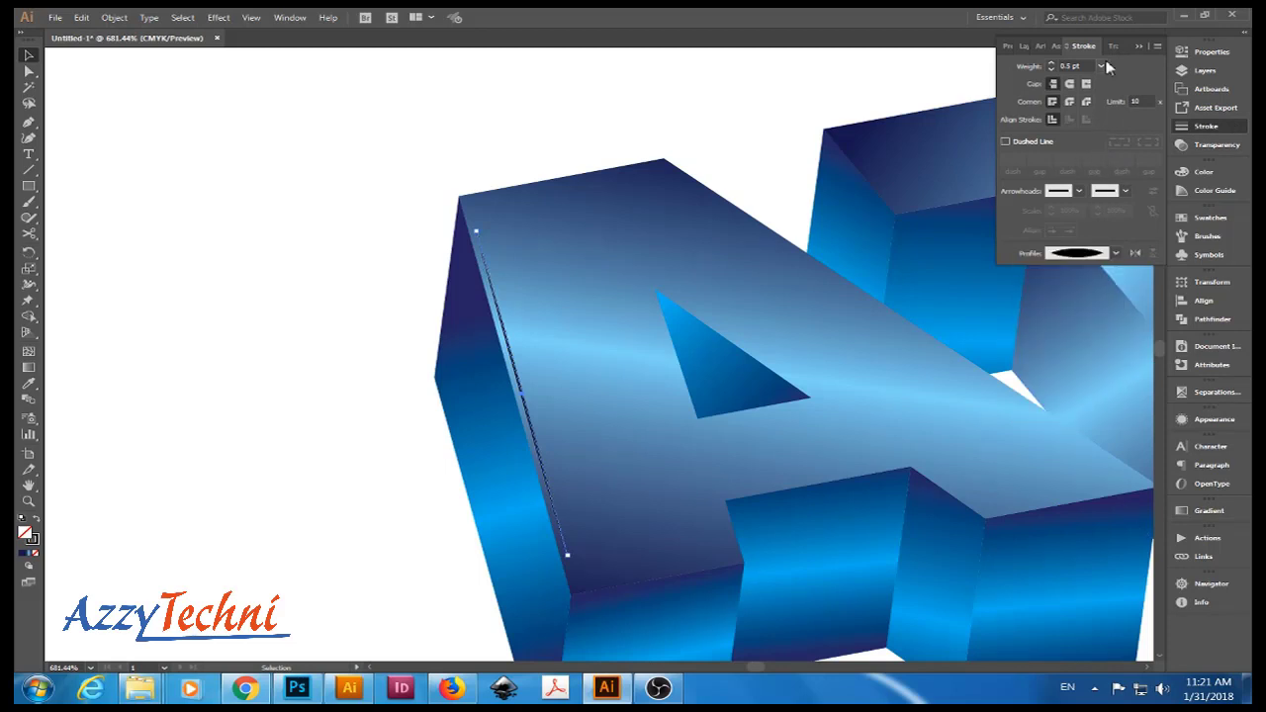
click(1101, 65)
click(1131, 127)
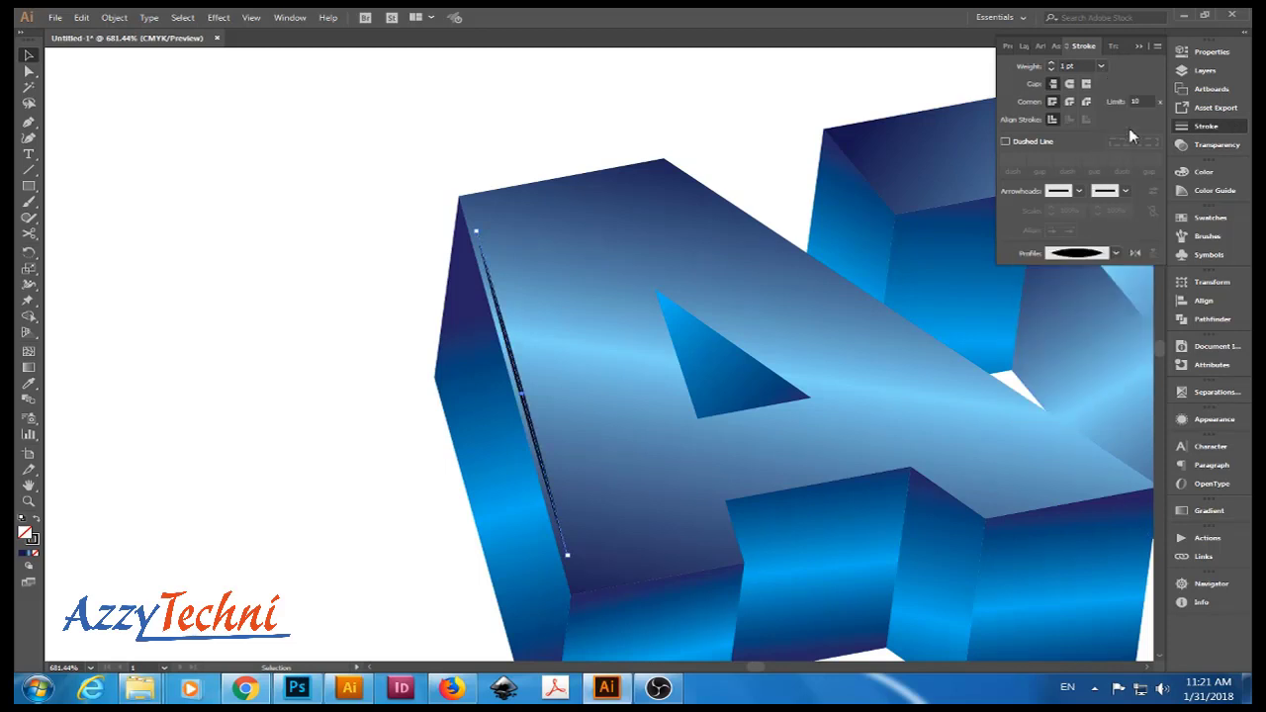
Rotate and adjust the edge line so it sits along the A's edge.
click(555, 507)
click(409, 525)
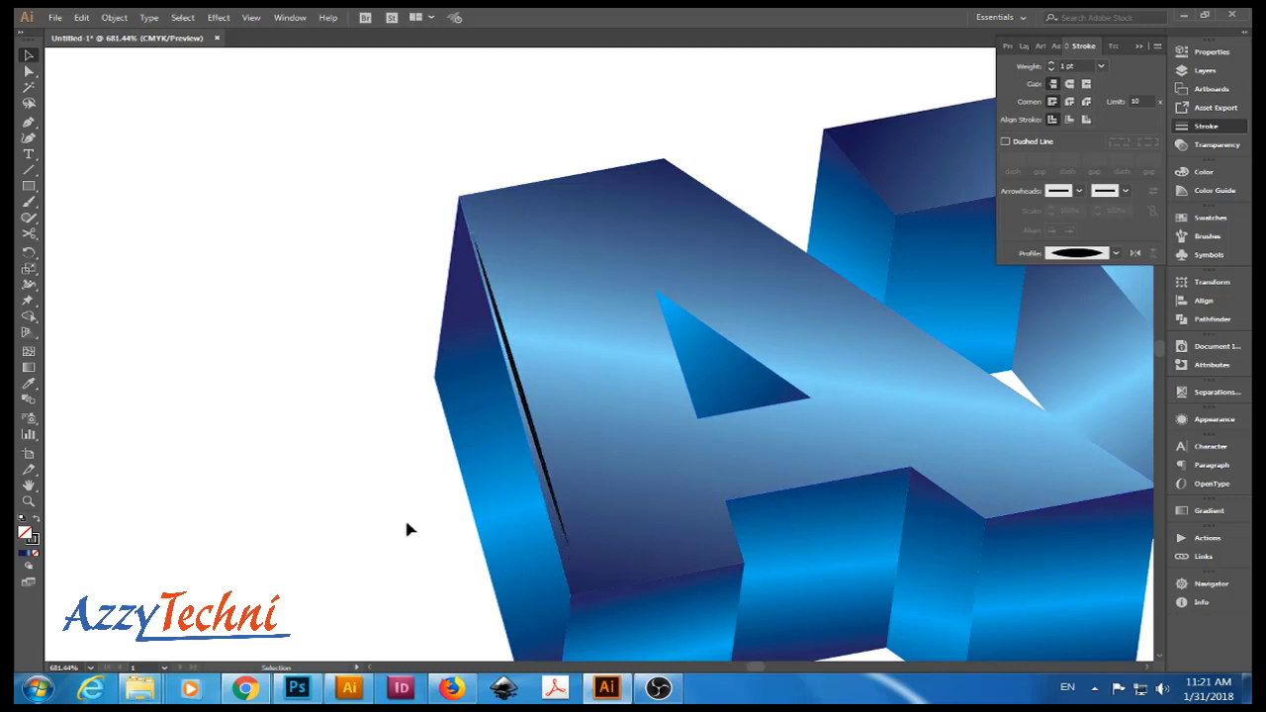
scroll(409, 525, right, 3)
click(406, 427)
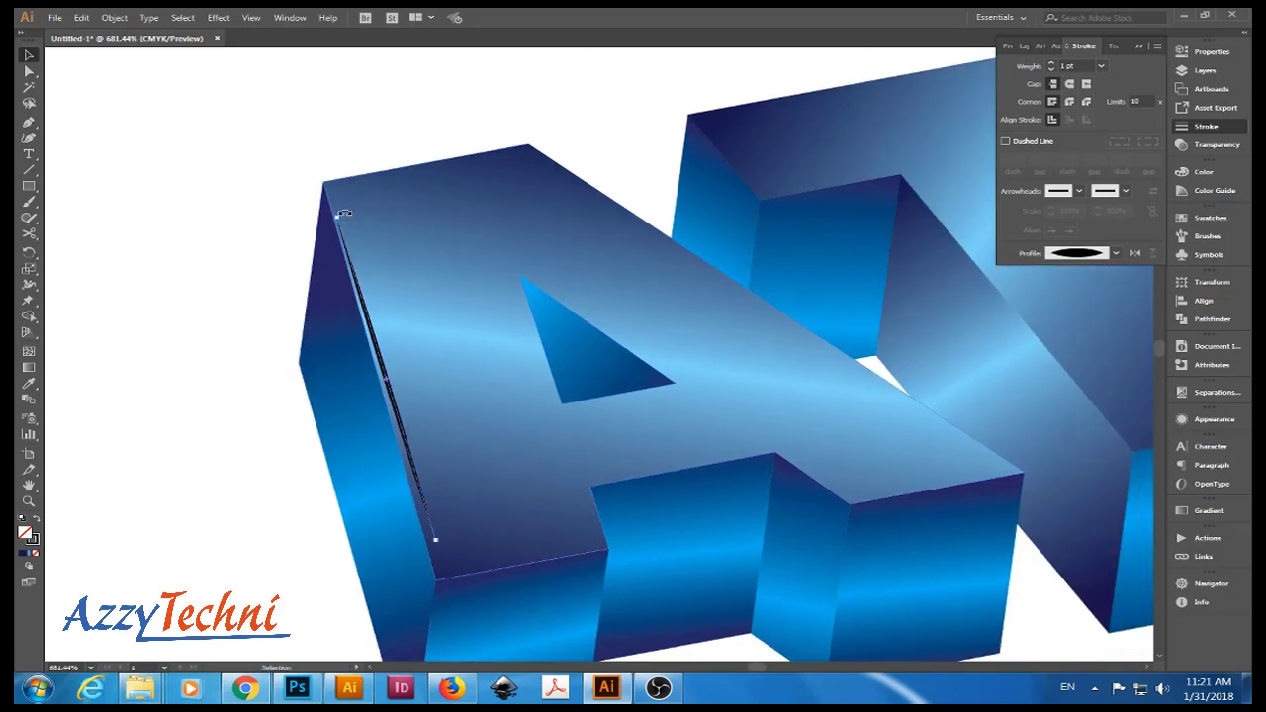
drag(343, 212, 348, 211)
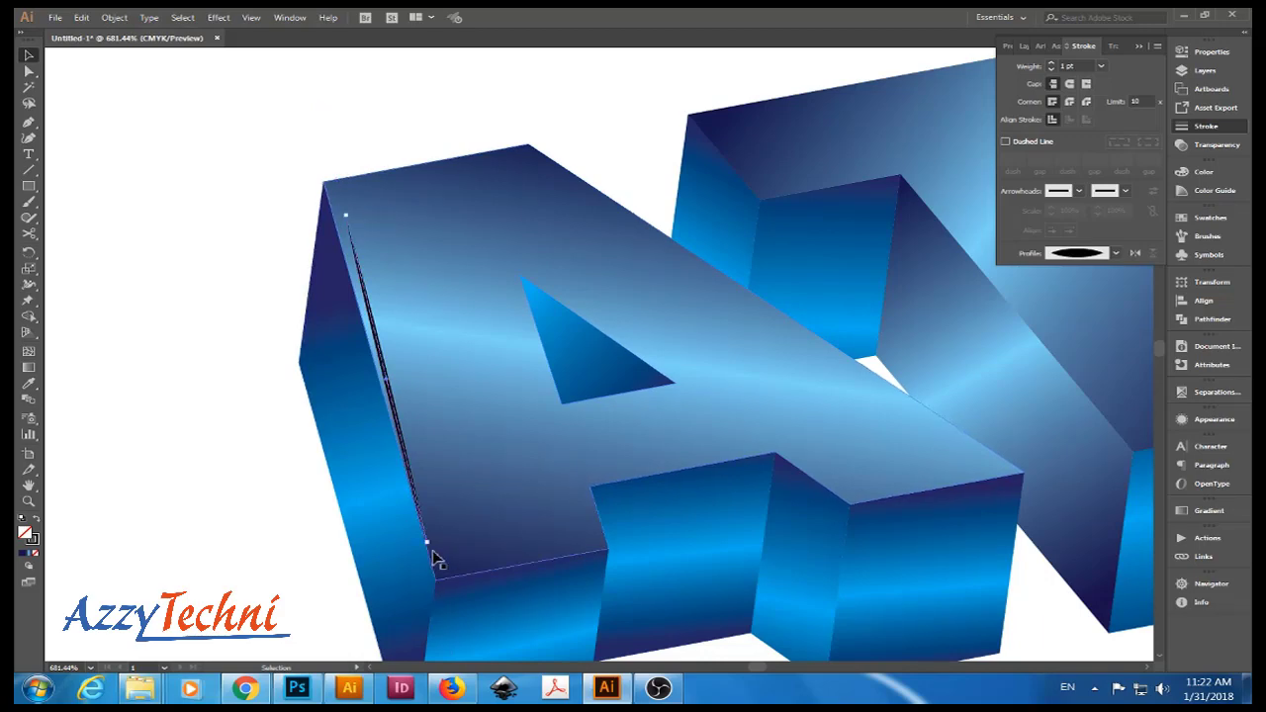
drag(427, 544, 445, 561)
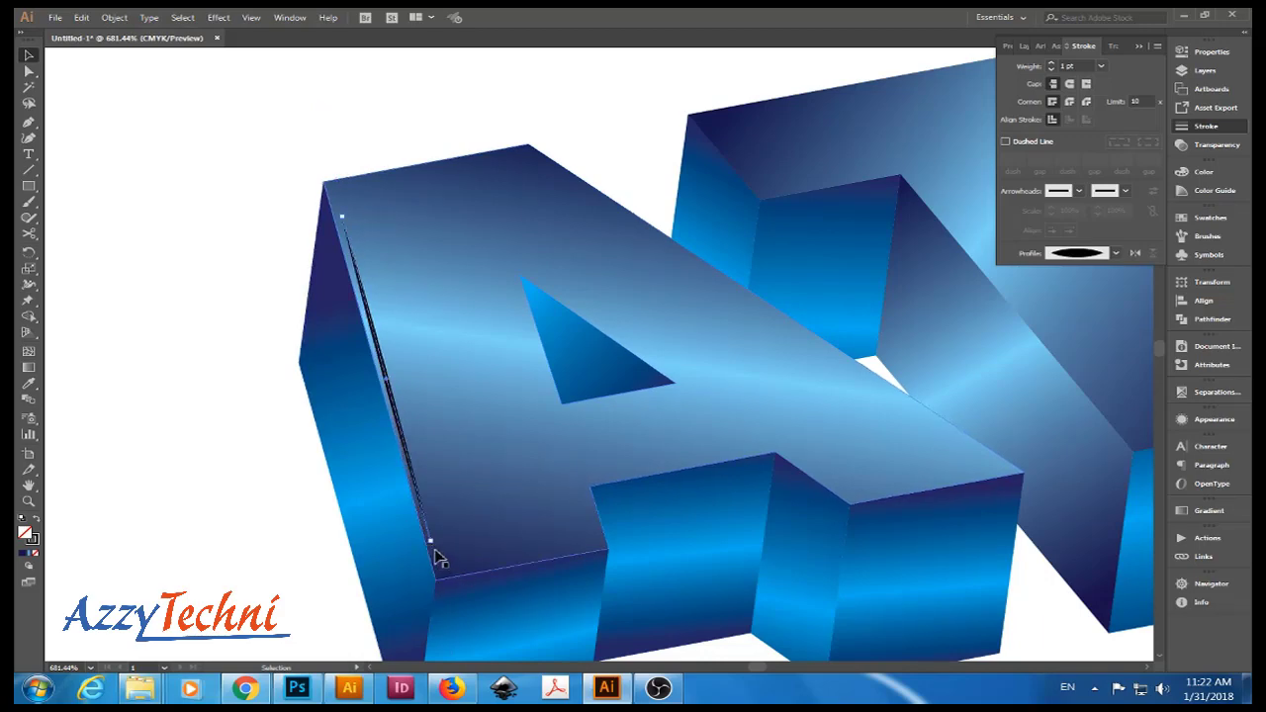
Give the thin line along the A's left edge a white stroke.
click(1209, 217)
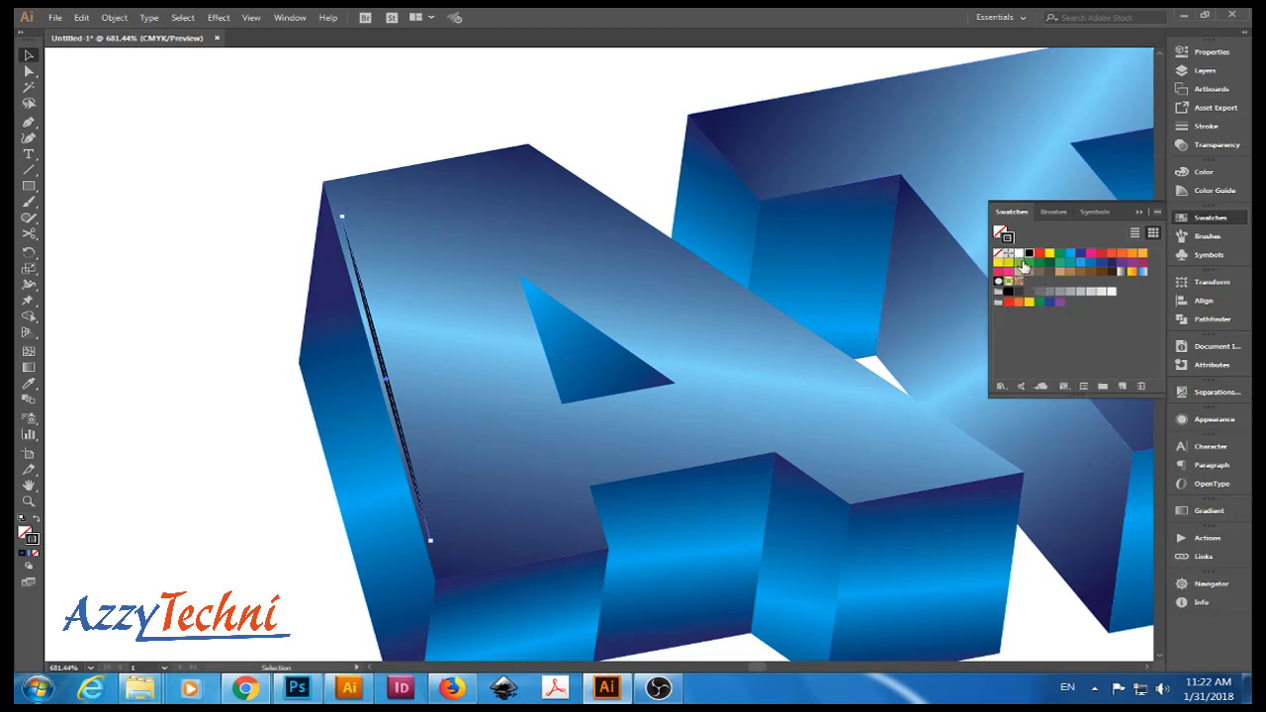
click(1018, 253)
scroll(257, 405, down, 1)
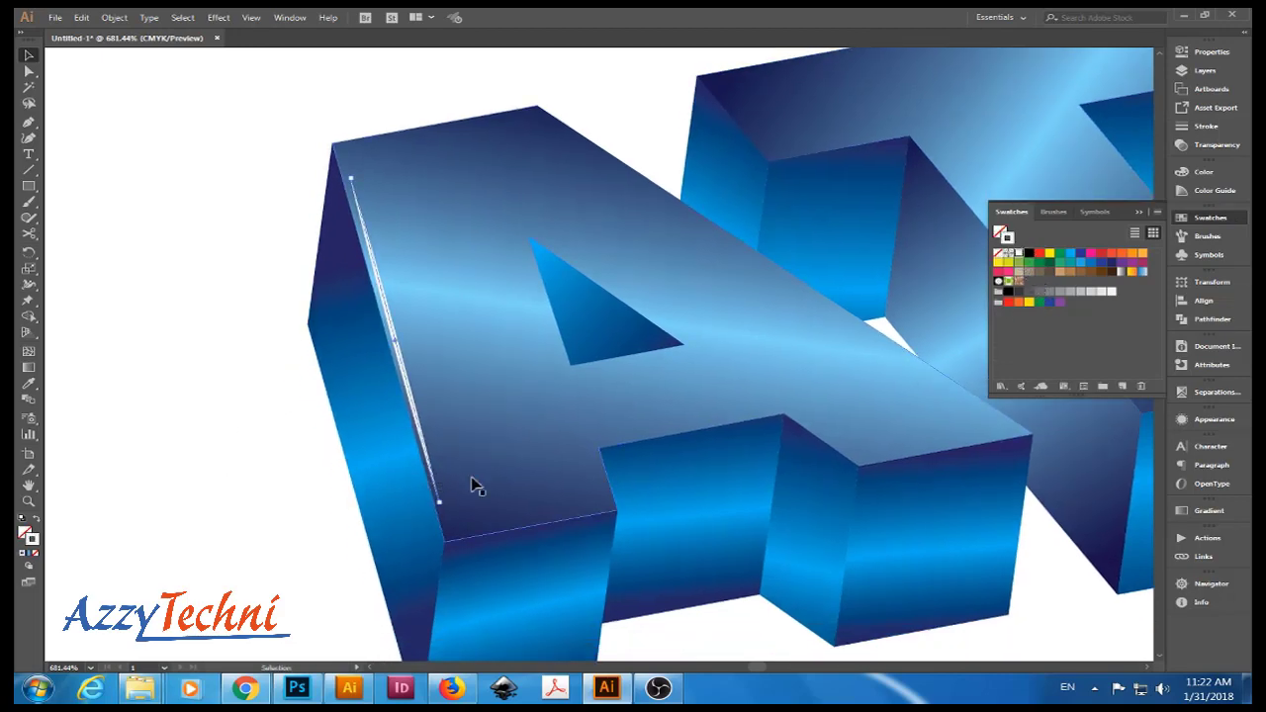
scroll(494, 515, up, 3)
click(335, 433)
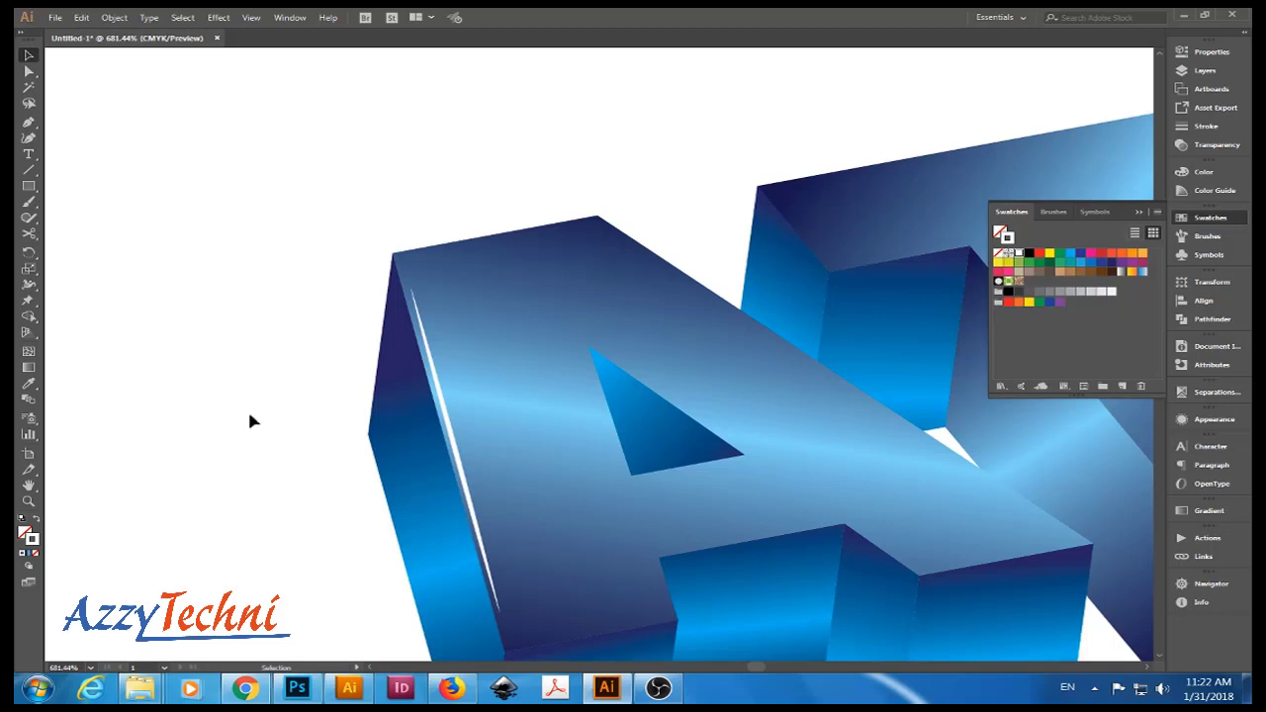
scroll(250, 420, down, 4)
scroll(330, 398, right, 5)
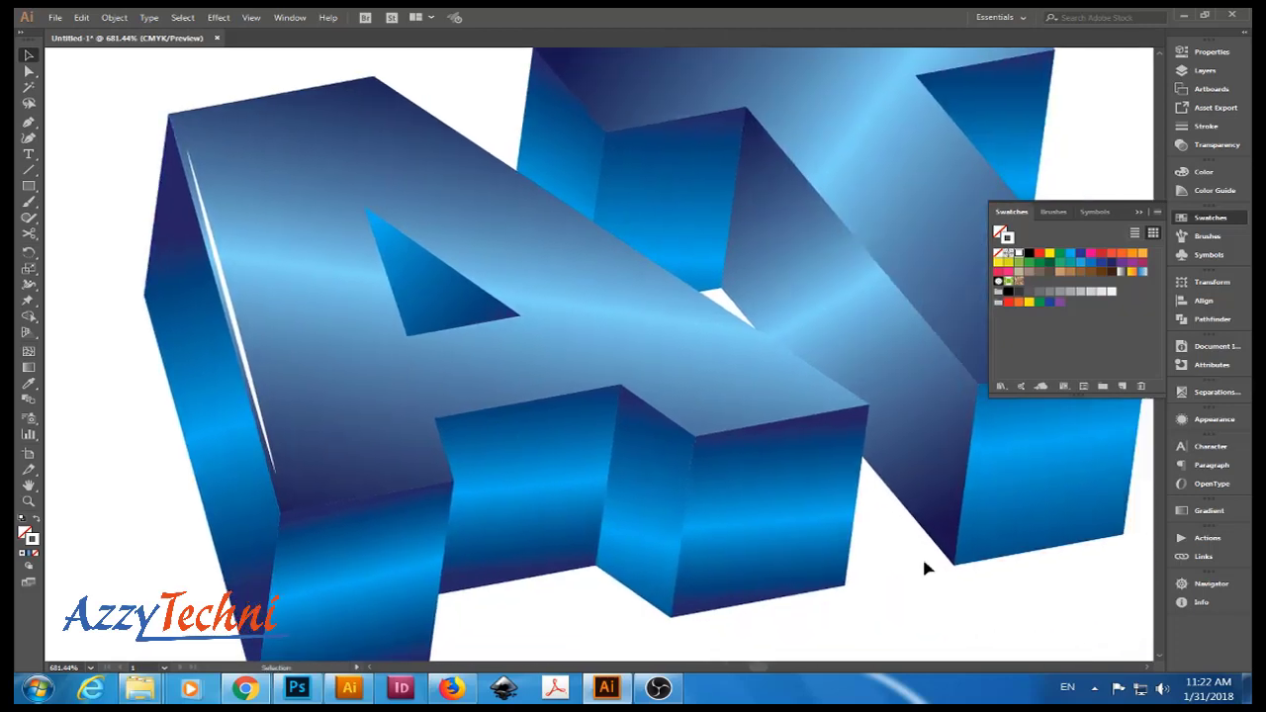
scroll(924, 563, up, 1)
scroll(924, 564, left, 1)
Set the white edge line's opacity to 100% in the Transparency panel.
click(257, 362)
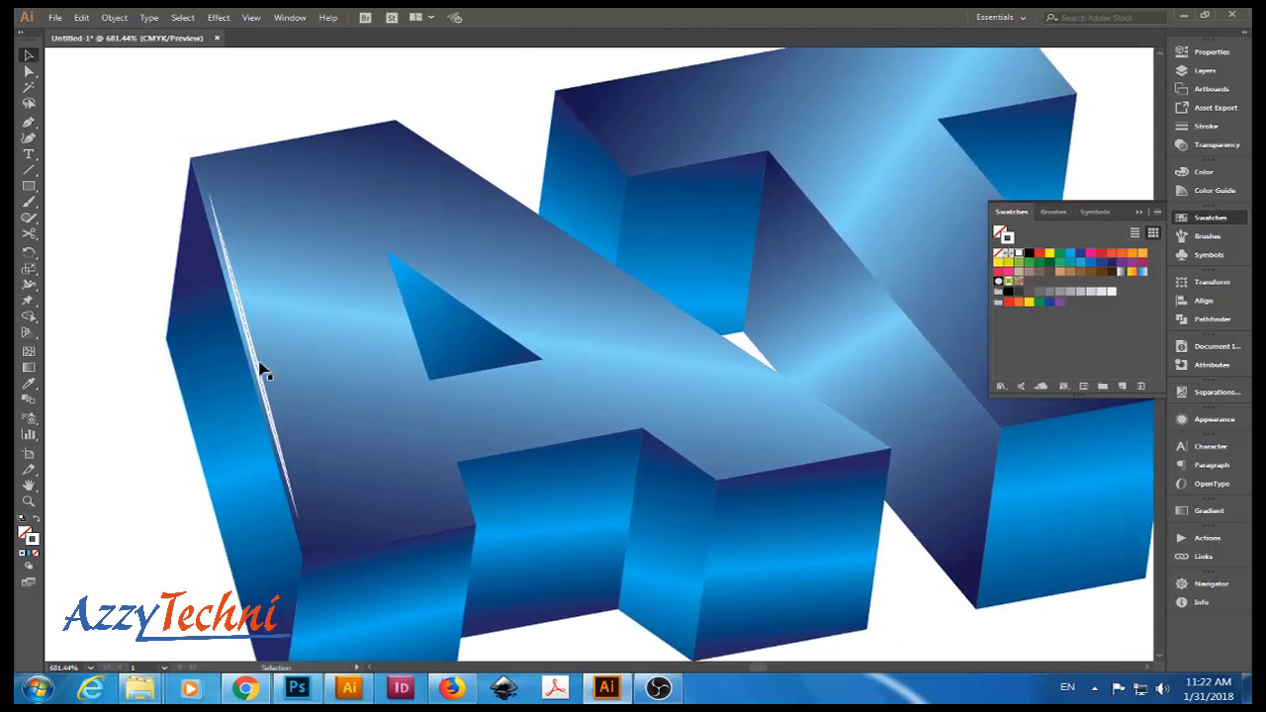
click(1217, 144)
click(1145, 65)
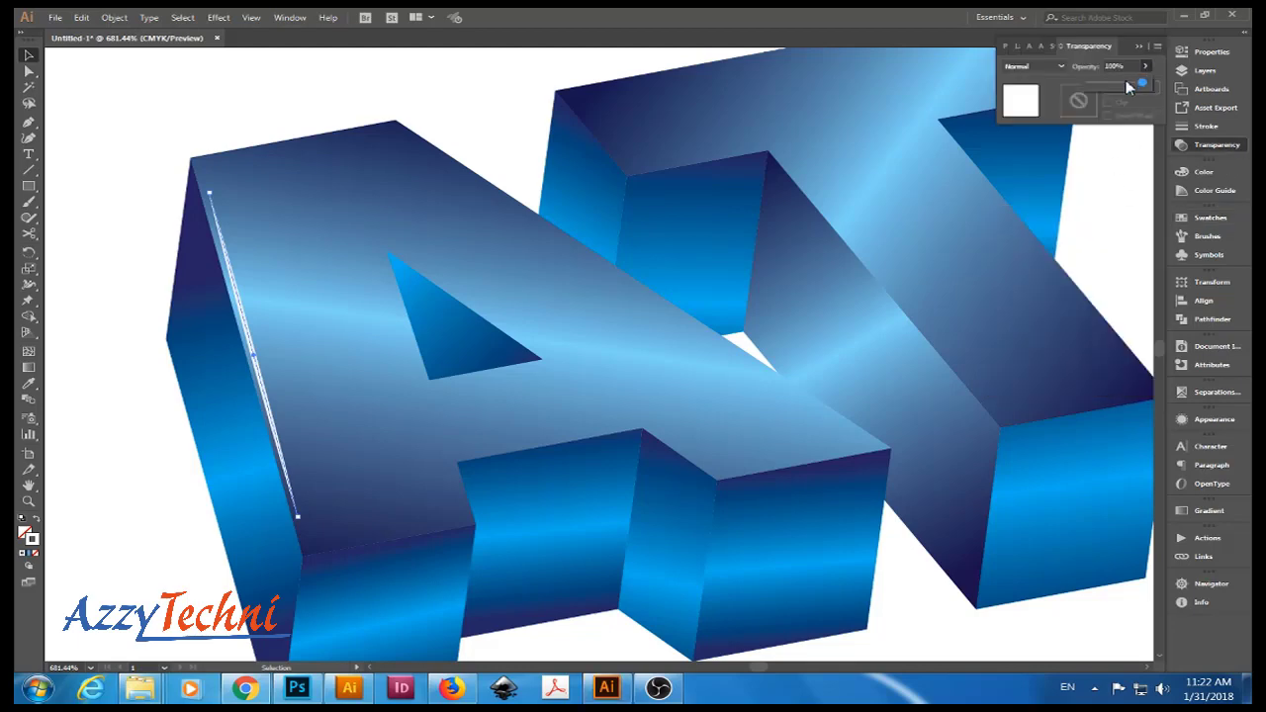
click(134, 216)
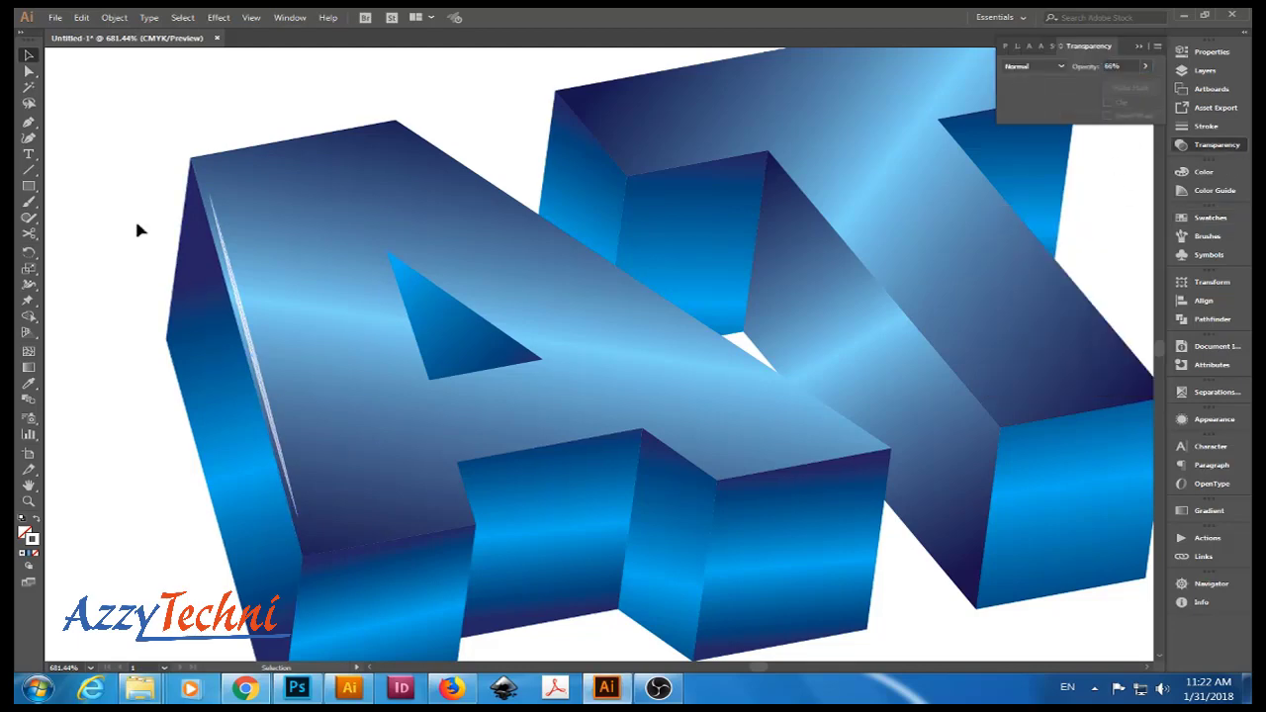
click(243, 312)
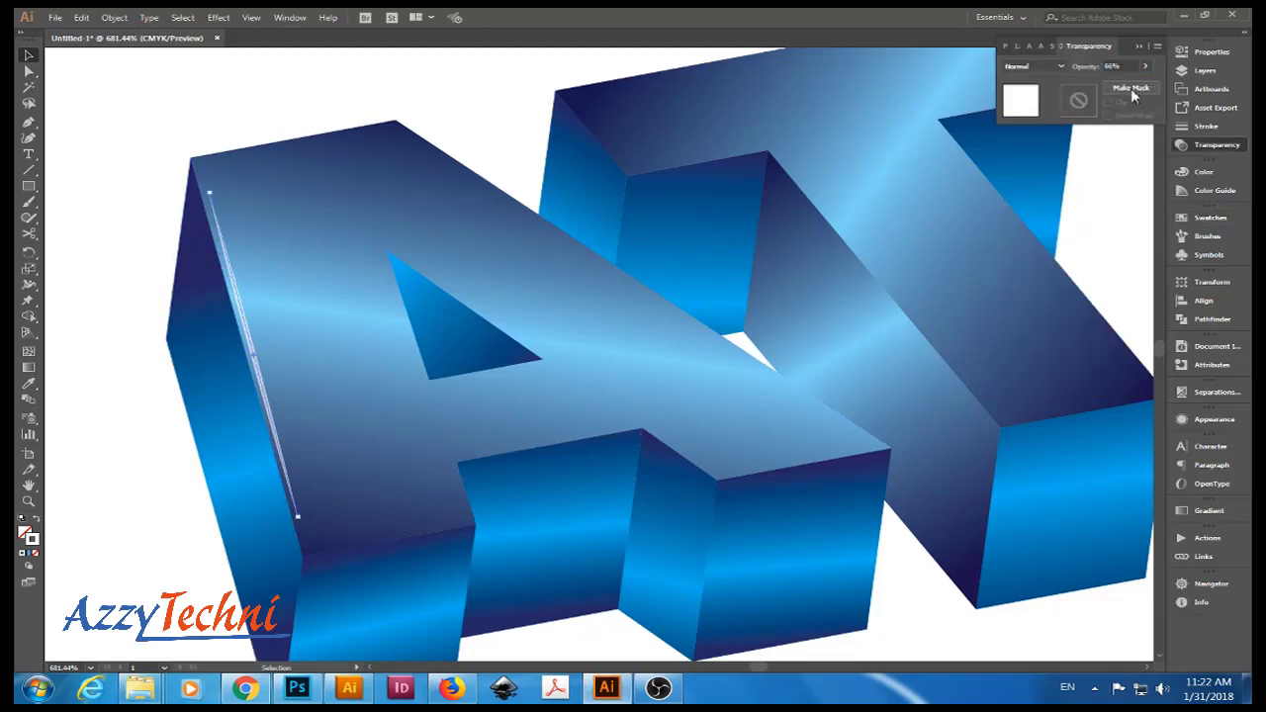
text(100)
key(Return)
Try Multiply, Hard Light and Exclusion on the line, then settle on Normal at 50% opacity.
click(1039, 67)
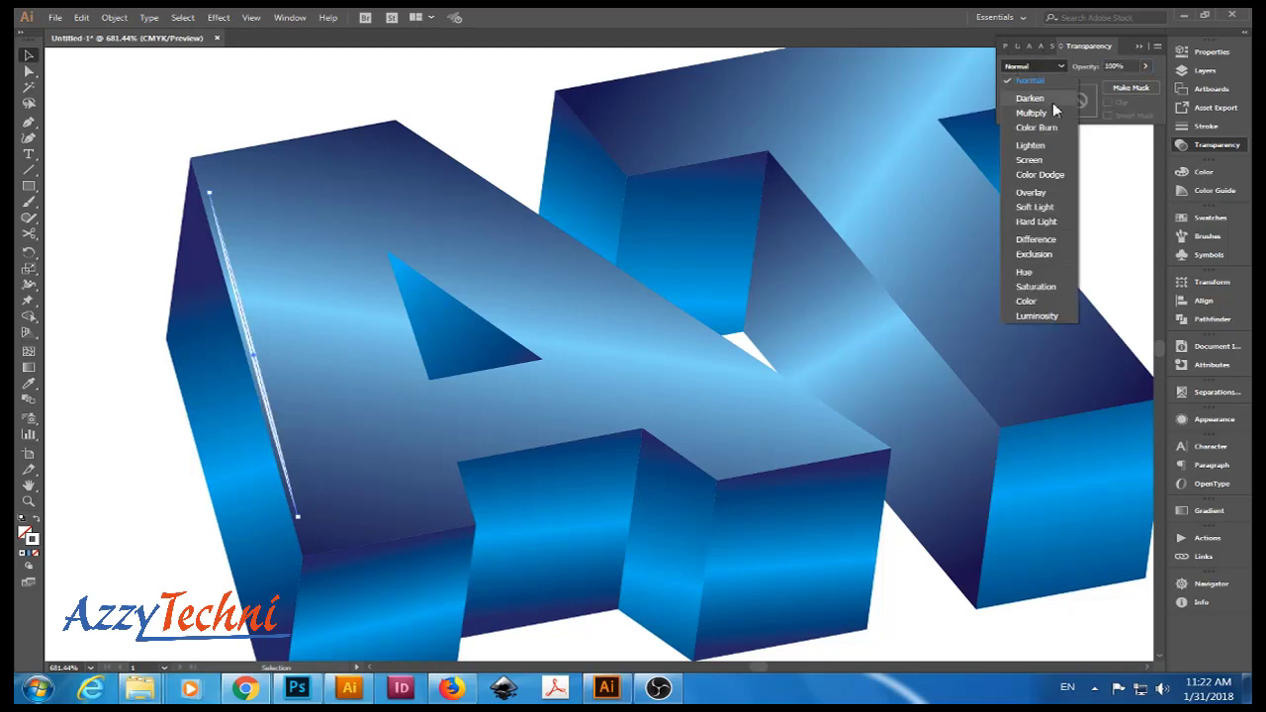
click(1051, 114)
click(1062, 66)
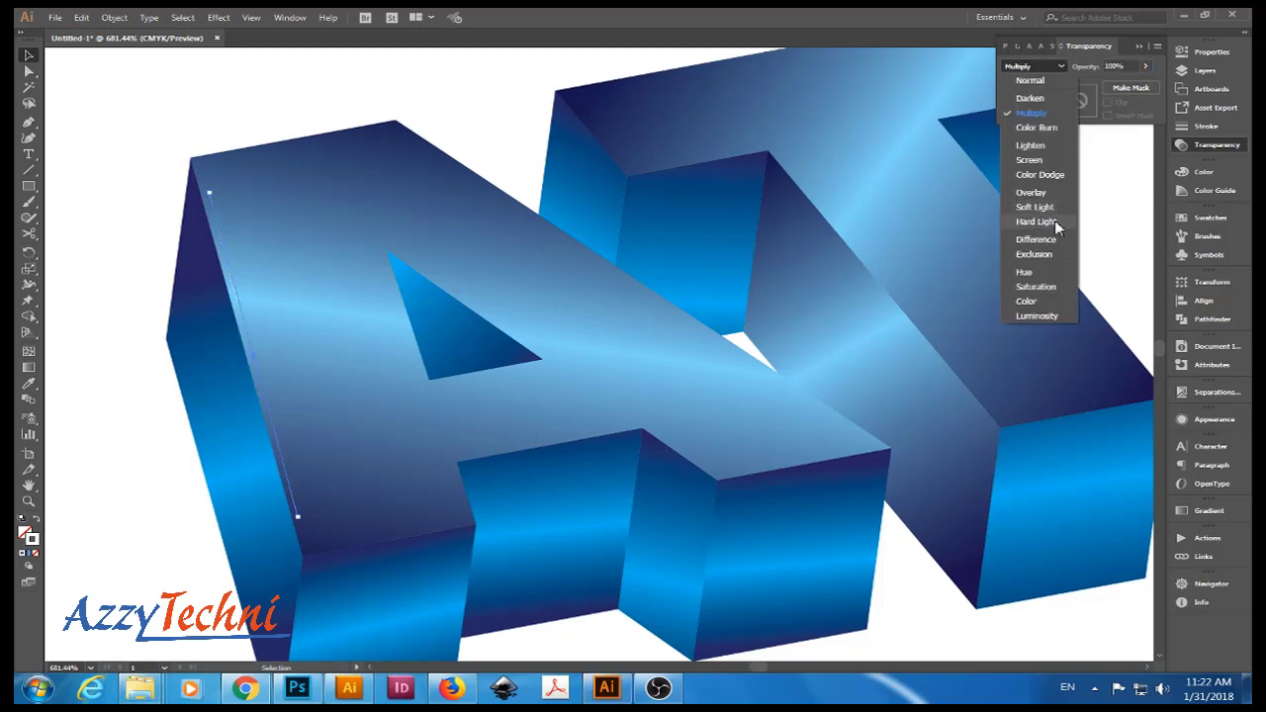
click(1056, 221)
click(1061, 67)
click(1033, 254)
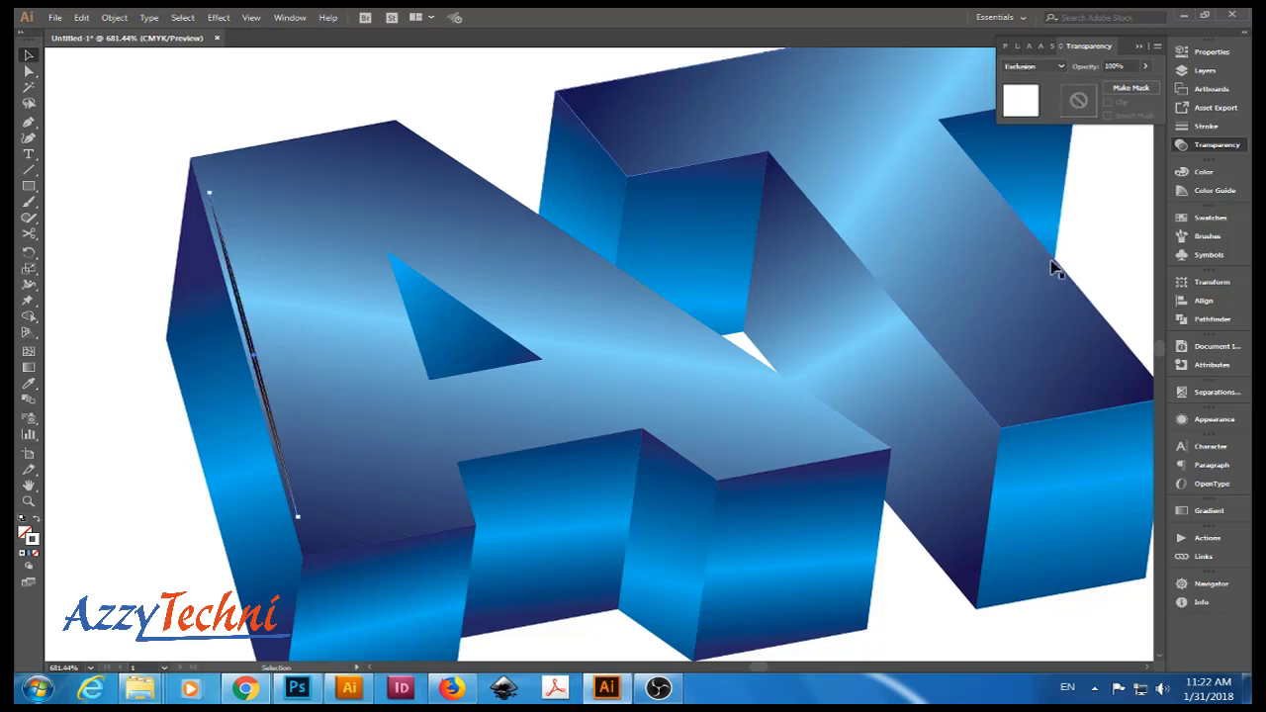
click(1058, 66)
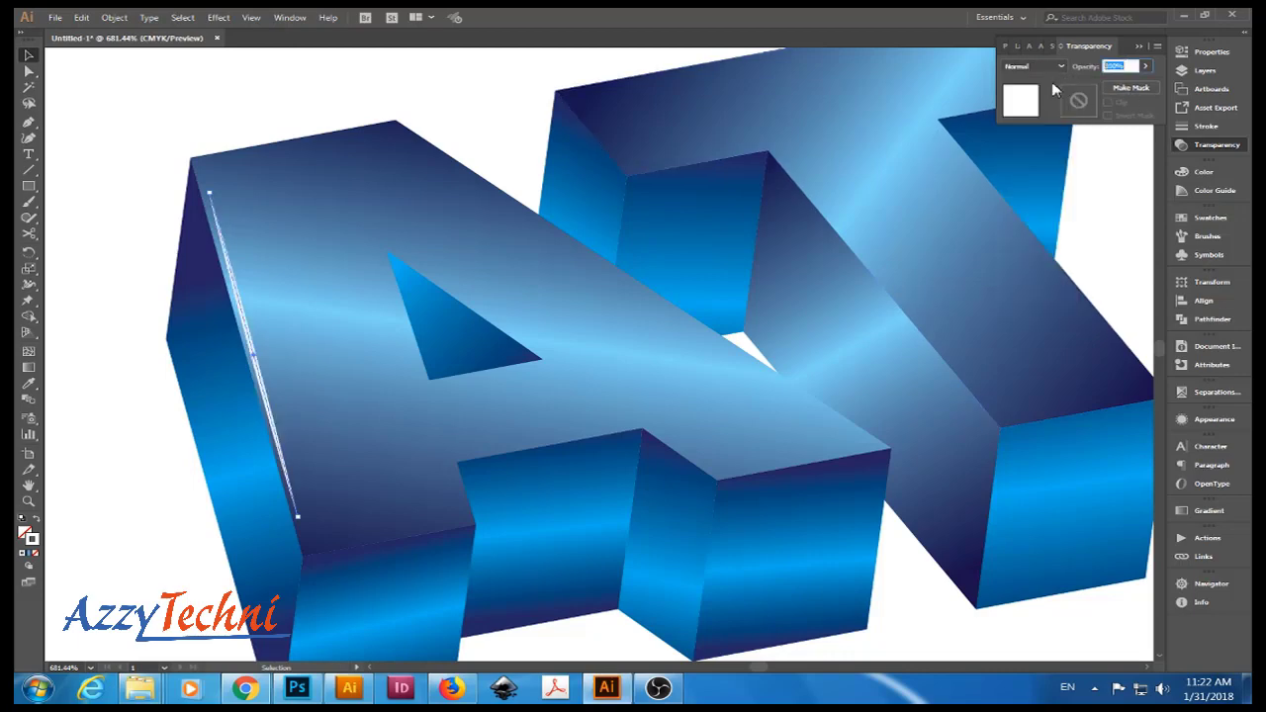
text(50)
key(Return)
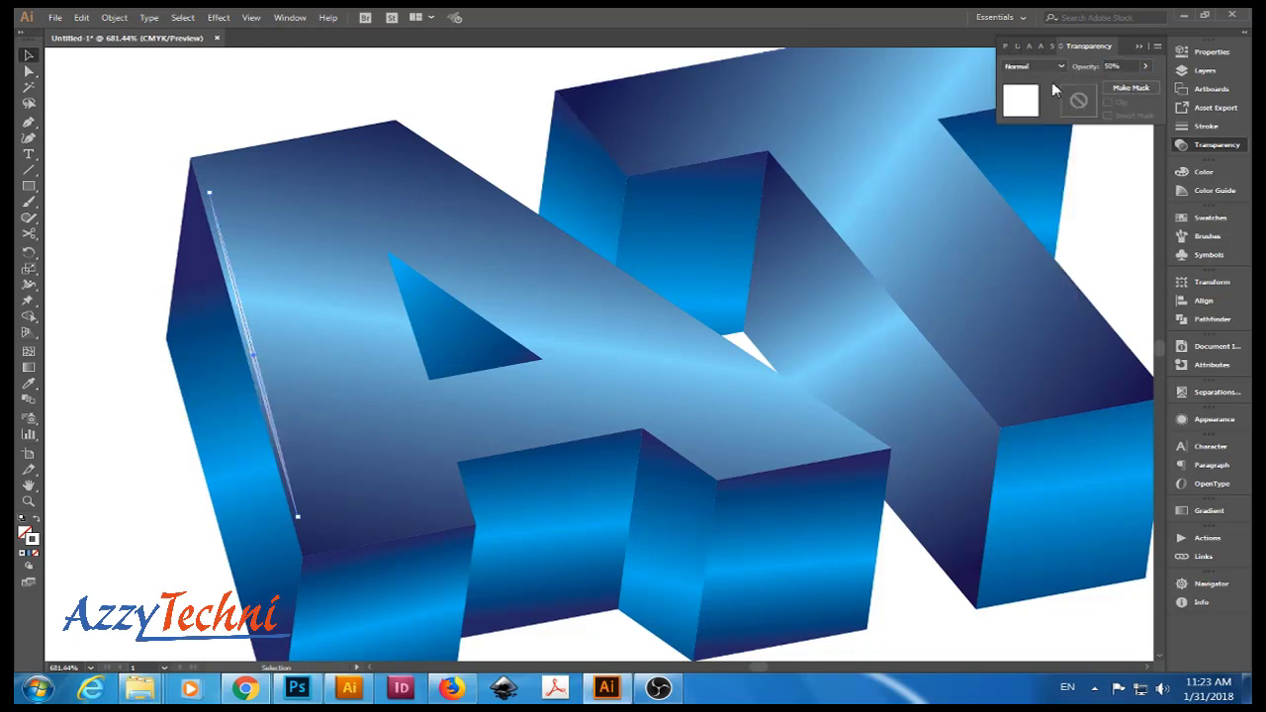
click(100, 289)
drag(100, 288, 127, 332)
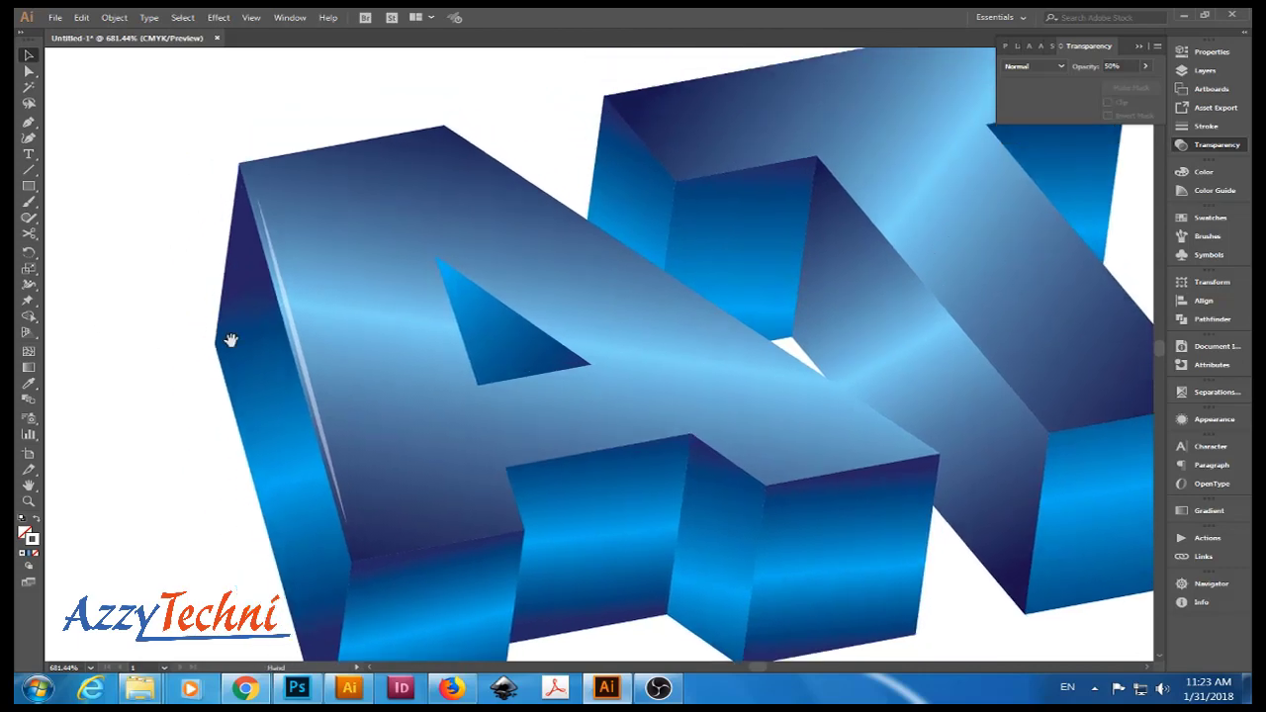
Draw a tapered highlight line along the A's upper diagonal edge, matching the left highlight.
drag(388, 287, 286, 297)
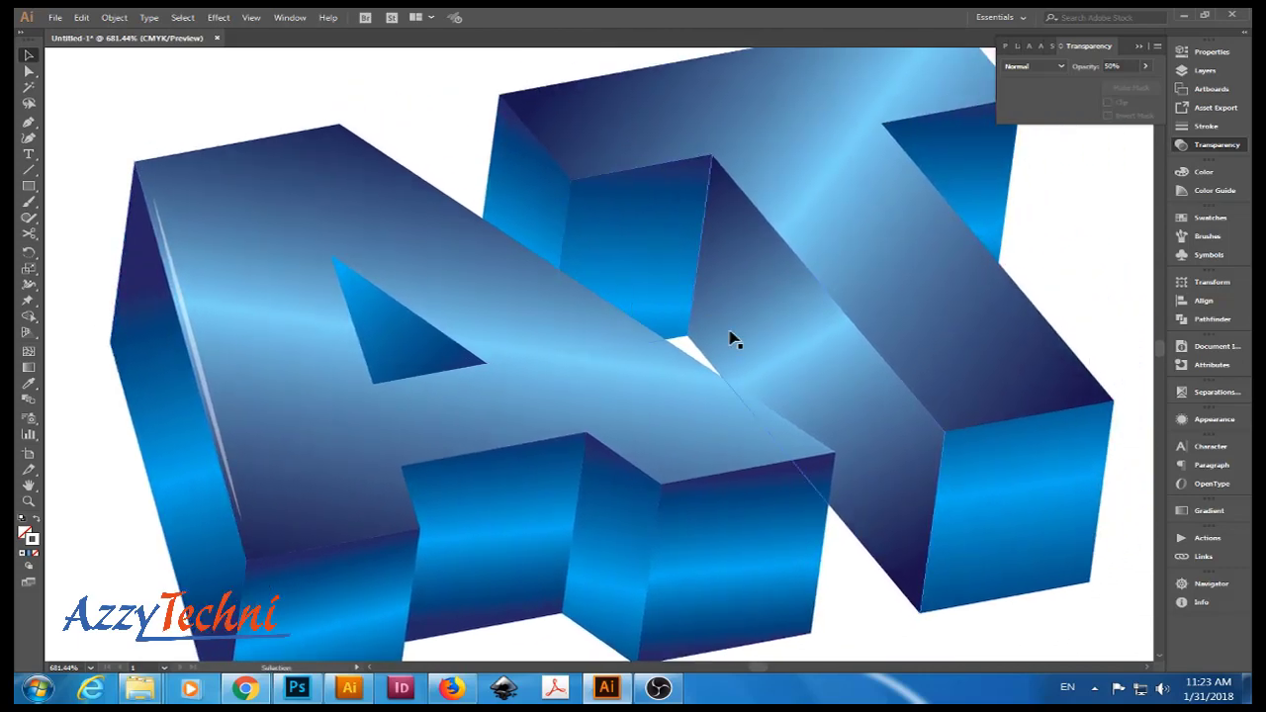
key(backslash)
mouse_move(447, 203)
mouse_down()
mouse_move(770, 437)
mouse_move(786, 430)
mouse_up()
key(i)
click(204, 347)
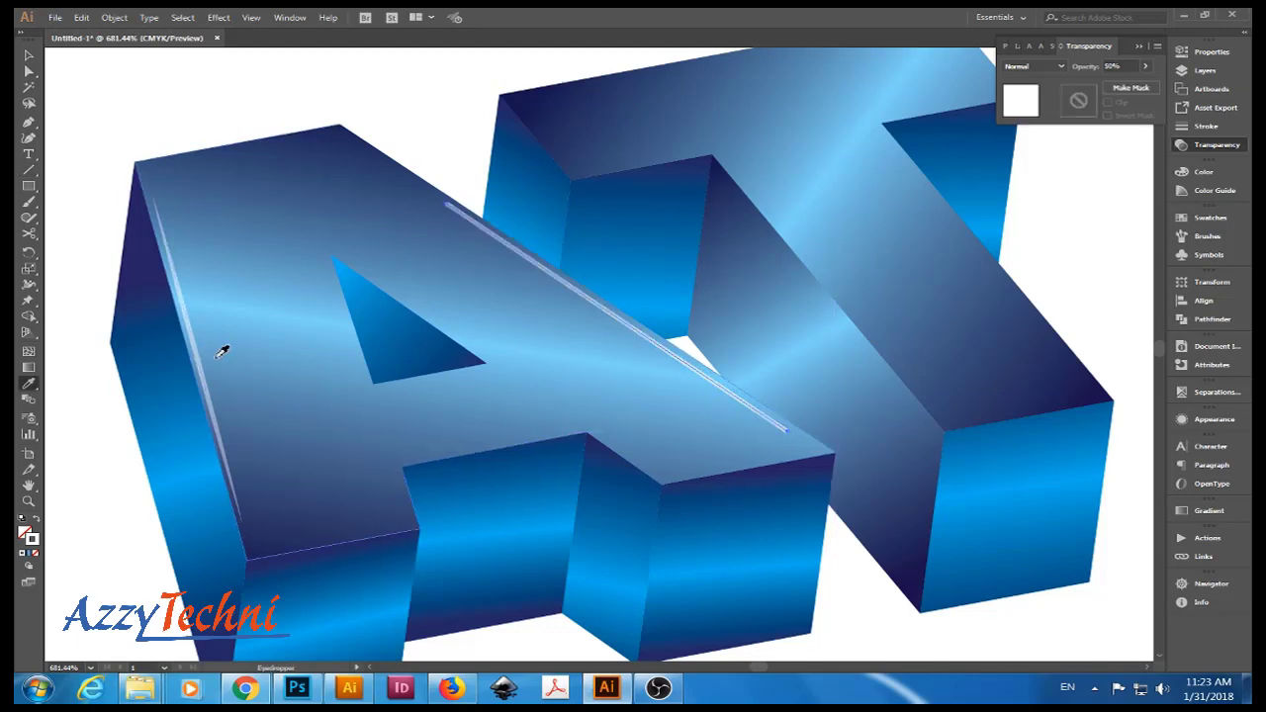
key(v)
click(1206, 127)
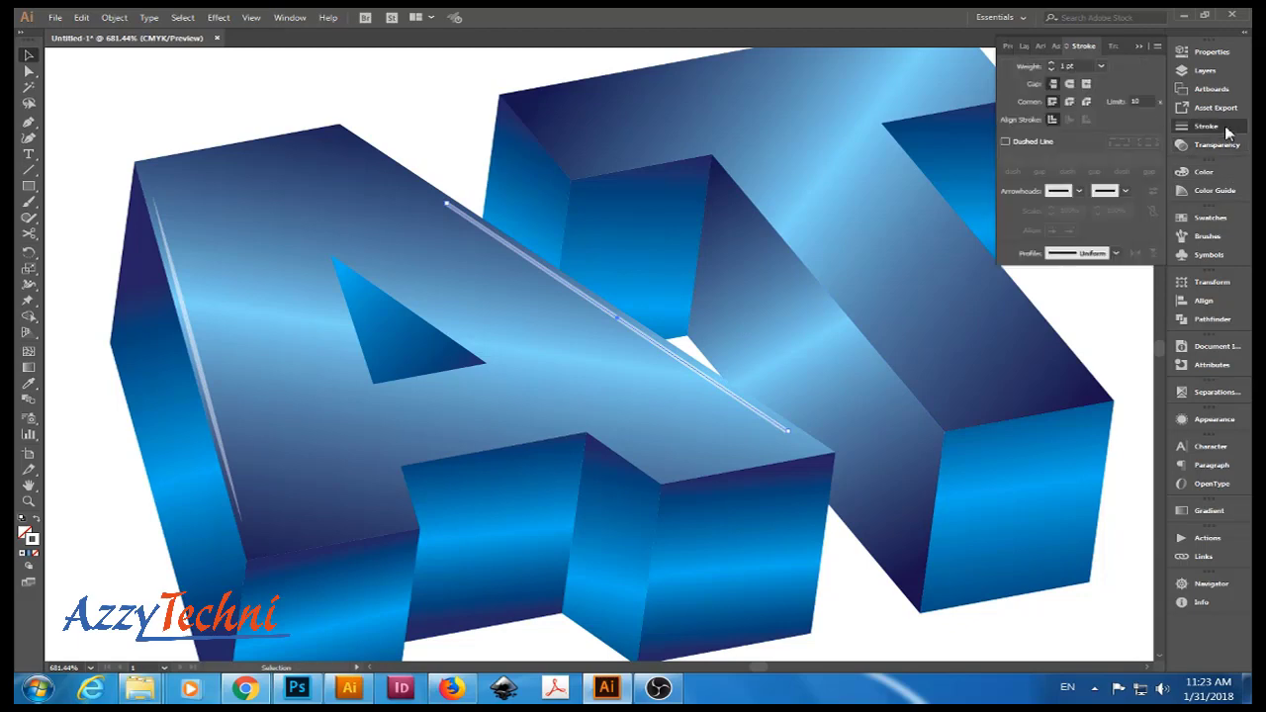
click(1116, 253)
click(1092, 302)
click(1096, 617)
Draw a tapered highlight line along the T's top back edge, copying the highlight's look.
drag(1096, 617, 996, 601)
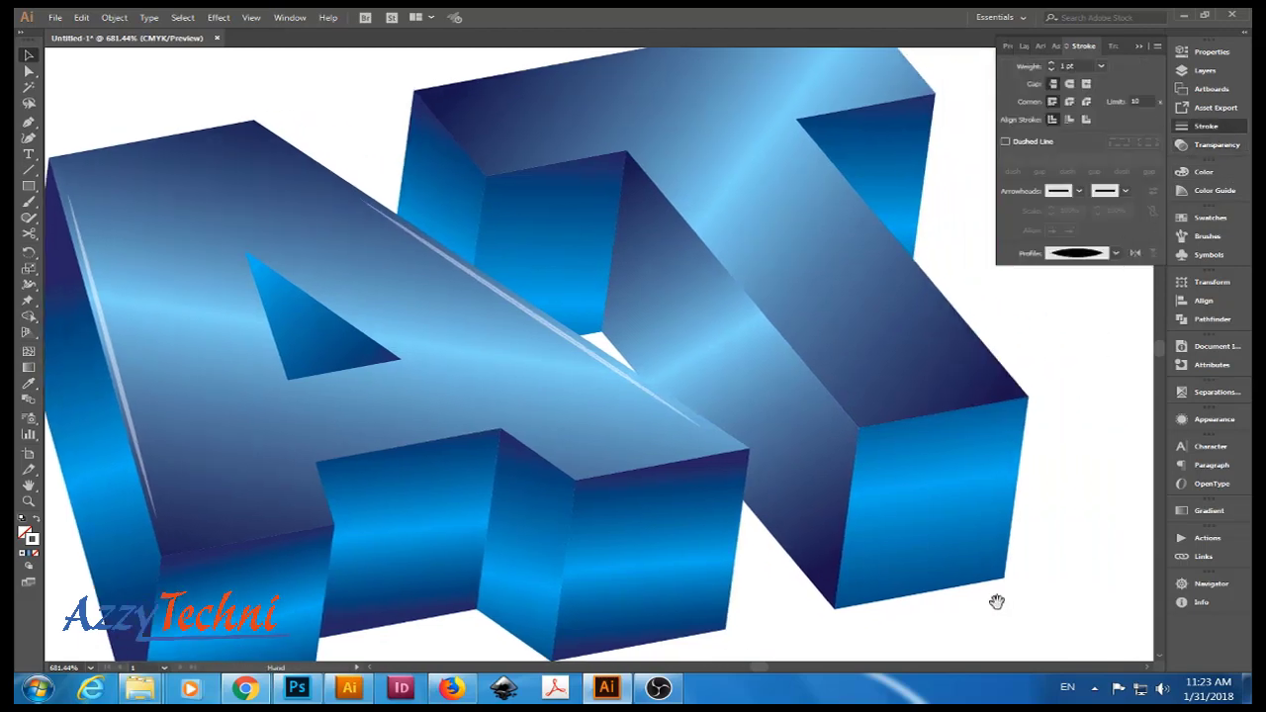
drag(846, 514, 920, 584)
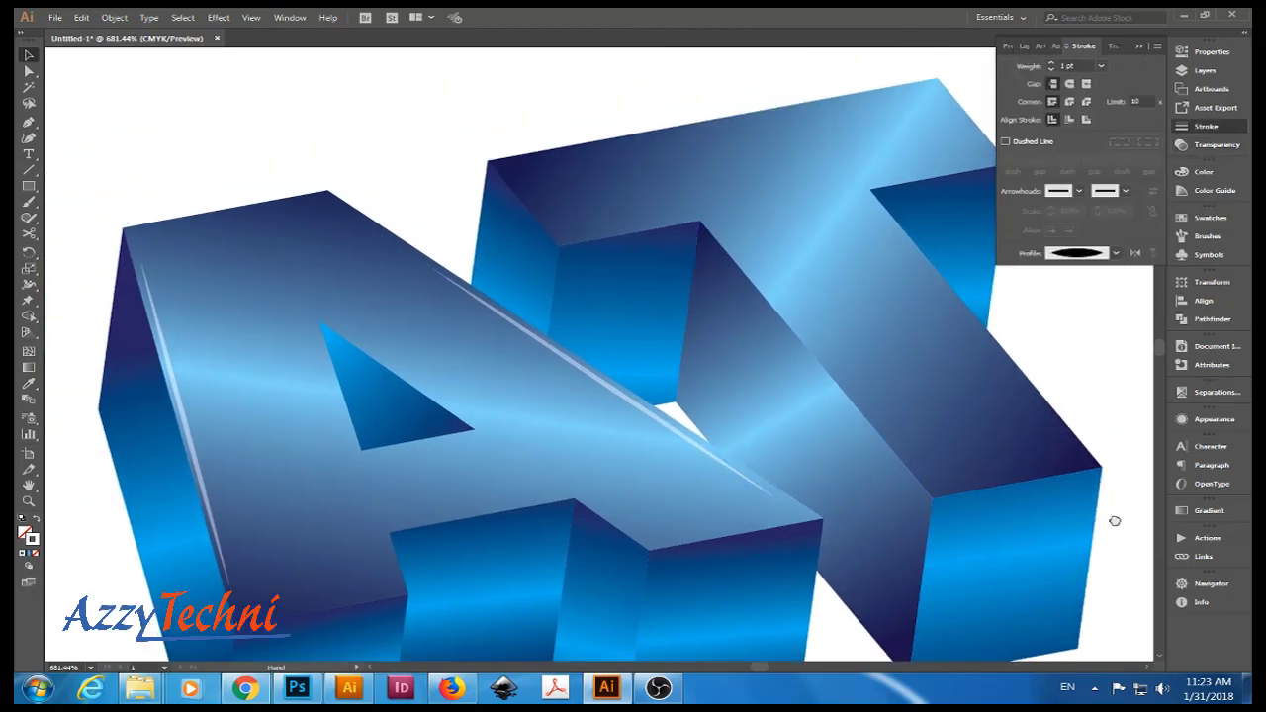
mouse_move(1111, 517)
mouse_down()
mouse_move(1023, 531)
mouse_move(960, 438)
mouse_move(881, 427)
mouse_move(896, 367)
mouse_move(777, 392)
mouse_move(755, 431)
mouse_up()
key(backslash)
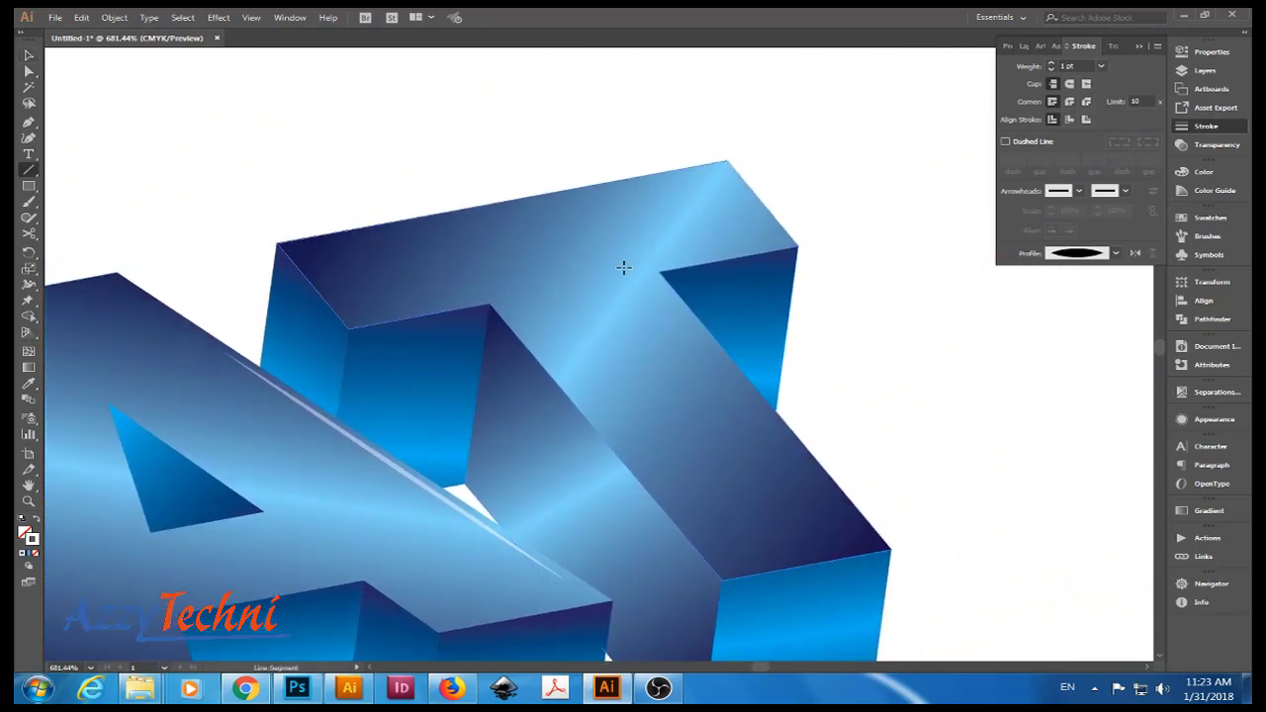
mouse_move(279, 241)
mouse_down()
mouse_move(693, 181)
mouse_move(717, 166)
mouse_up()
click(1106, 251)
click(1068, 295)
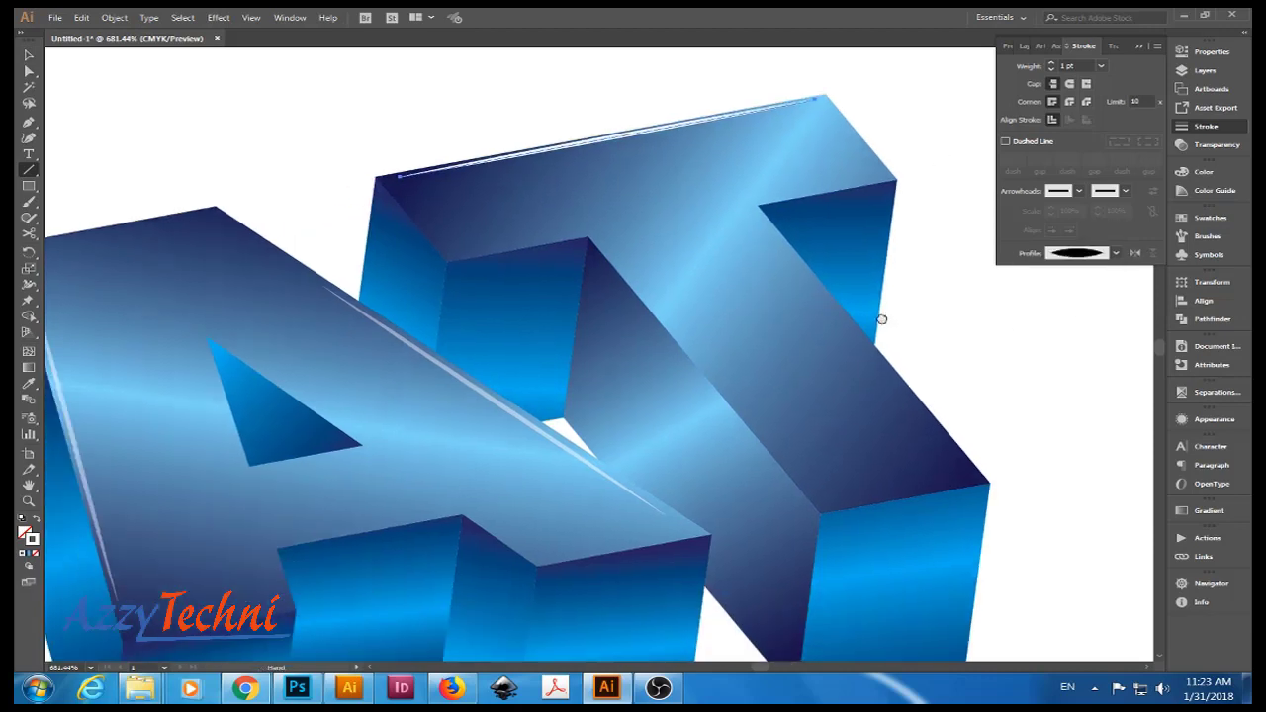
key(i)
click(527, 413)
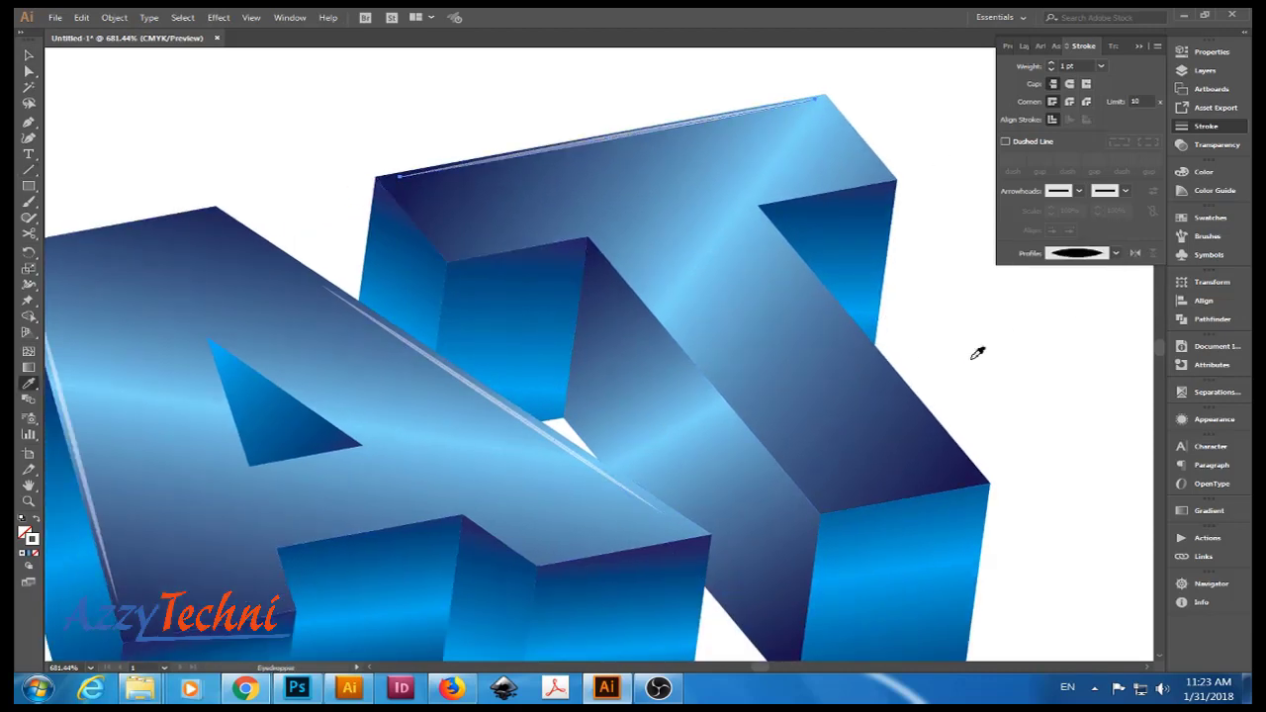
key(v)
drag(1040, 366, 1031, 311)
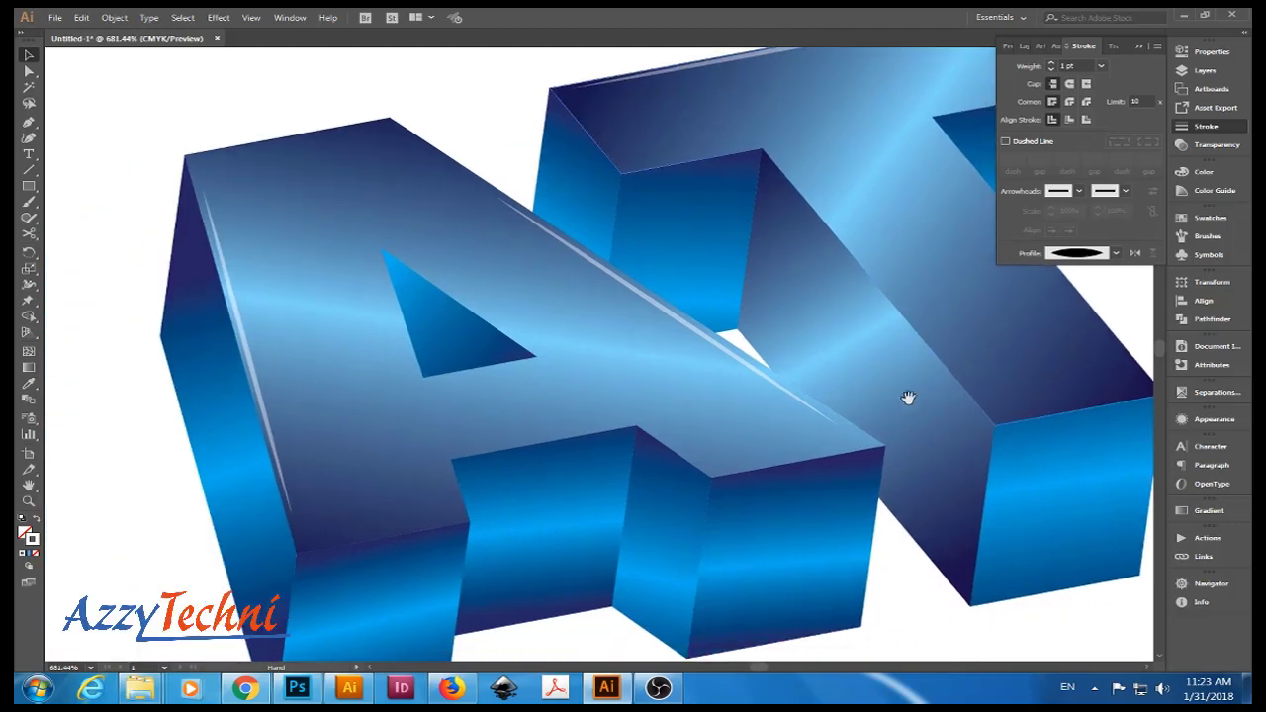
drag(907, 395, 622, 419)
key(backslash)
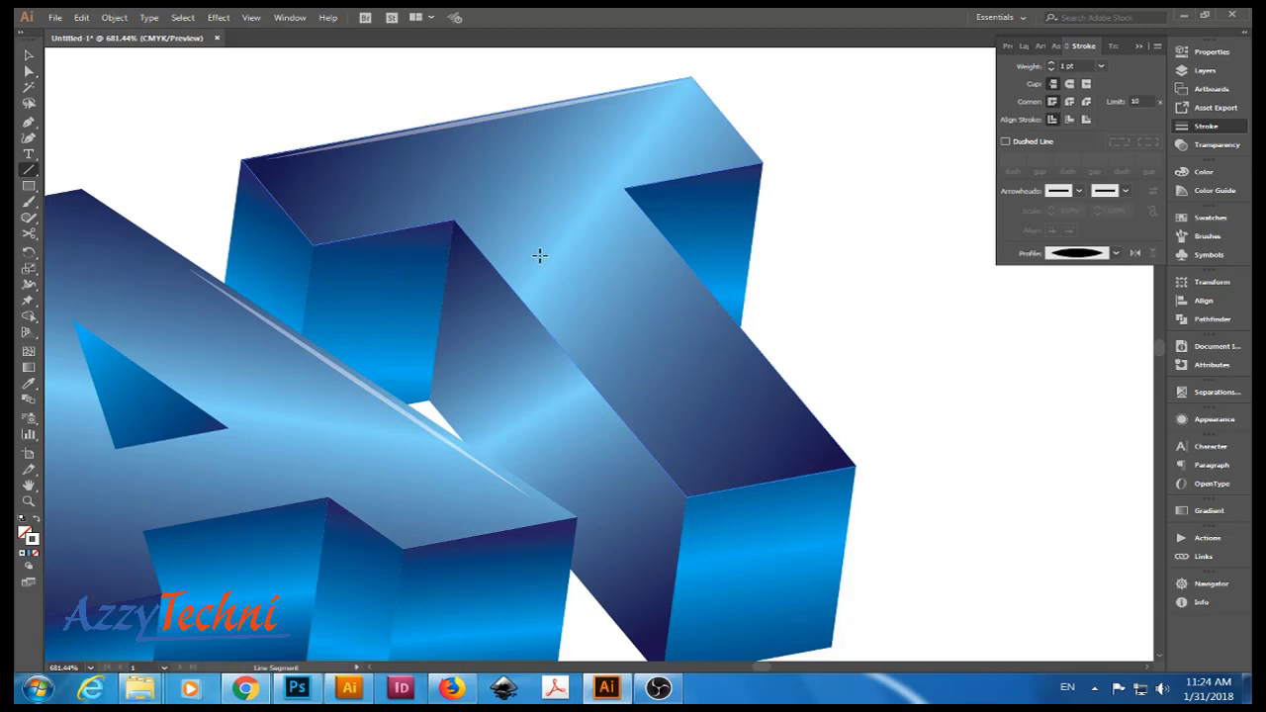
Draw a tapered highlight line down the T stem's inner edge.
drag(468, 225, 677, 470)
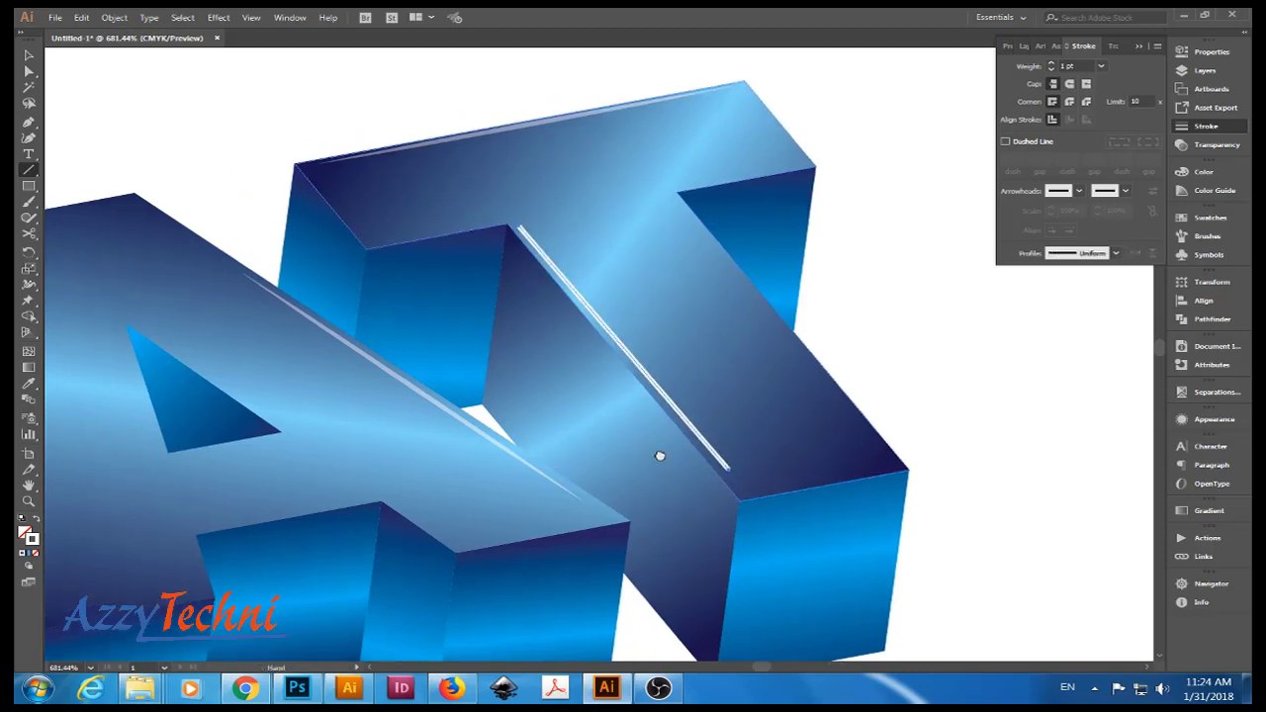
click(1115, 254)
click(1078, 279)
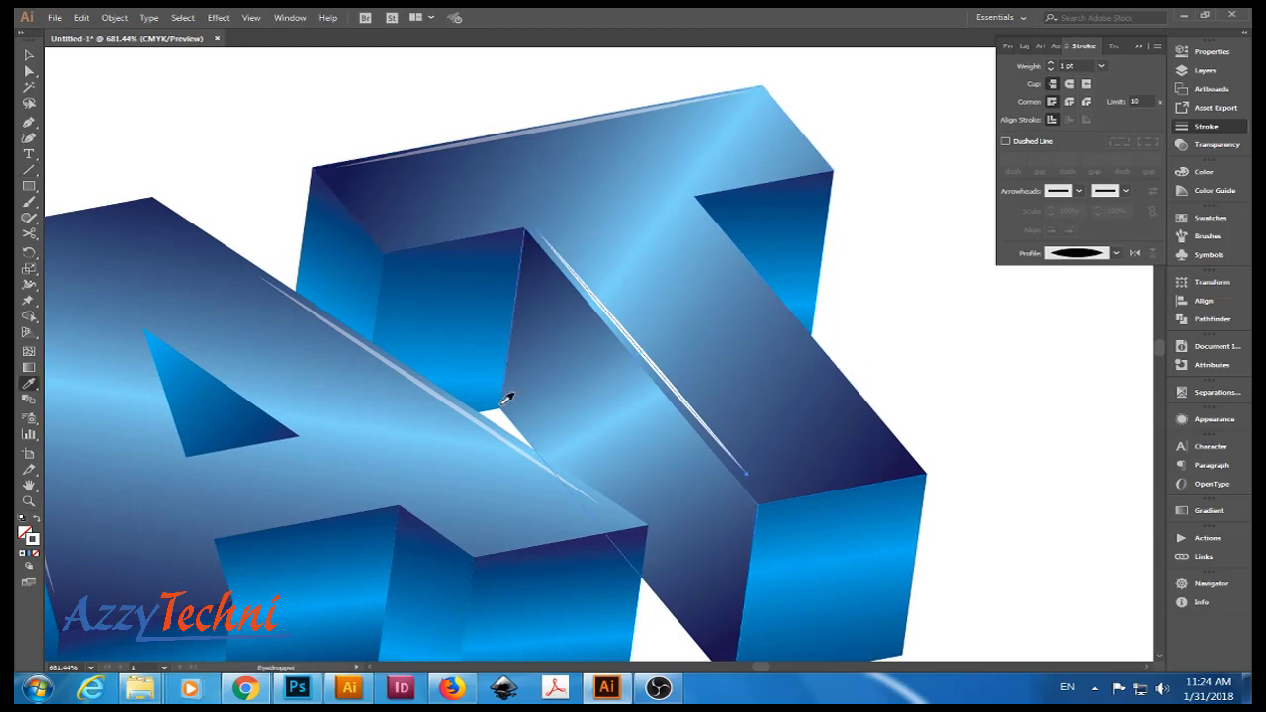
key(v)
drag(1011, 348, 957, 370)
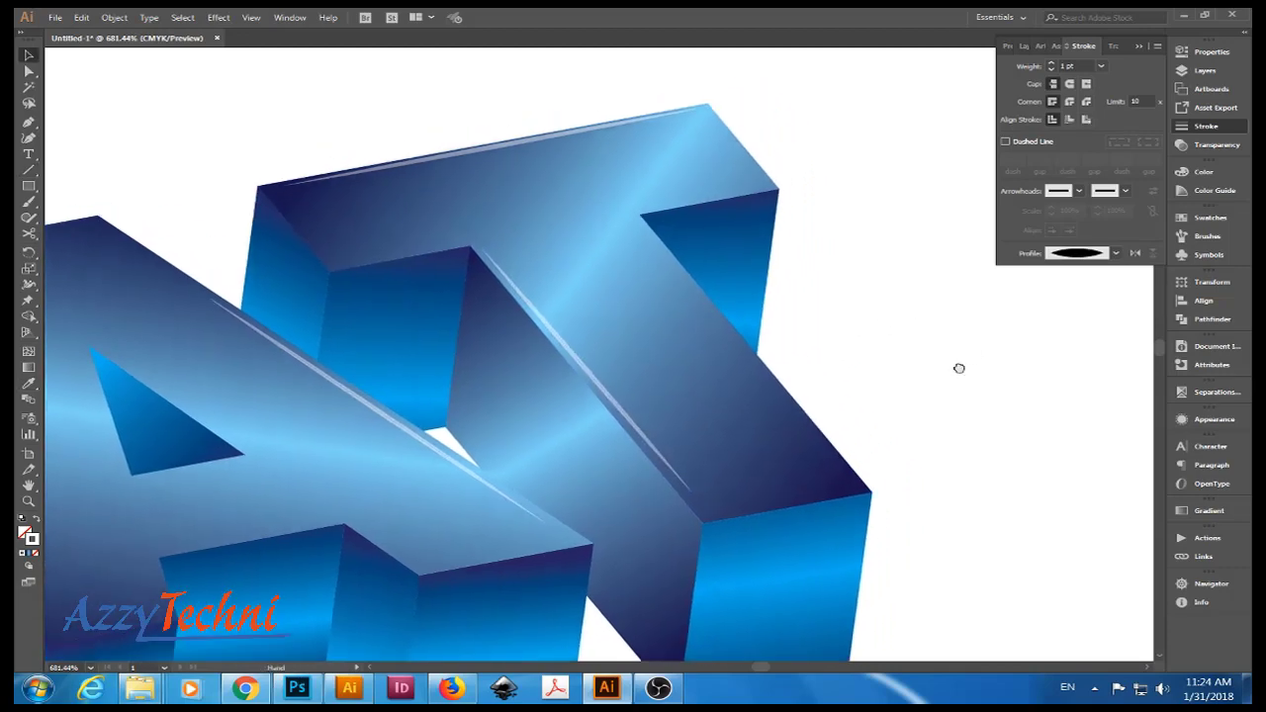
Add a tapered line along the T stem's outer edge, snapping its top to the corner.
key(backslash)
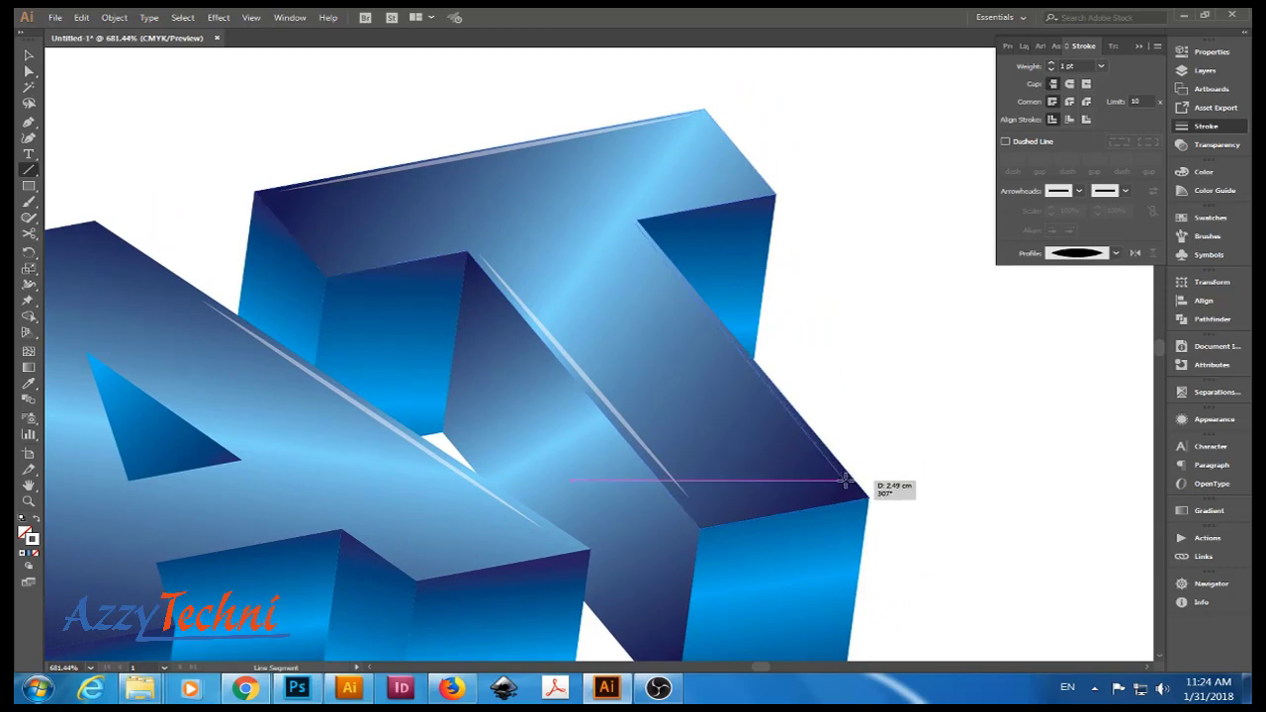
drag(637, 227, 846, 482)
key(v)
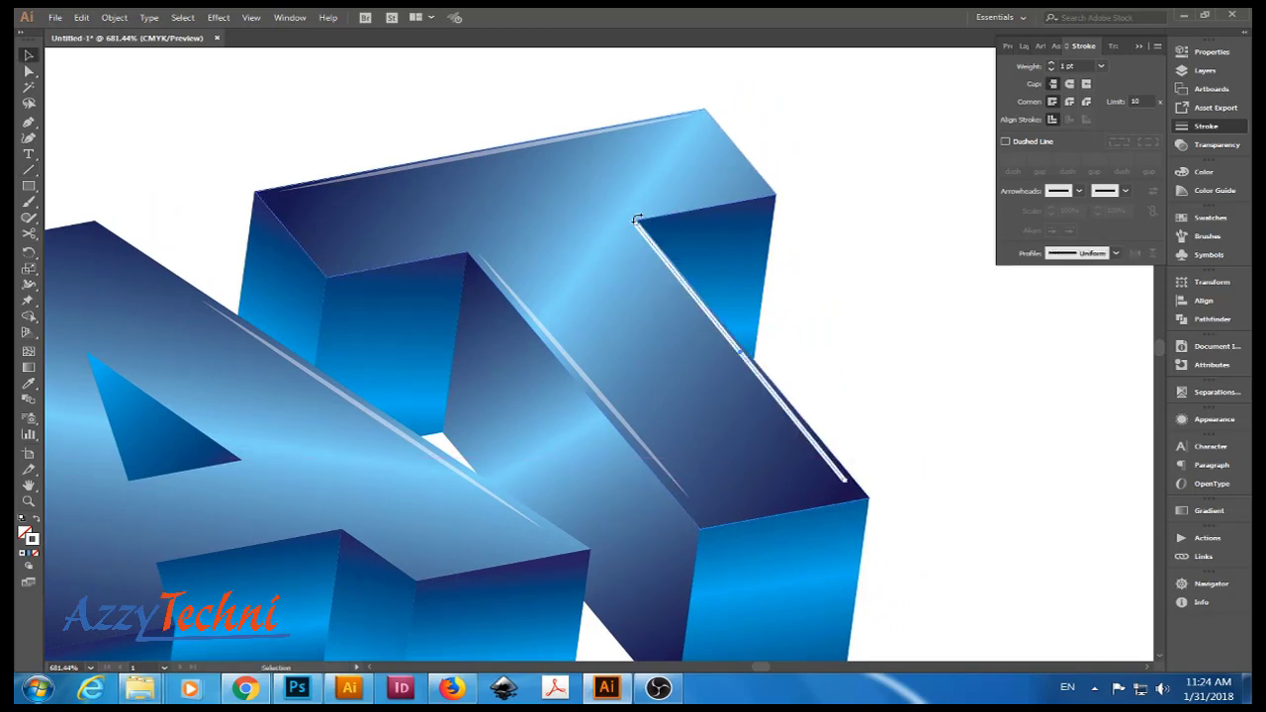
key(a)
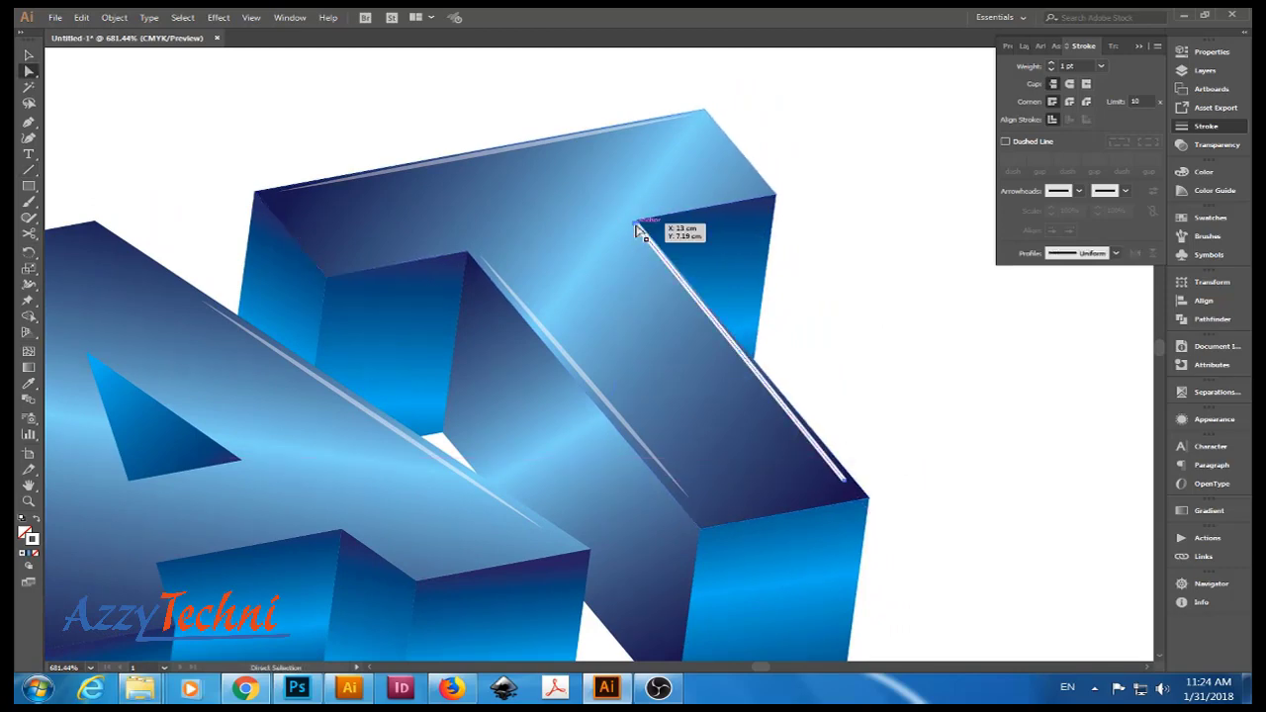
drag(637, 230, 631, 224)
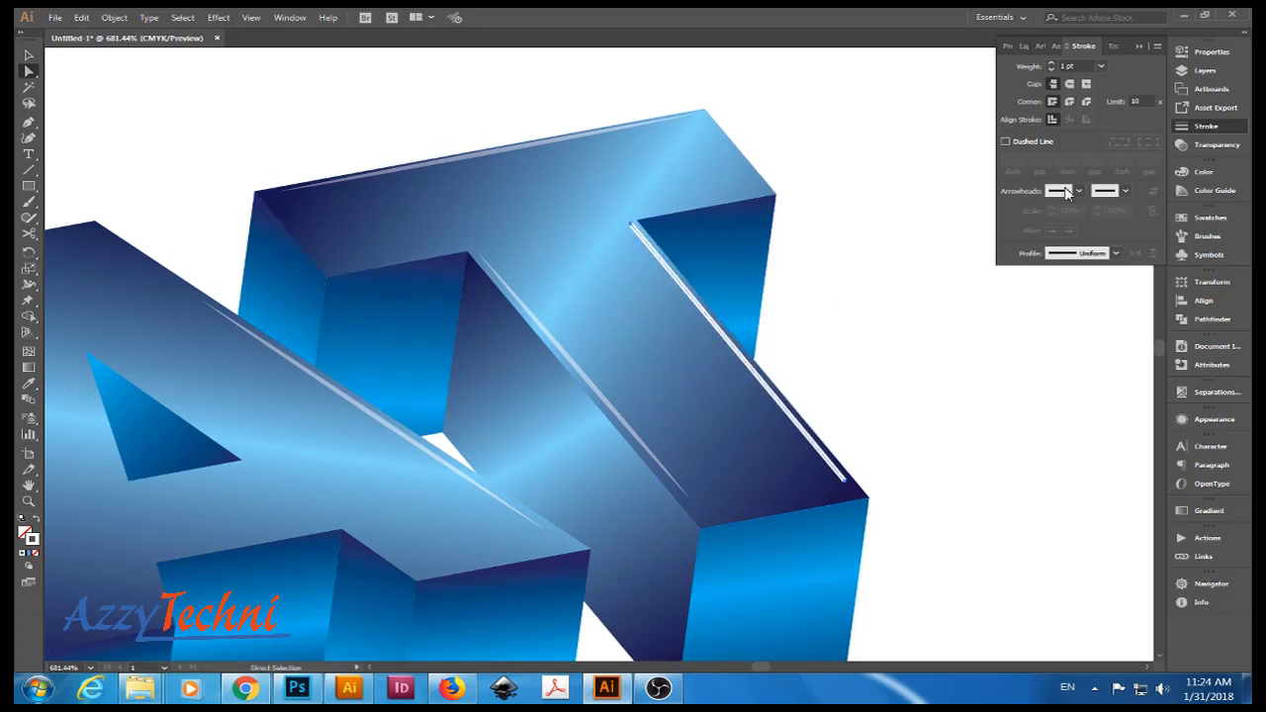
click(1115, 253)
click(1068, 300)
key(i)
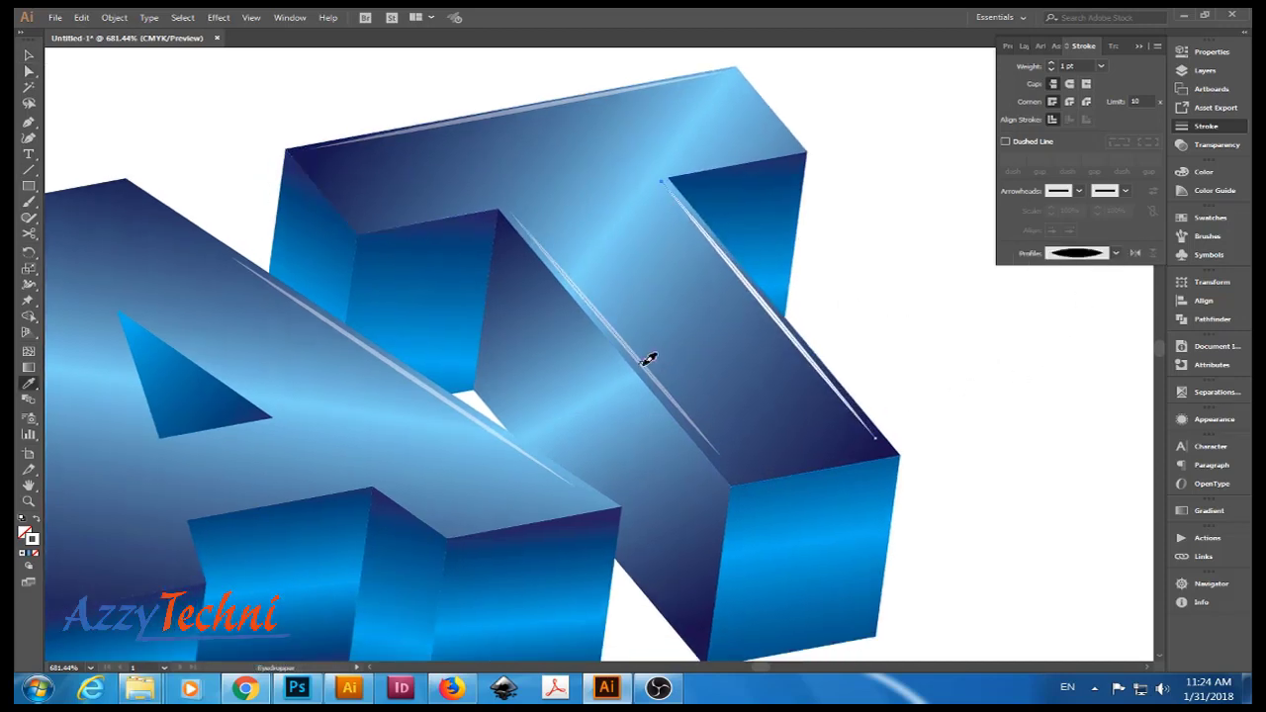
key(v)
drag(957, 404, 981, 403)
Place a copy of the text below the logo and retype it as 'AzzyTechni'.
key(ctrl+minus)
key(ctrl+minus)
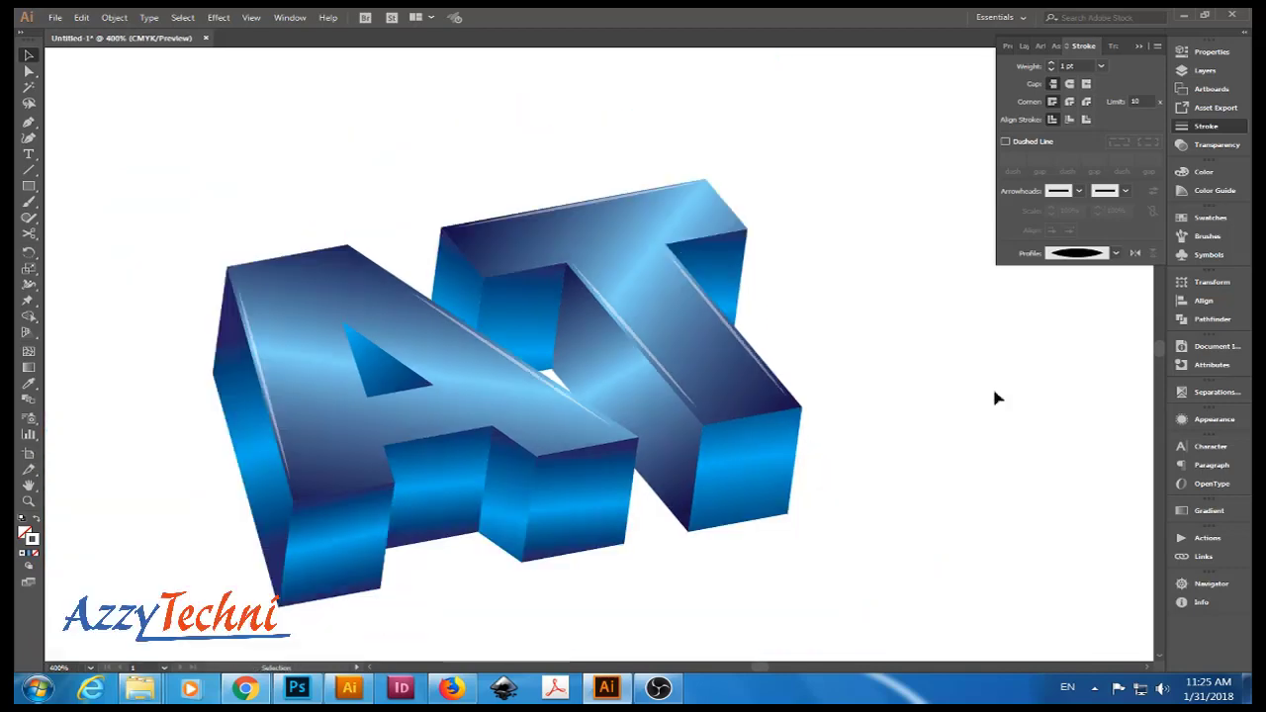
key(ctrl+minus)
key(ctrl+minus)
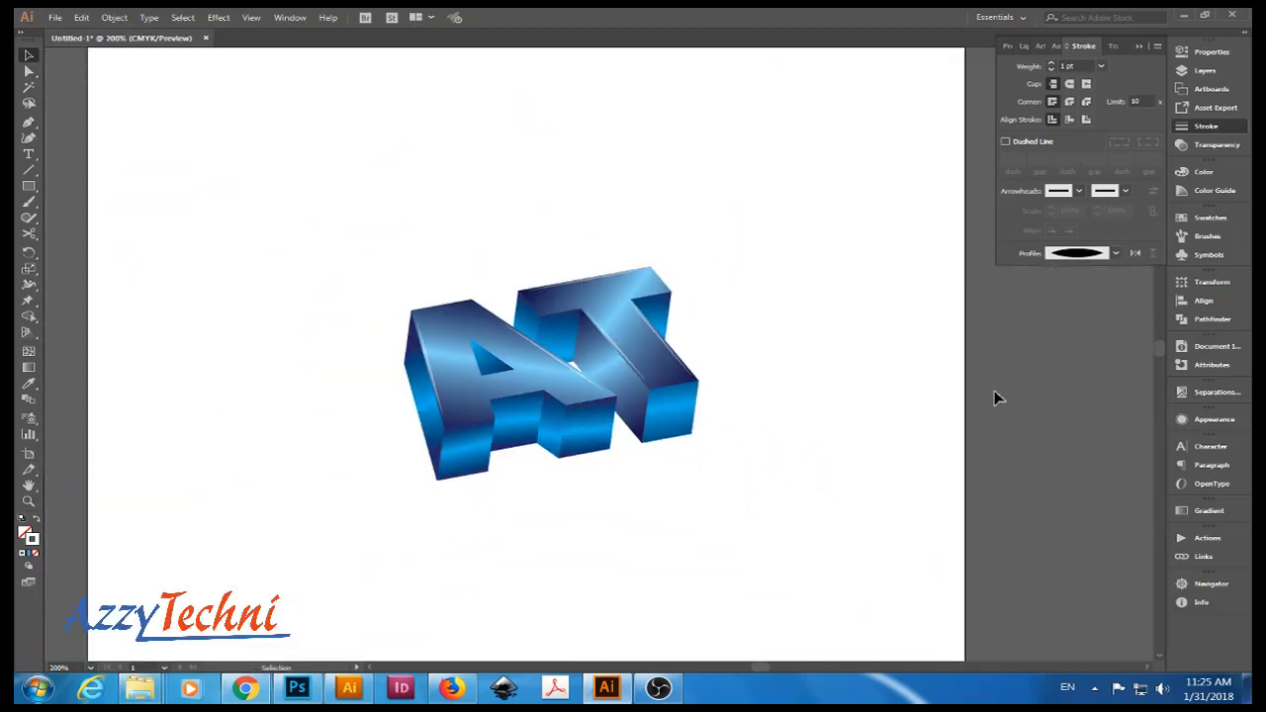
scroll(353, 423, left, 5)
scroll(313, 450, left, 3)
drag(313, 450, 455, 485)
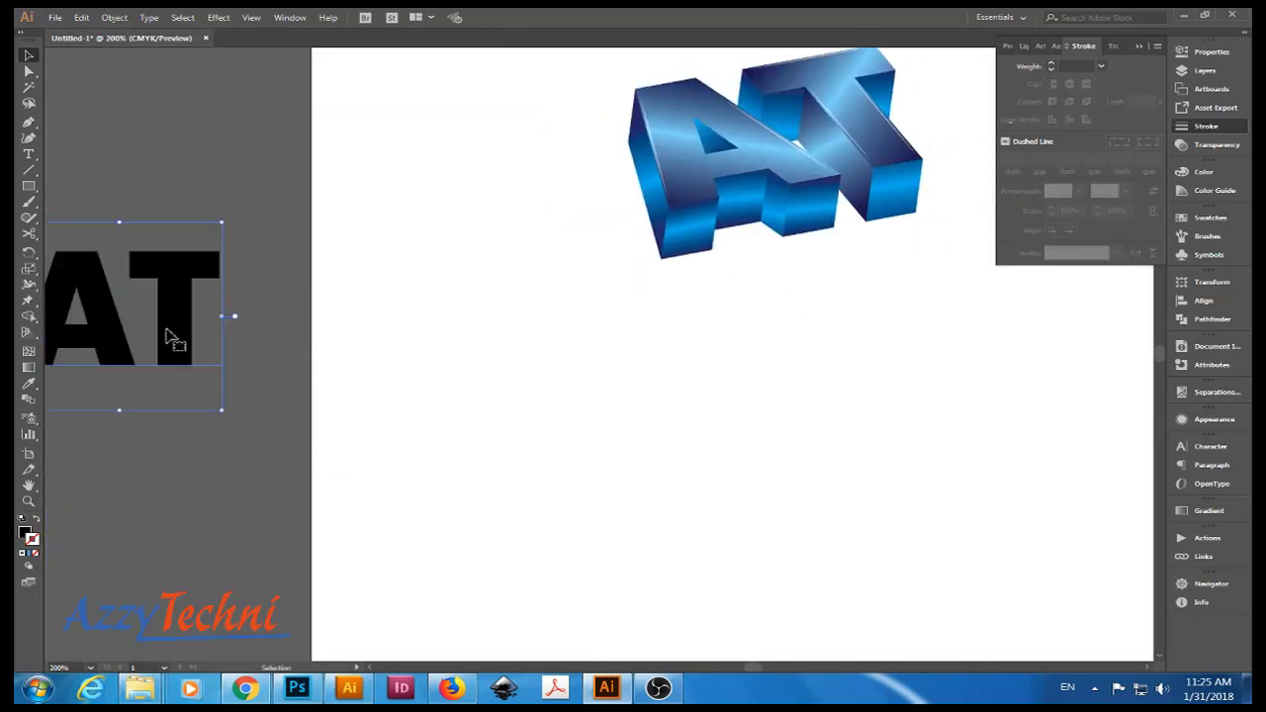
text(A)
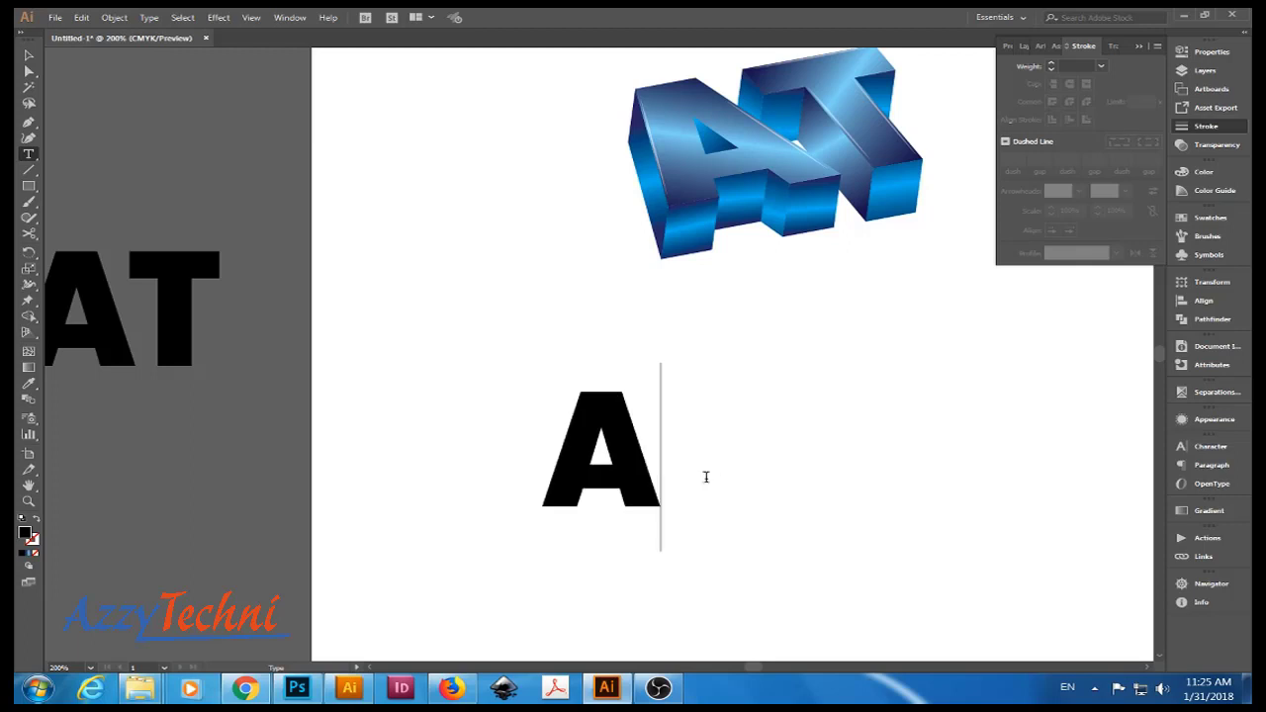
text(zzyTechni)
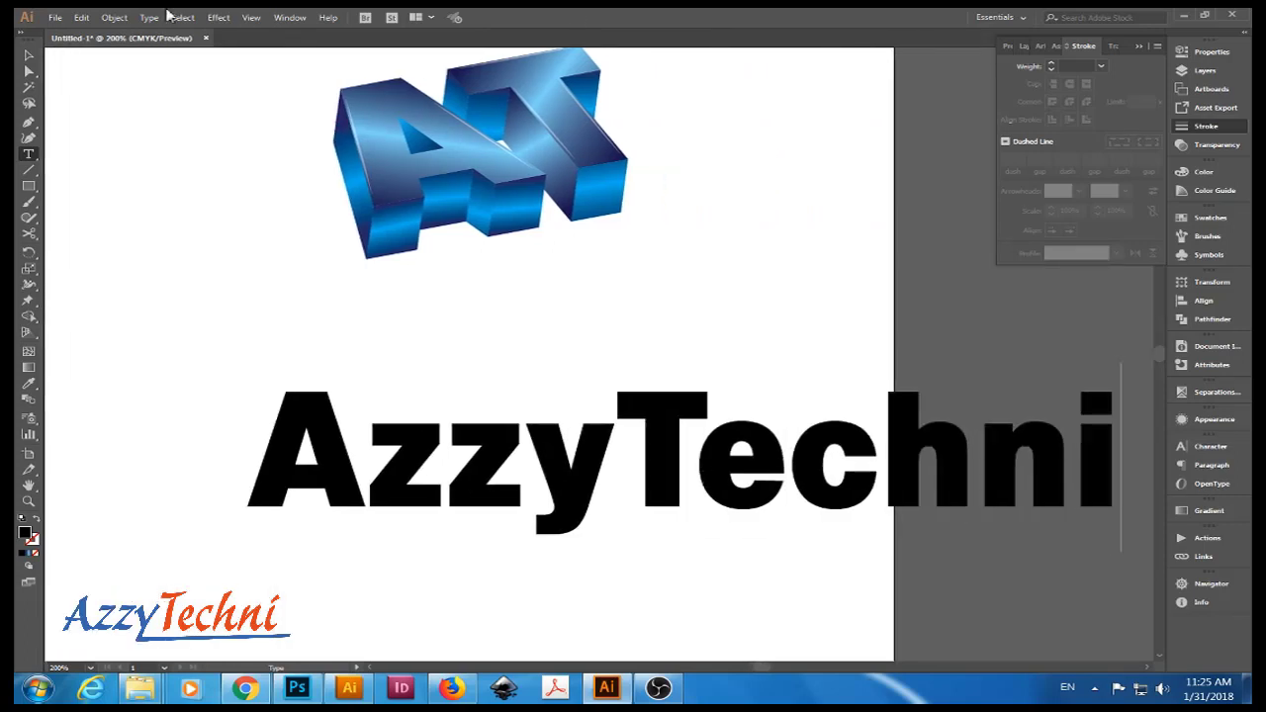
key(Escape)
Scale AzzyTechni down, move it beneath the 3D AT logo and expand it into shapes.
drag(1120, 545, 594, 425)
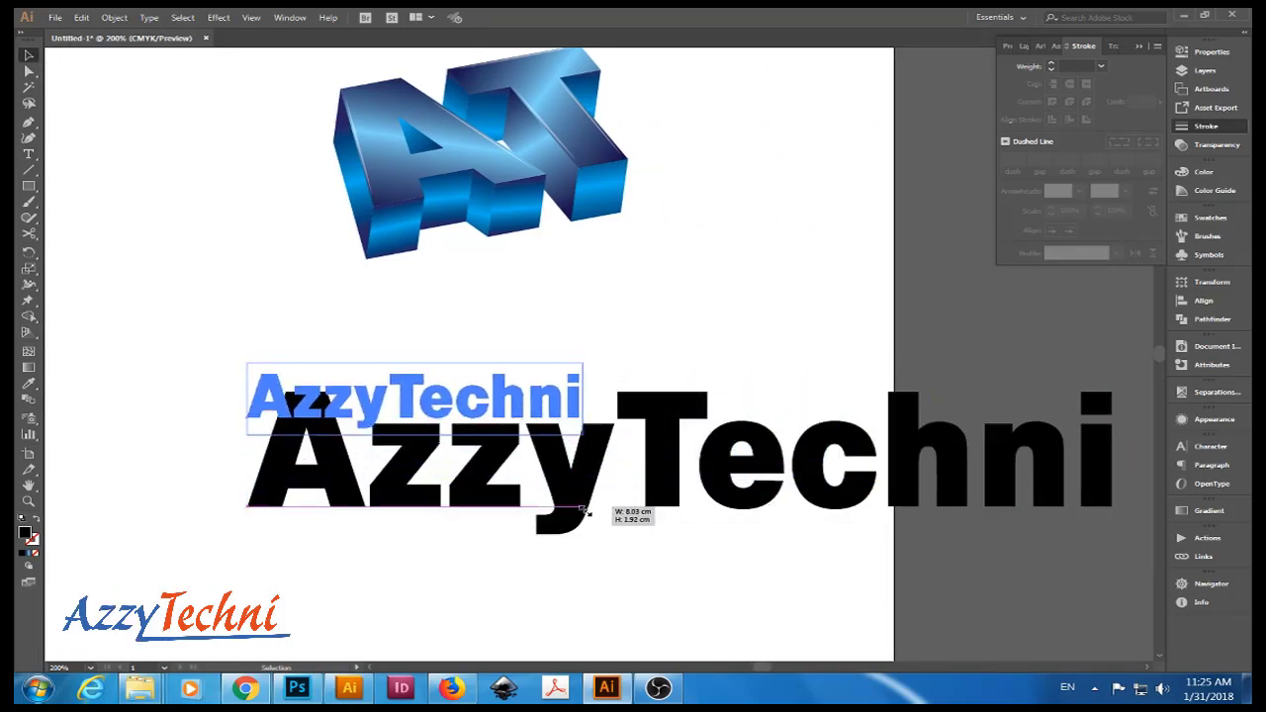
drag(475, 396, 732, 391)
drag(609, 483, 593, 472)
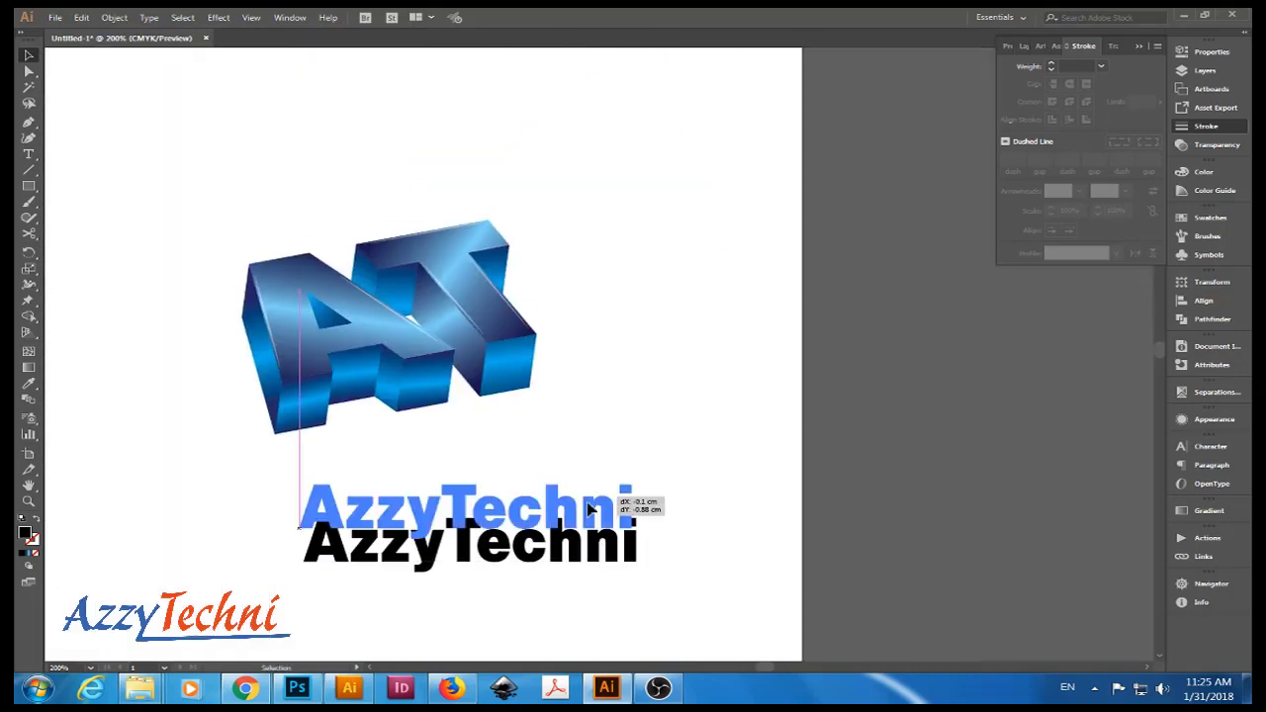
click(114, 17)
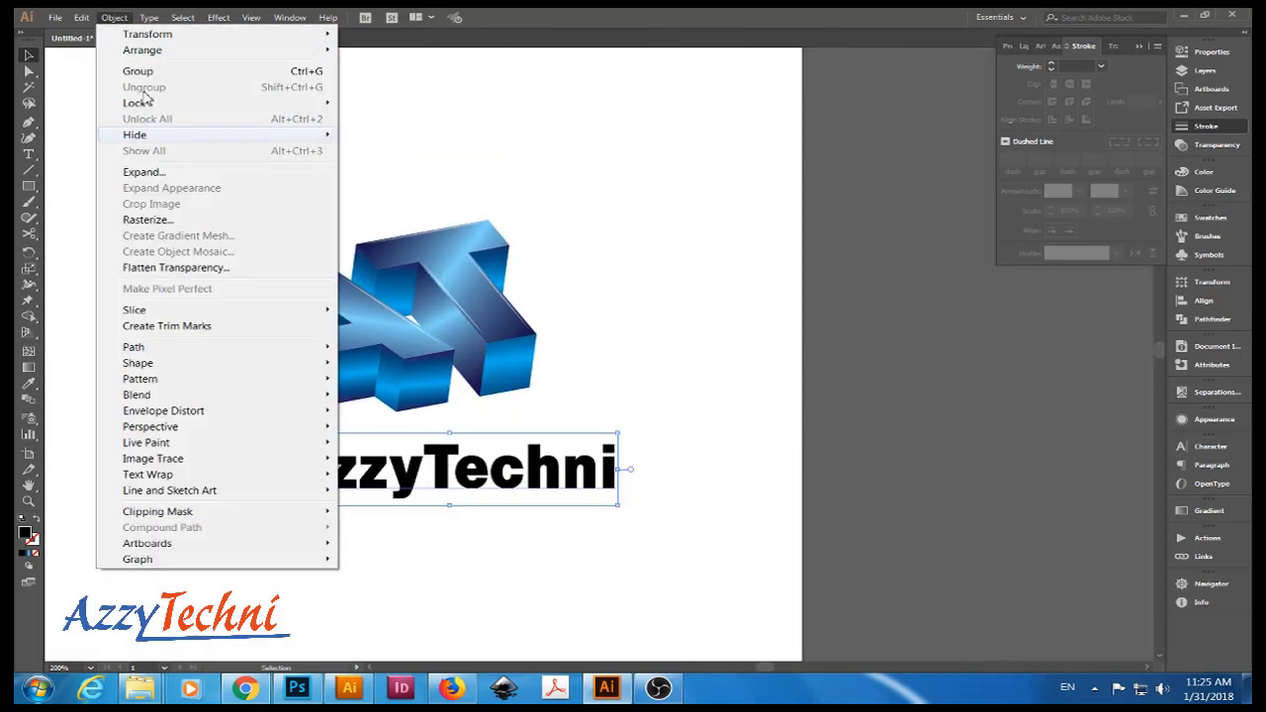
click(178, 174)
click(597, 422)
Preview a 3D Extrude & Bevel on the AzzyTechni lettering, then cancel it.
drag(588, 448, 693, 448)
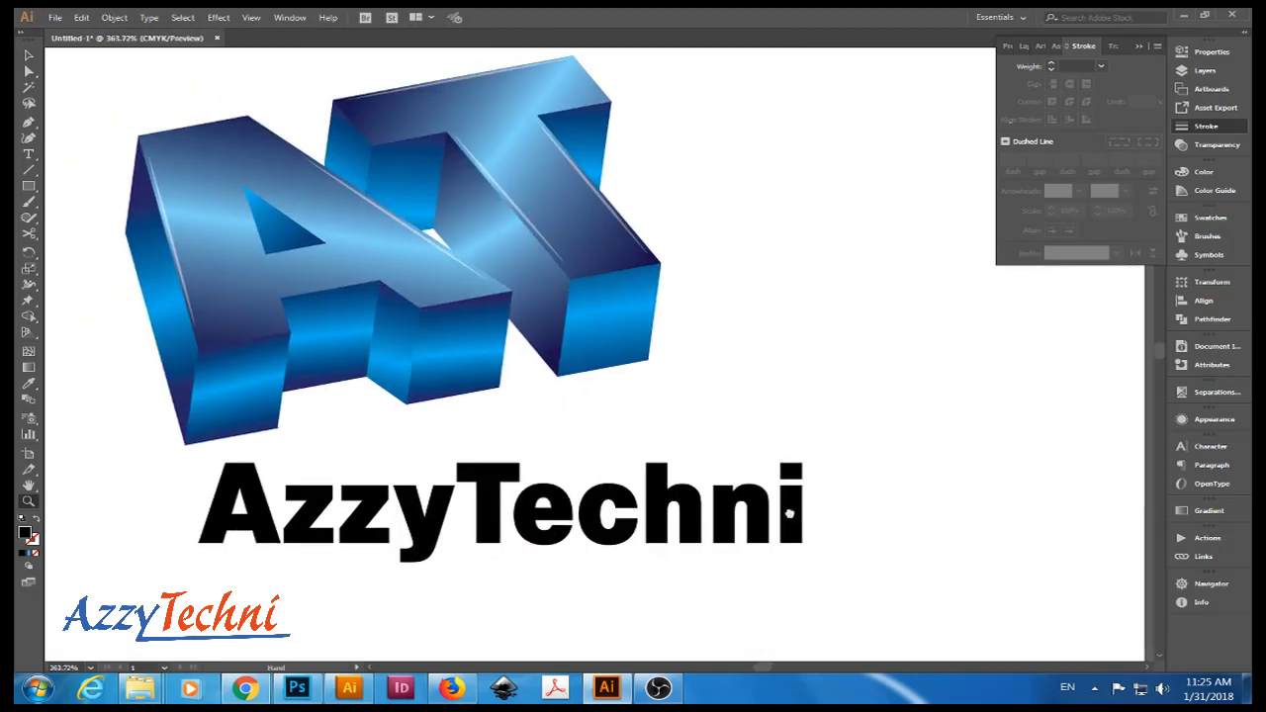
key(v)
click(791, 529)
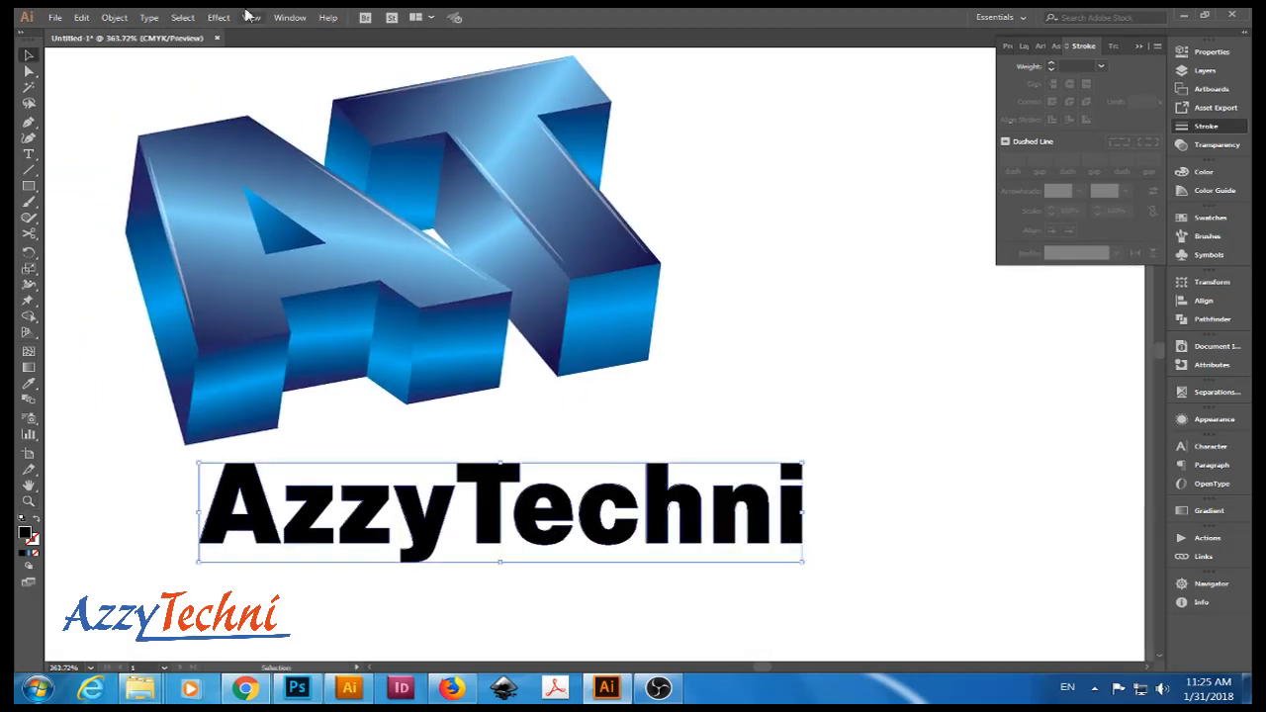
click(182, 17)
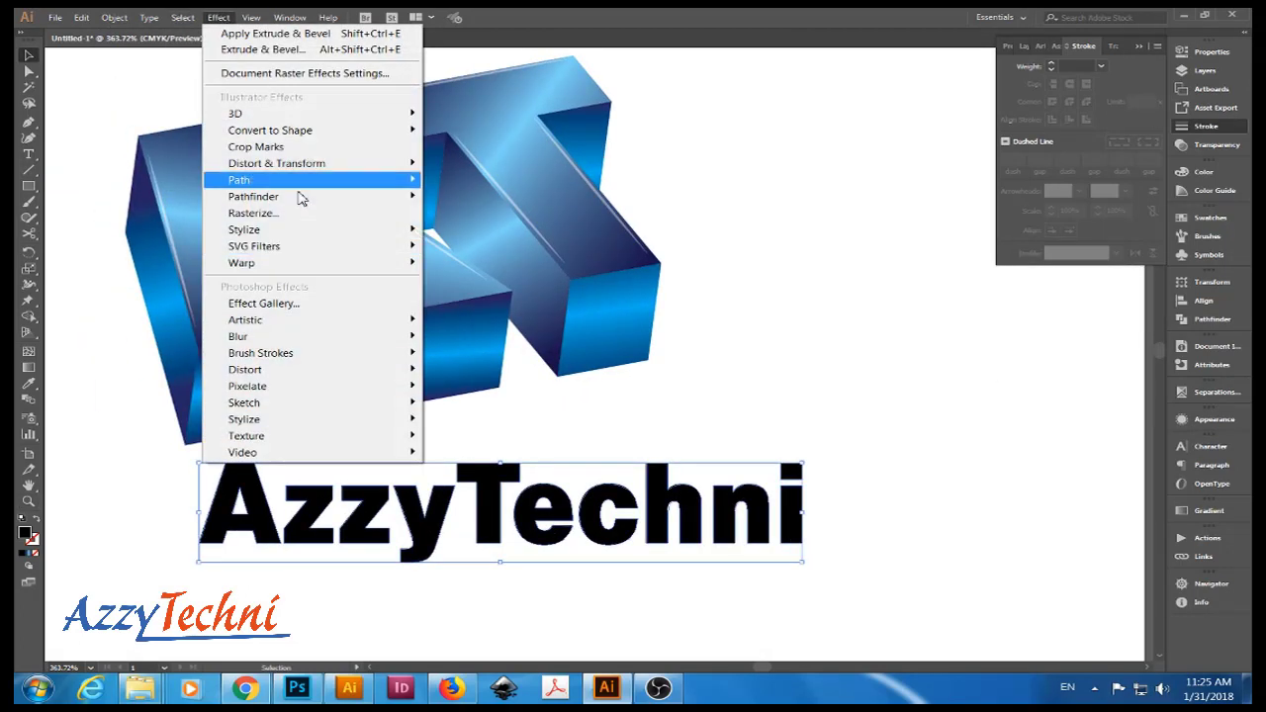
click(505, 115)
click(802, 572)
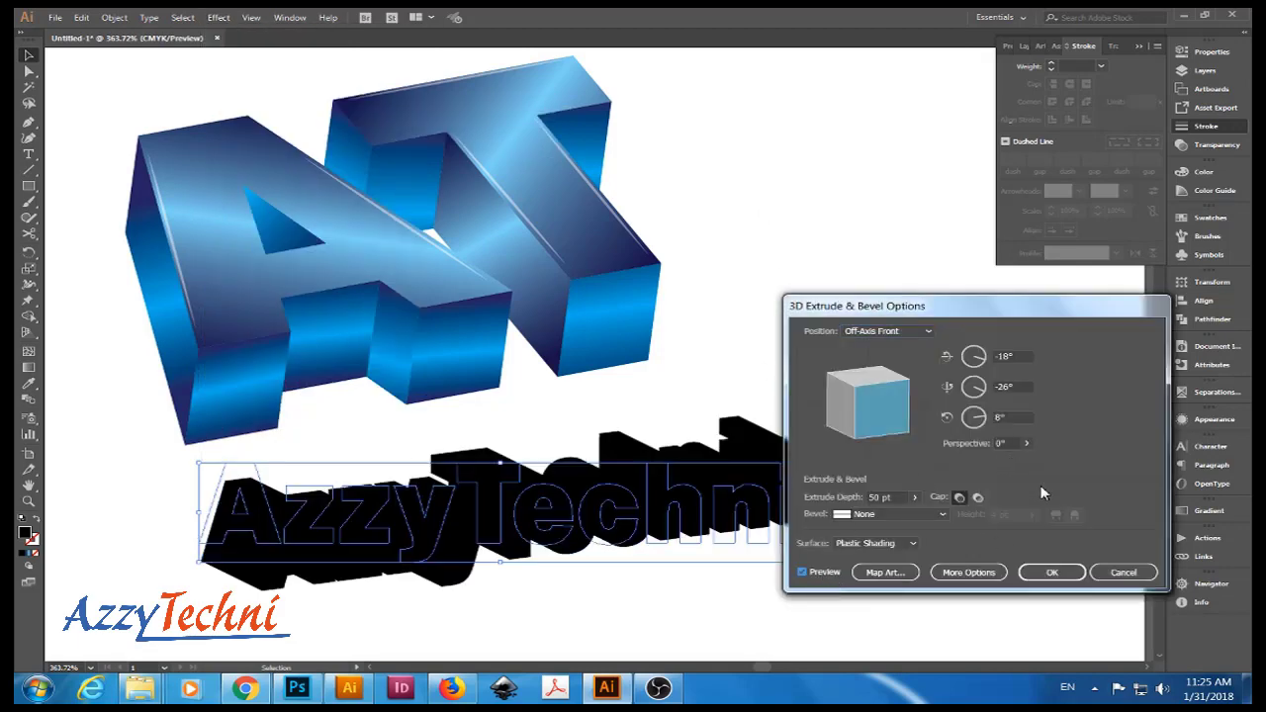
click(1124, 572)
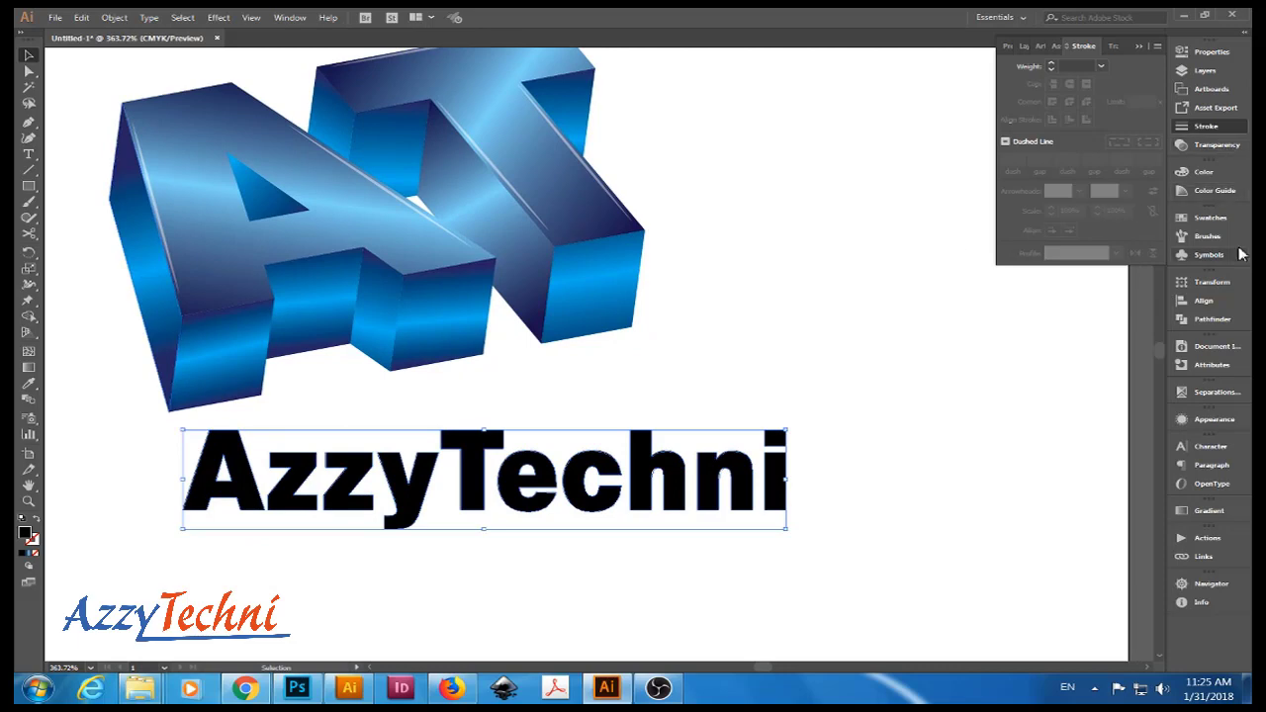
Fill the AzzyTechni lettering with the yellow swatch.
click(1209, 217)
click(1050, 255)
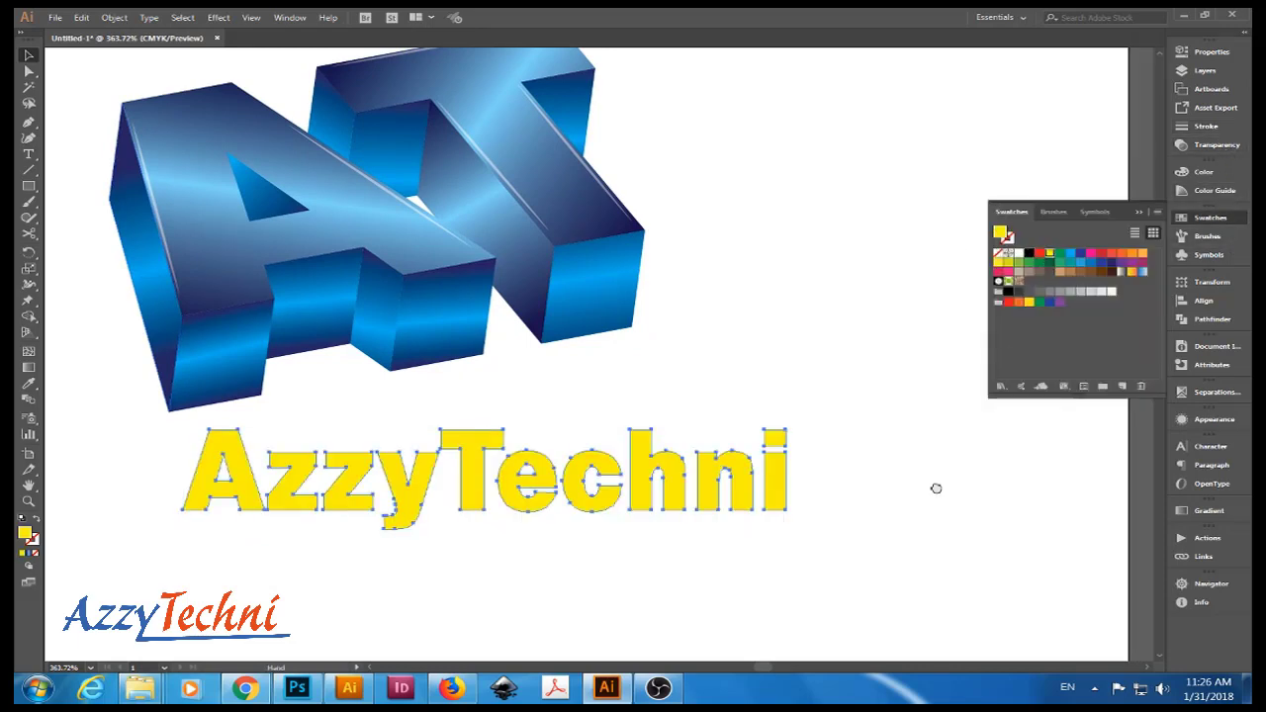
scroll(919, 445, down, 2)
click(1239, 393)
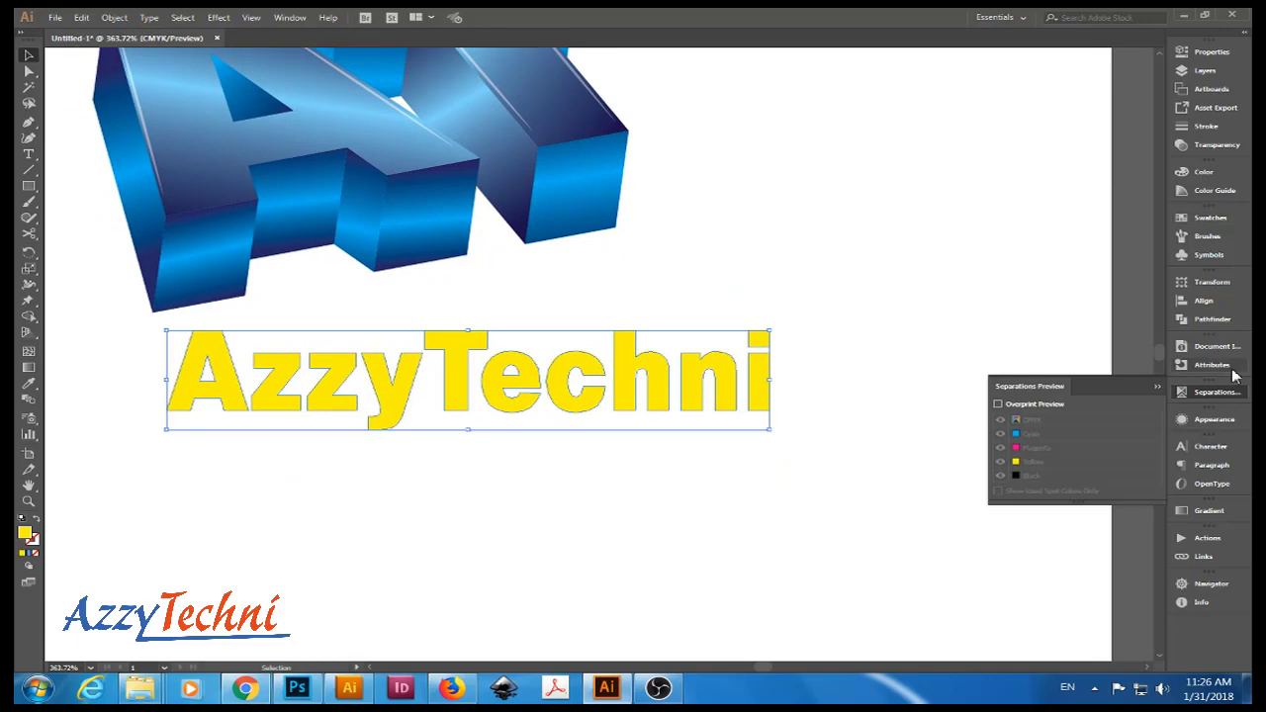
click(218, 17)
mouse_move(235, 114)
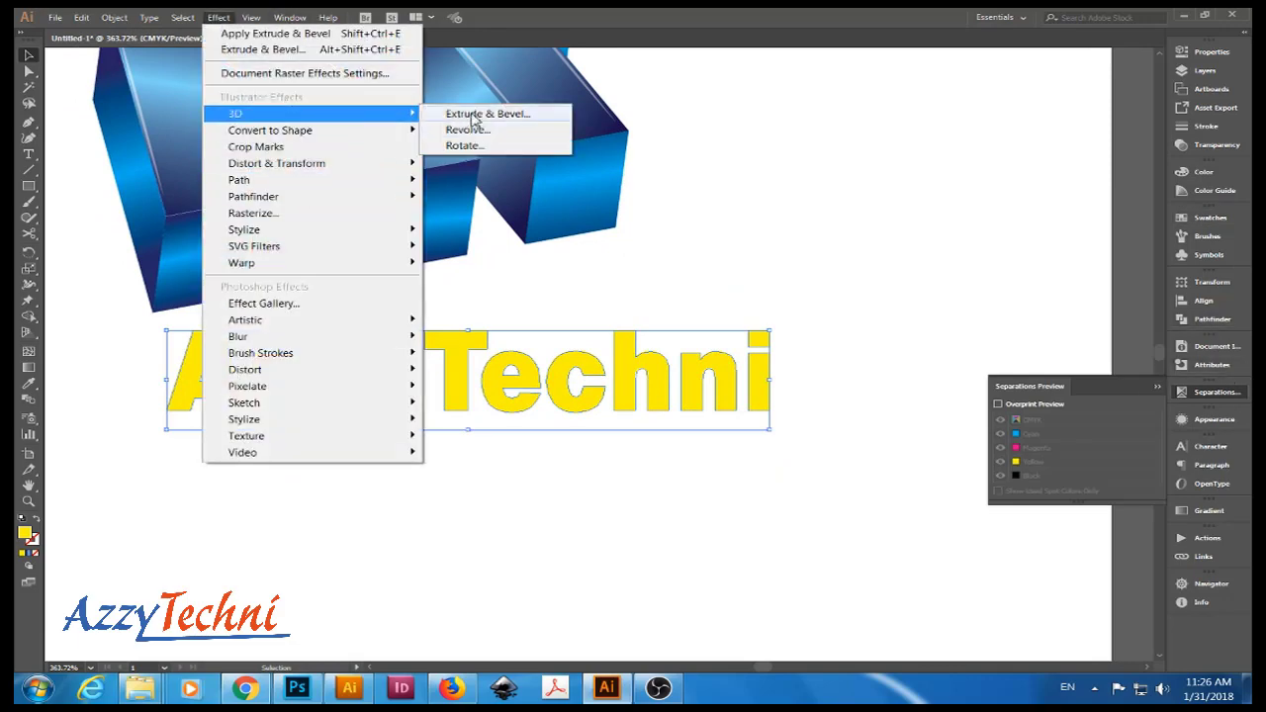
Extrude the yellow AzzyTechni text 25 pt deep, rotated to about 39°, -21° and 13°.
click(467, 113)
click(821, 573)
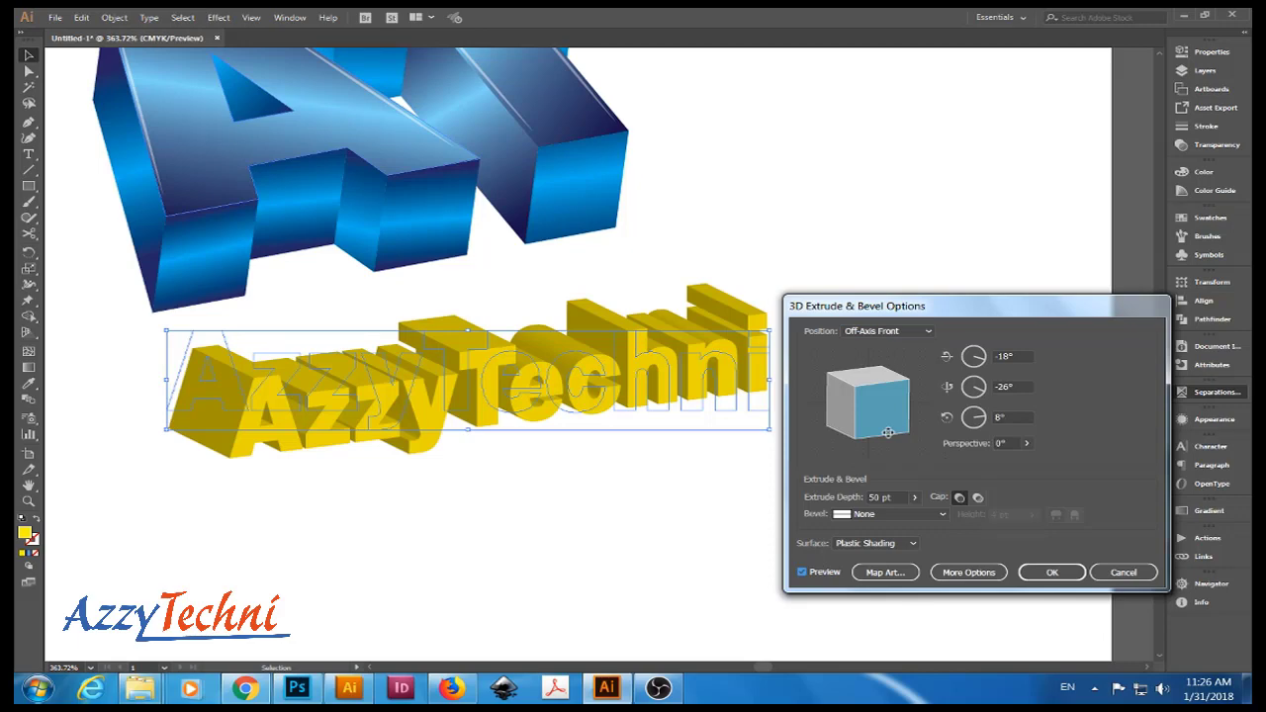
mouse_move(888, 430)
mouse_down()
mouse_move(874, 384)
mouse_move(900, 380)
mouse_up()
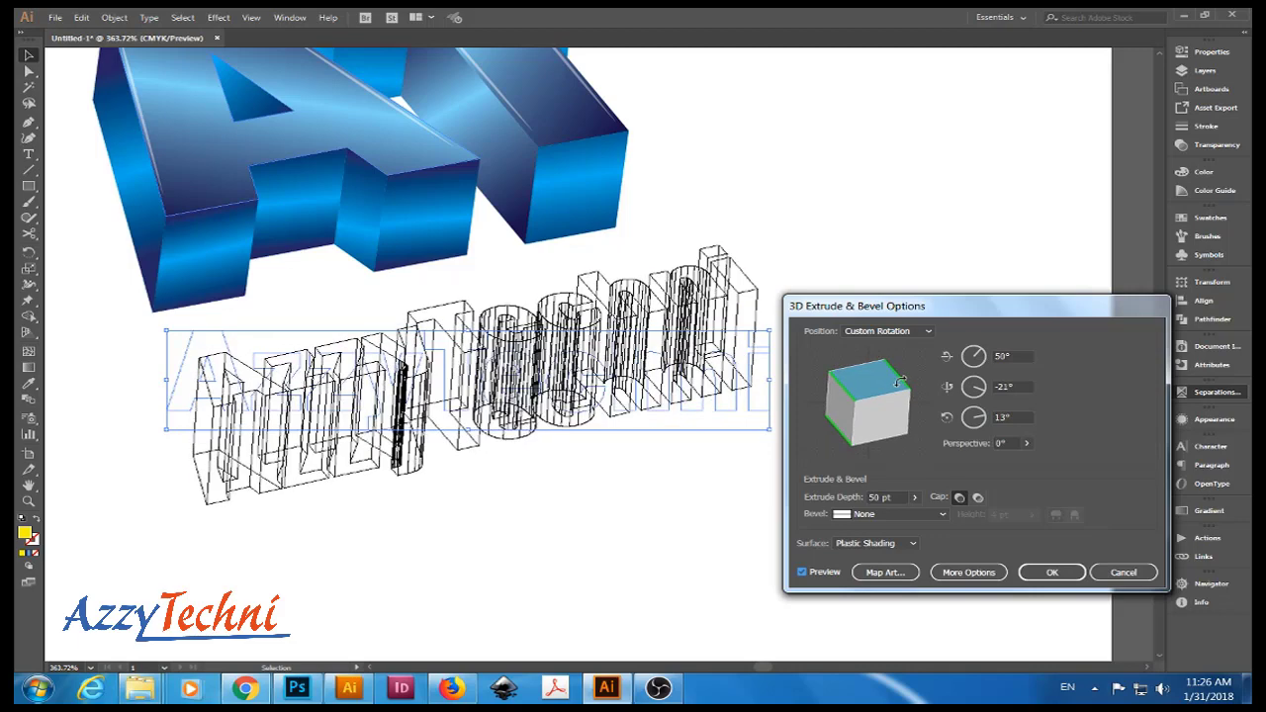
drag(900, 381, 902, 384)
click(914, 497)
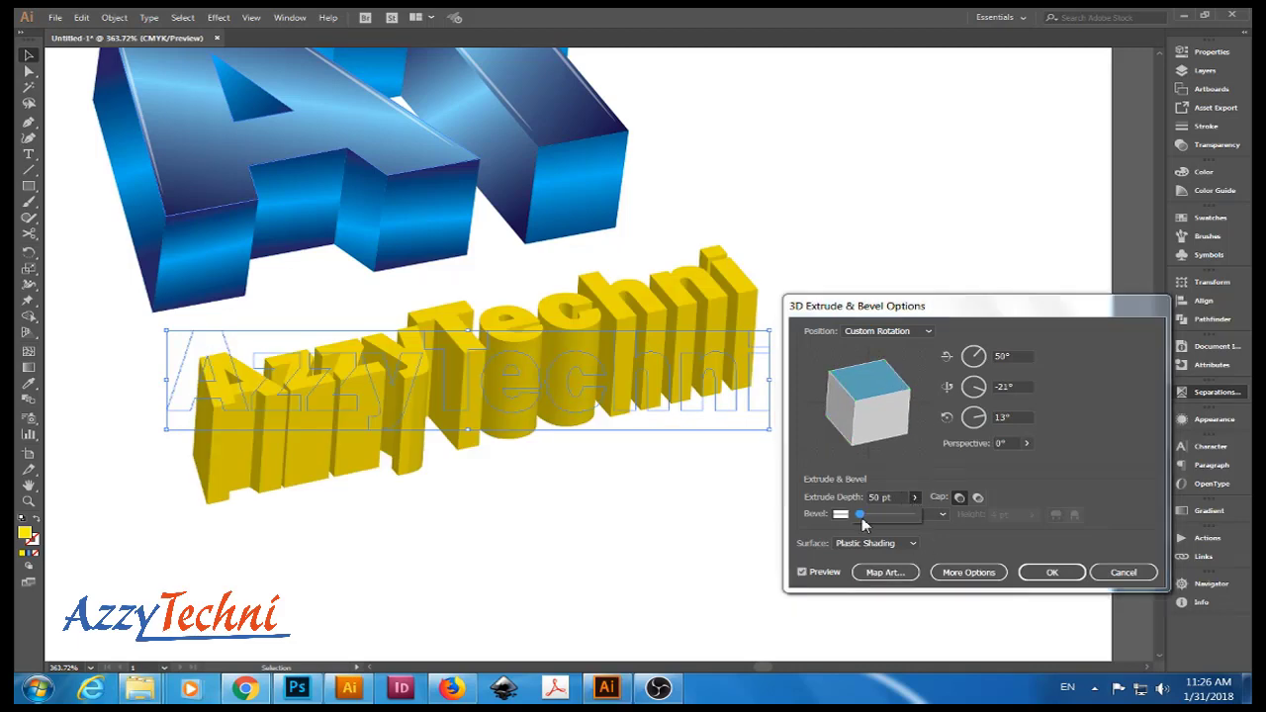
drag(867, 521, 856, 516)
text(10)
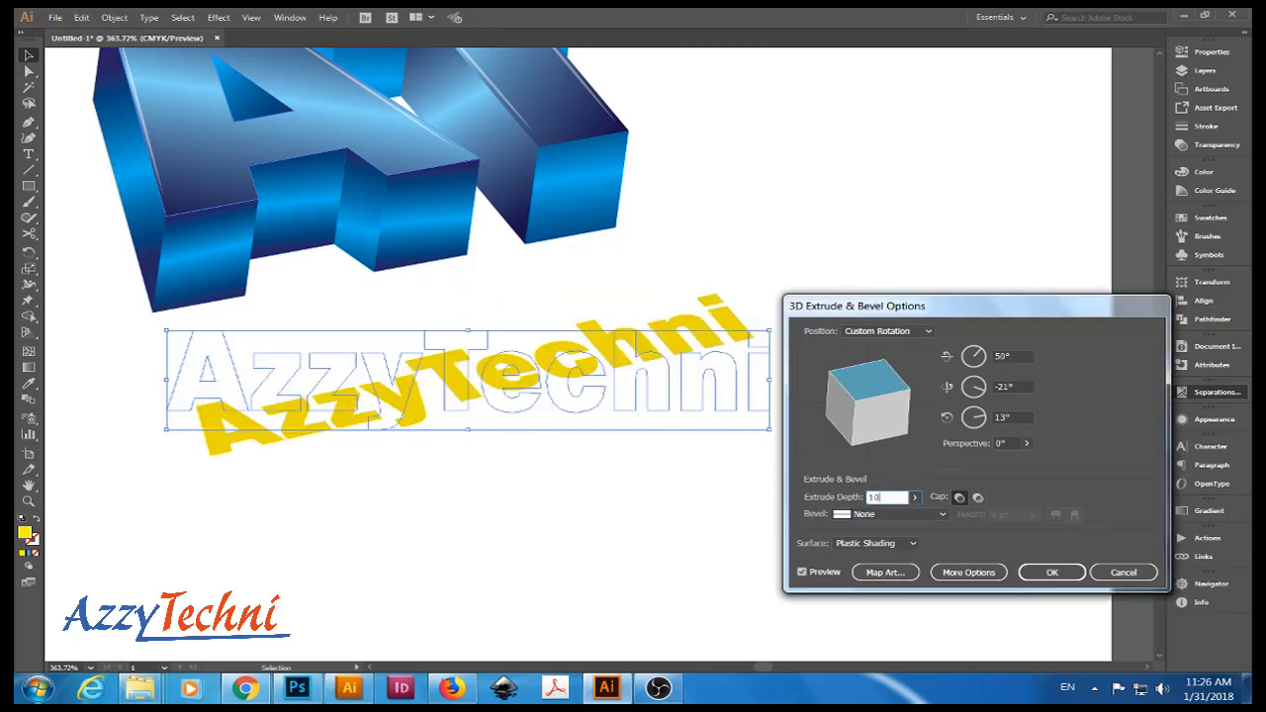
drag(1025, 316, 1025, 295)
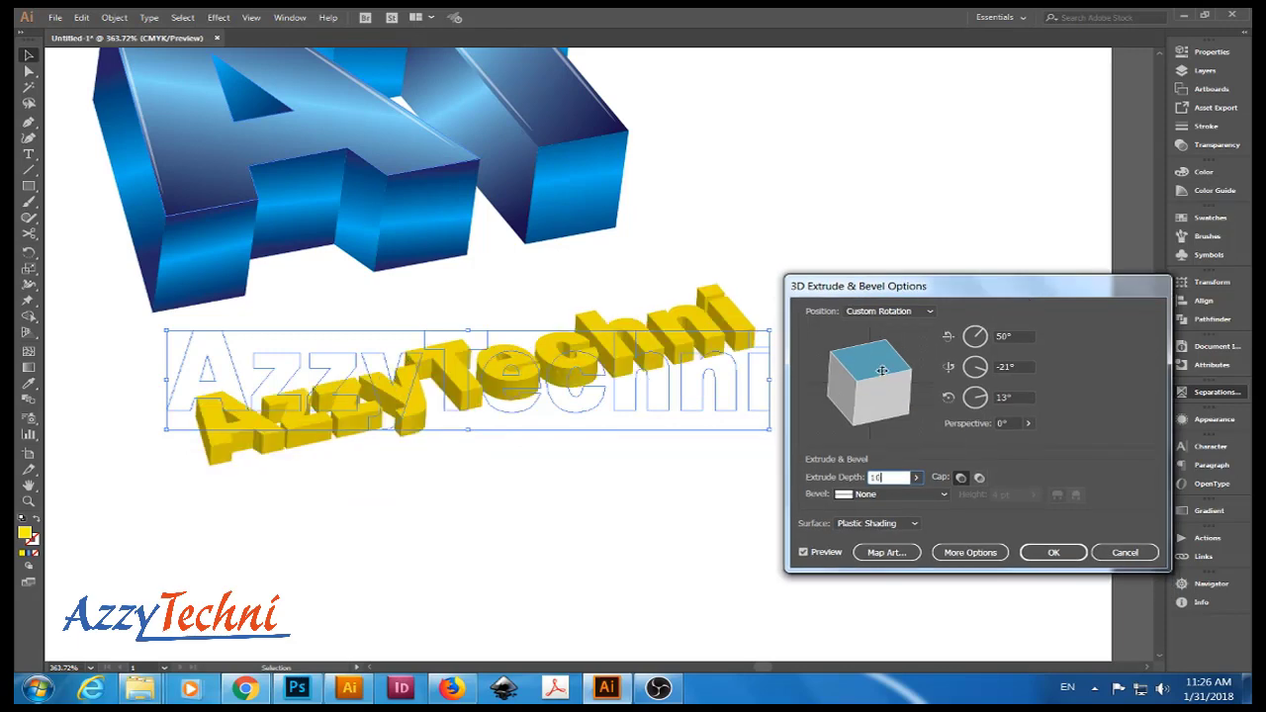
text(25)
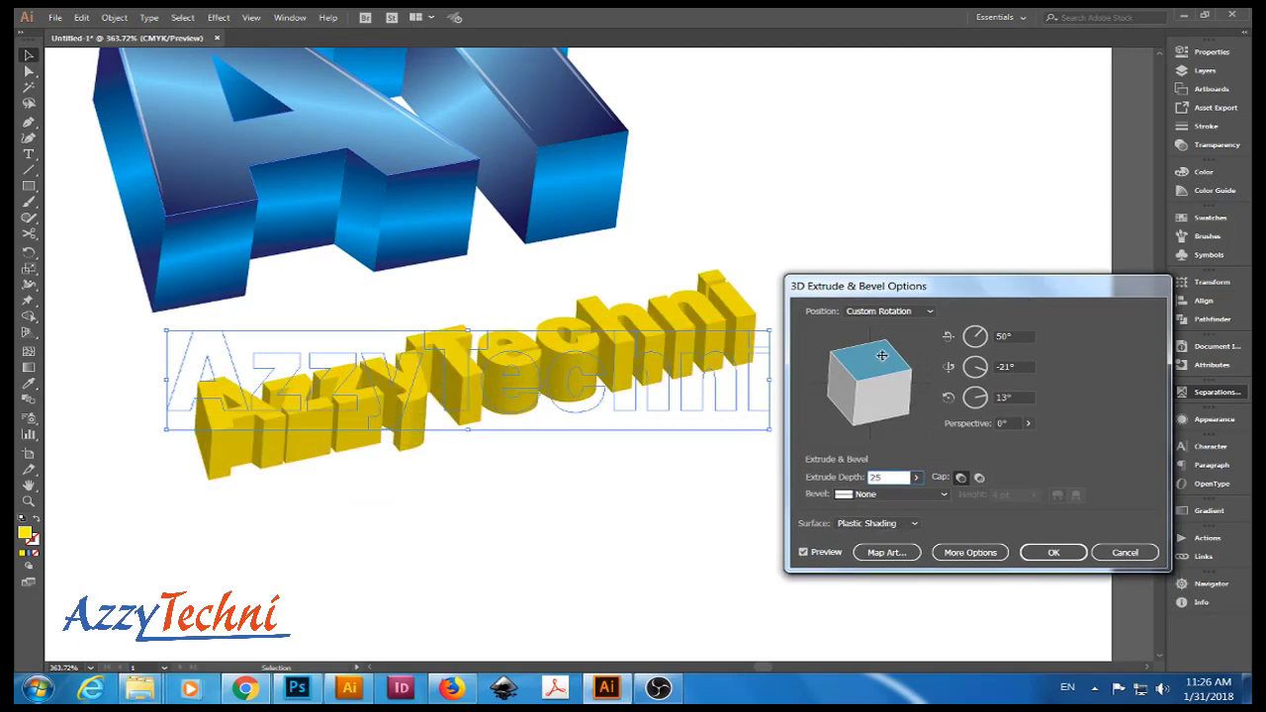
drag(881, 386, 885, 381)
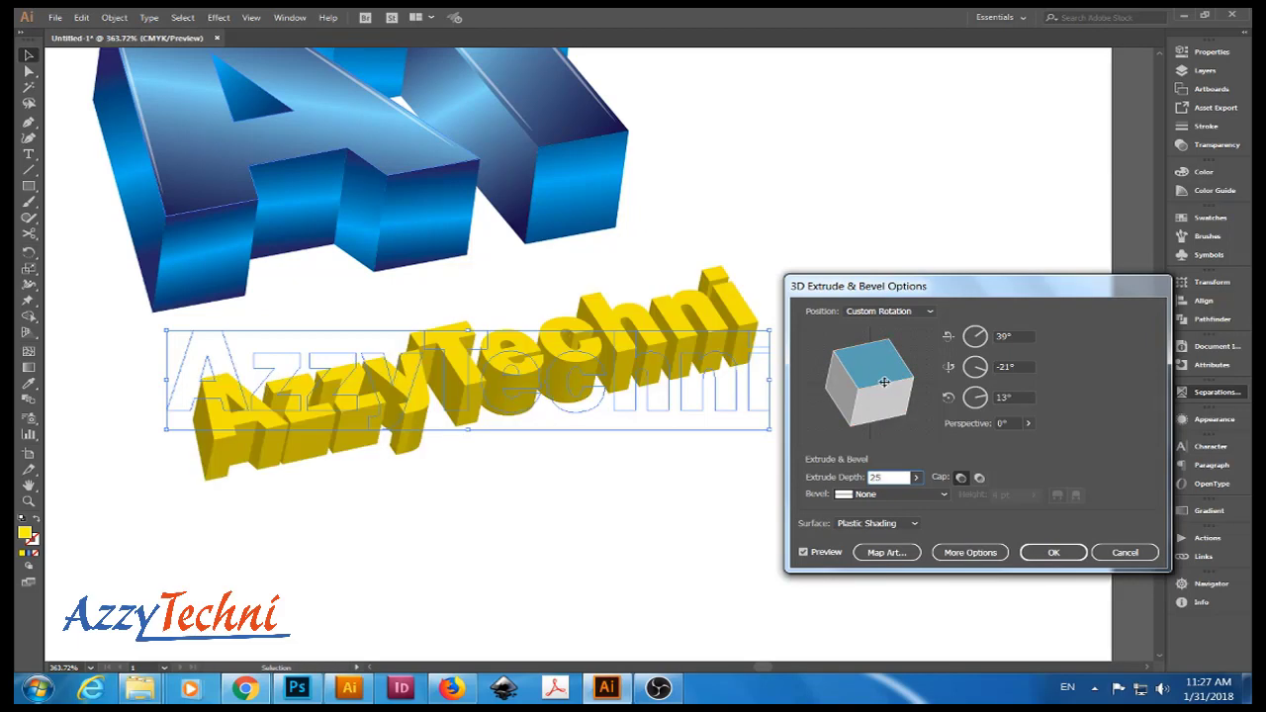
click(1054, 552)
Move the 3D AzzyTechni text up beneath the AT logo.
drag(577, 540, 618, 424)
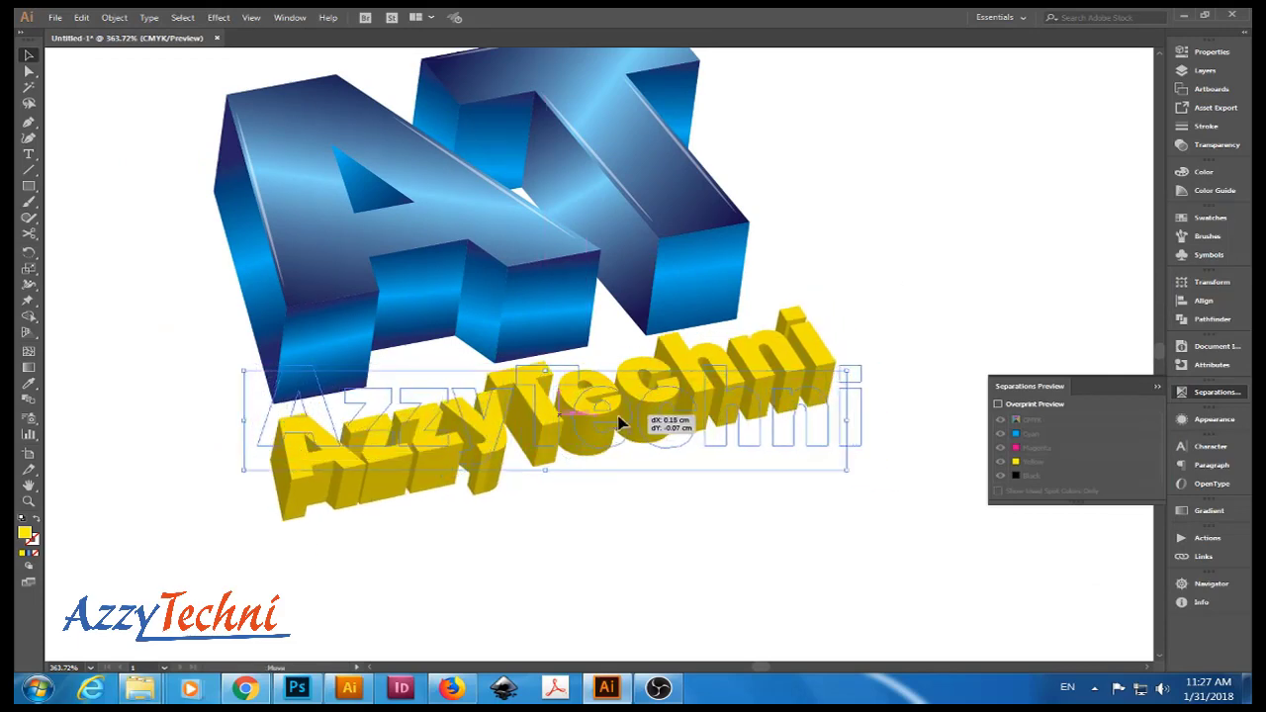
click(844, 522)
click(713, 358)
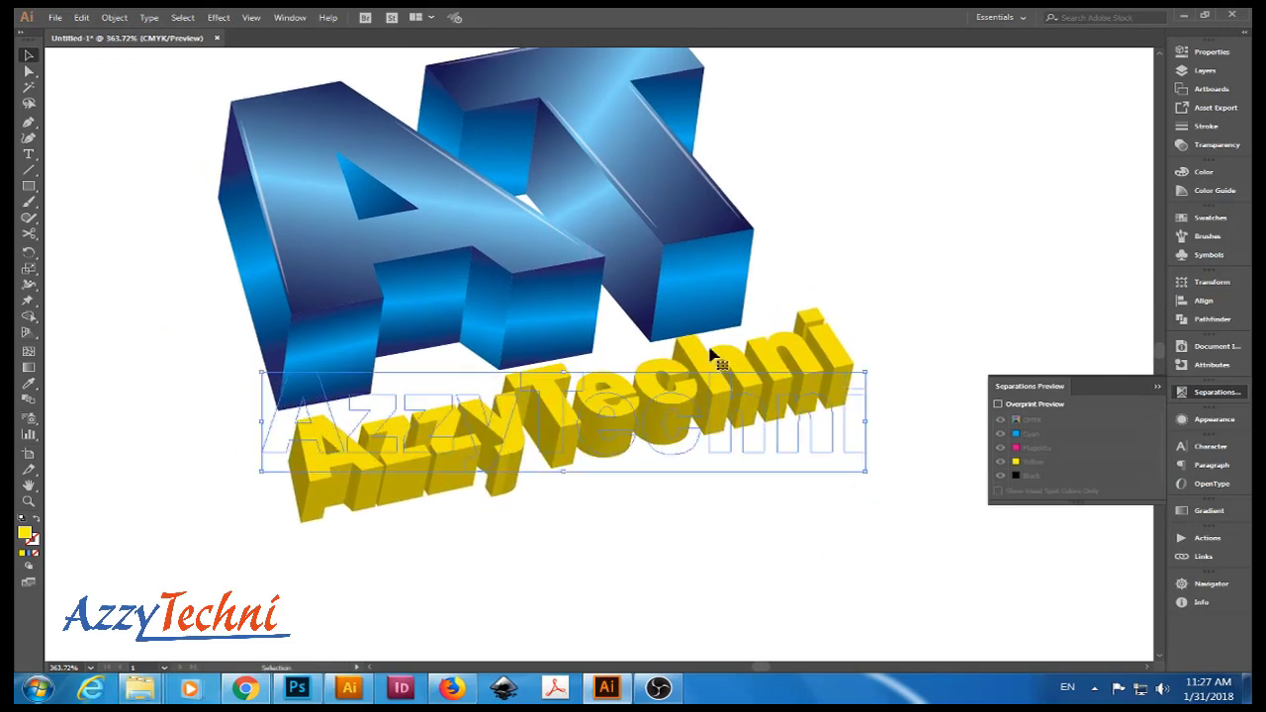
click(1214, 190)
Fill the 3D AzzyTechni text with blue and nudge it slightly right.
click(1206, 217)
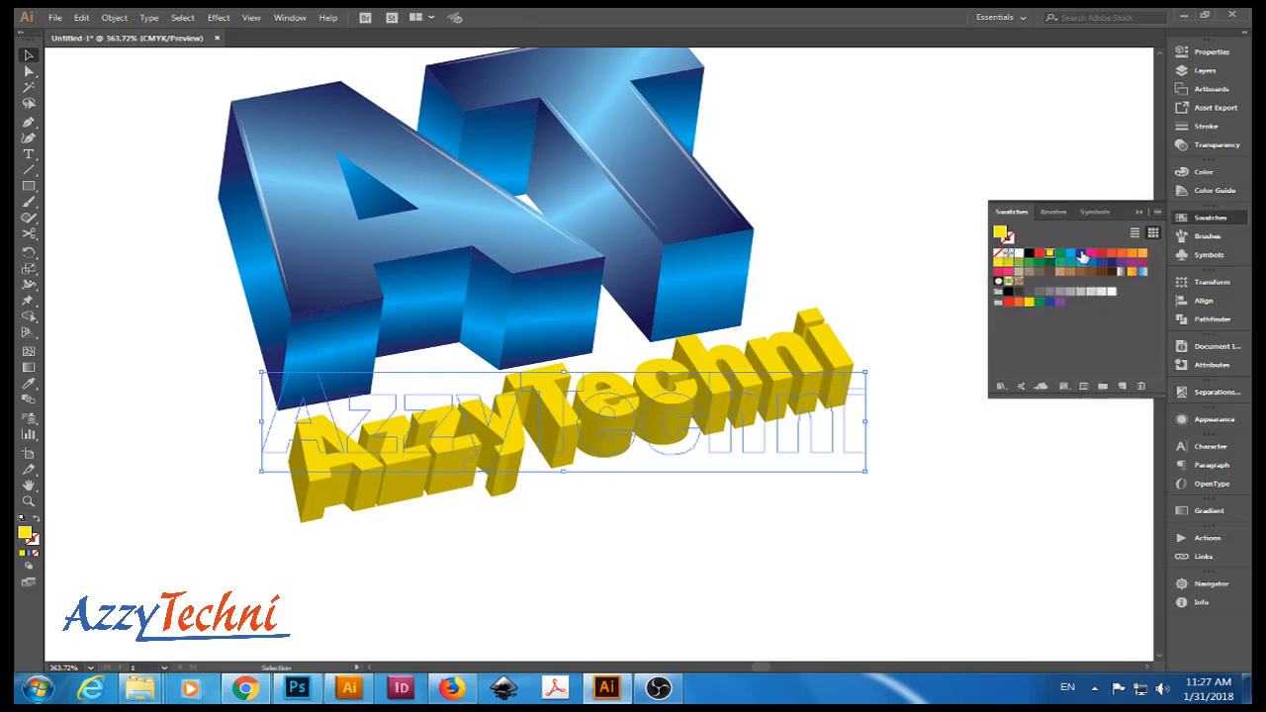
click(1074, 254)
click(969, 518)
scroll(874, 531, right, 3)
scroll(874, 535, up, 1)
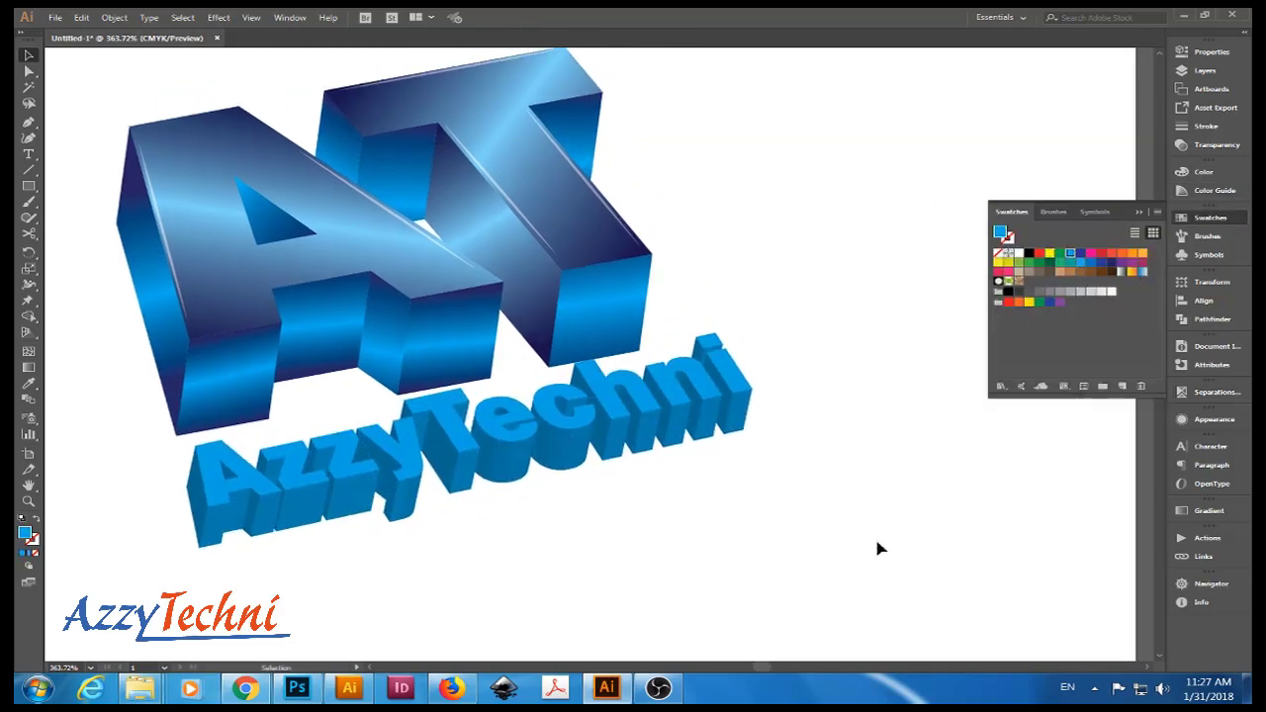
drag(660, 433, 674, 441)
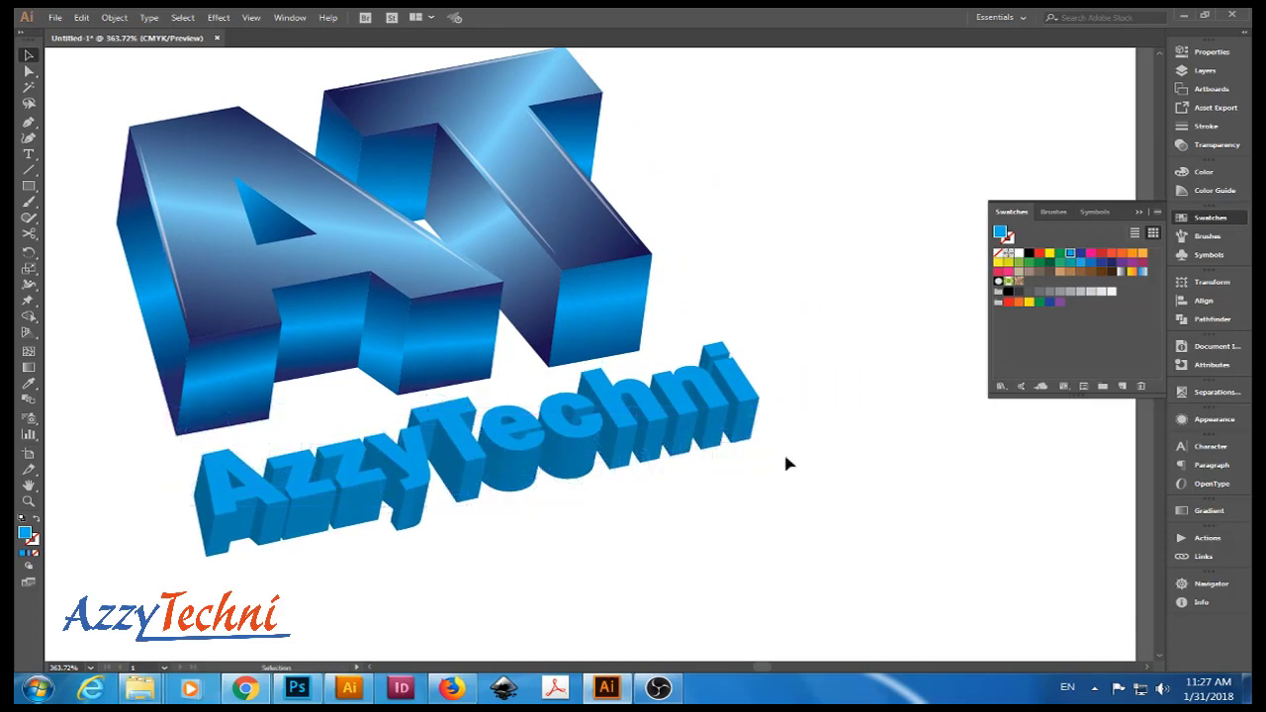
click(714, 450)
Change the blue text's extrusion to 30 pt deep, rotated about 37°, -16° and 13°.
click(1214, 418)
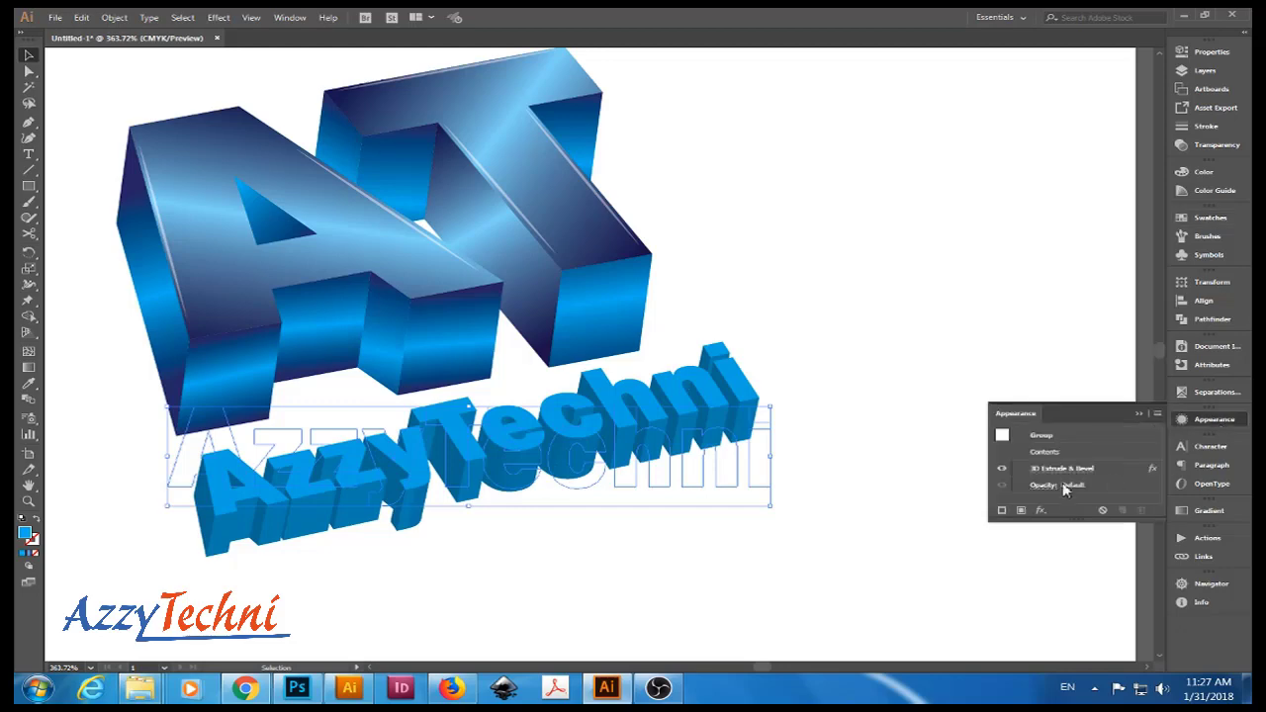
click(1072, 479)
click(819, 552)
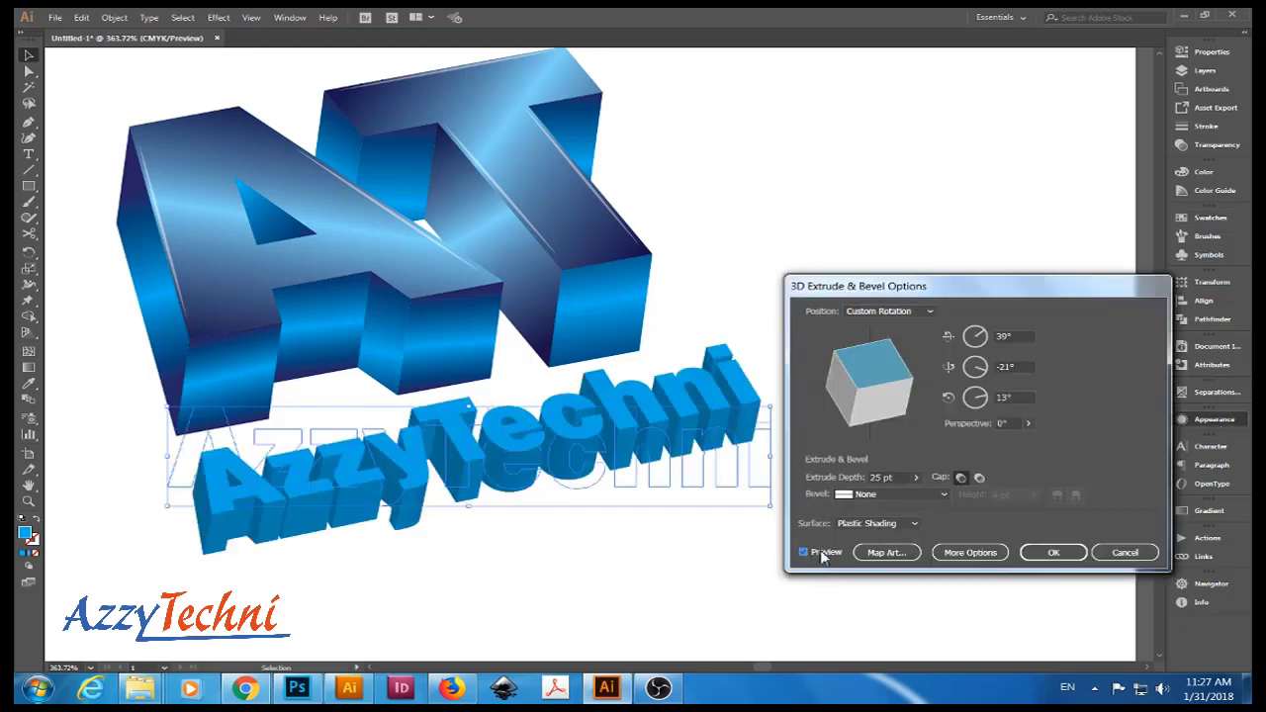
double_click(888, 478)
text(30)
drag(900, 366, 897, 367)
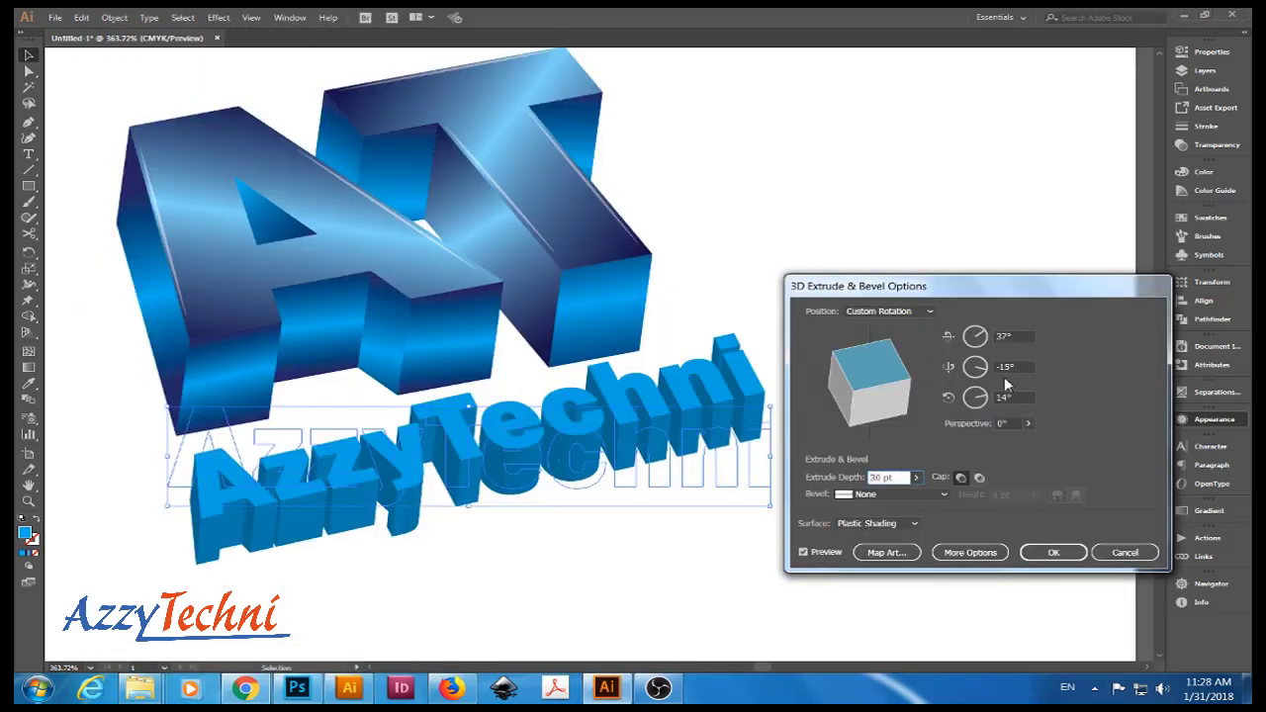
drag(914, 366, 892, 372)
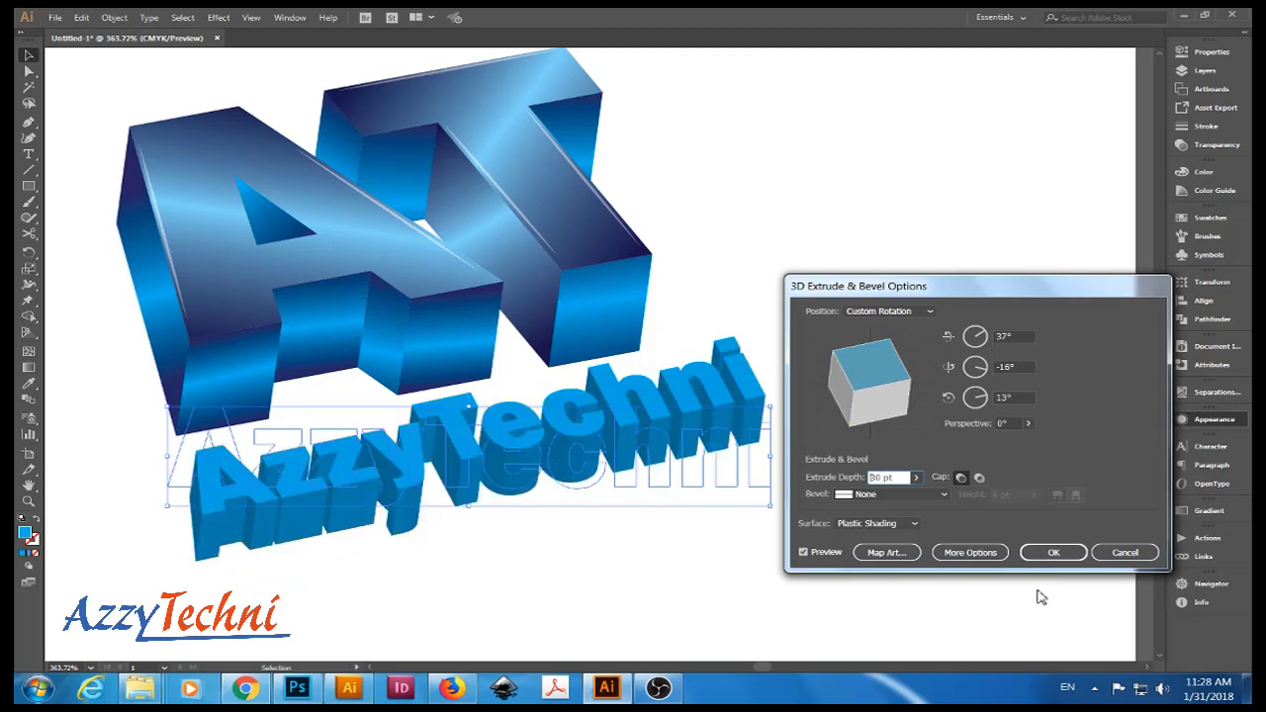
click(1054, 552)
click(846, 525)
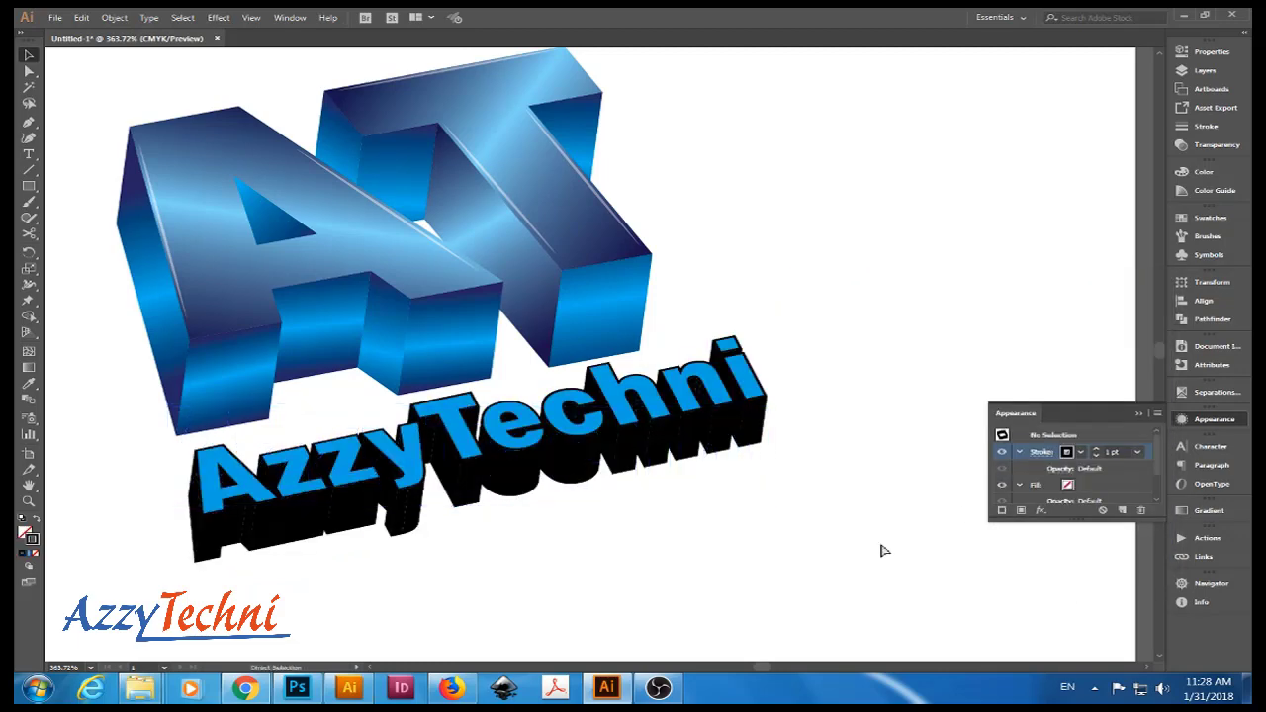
Undo the black-sided extrusion, then try and undo a magenta fill on the AzzyTechni text.
key(ctrl+z)
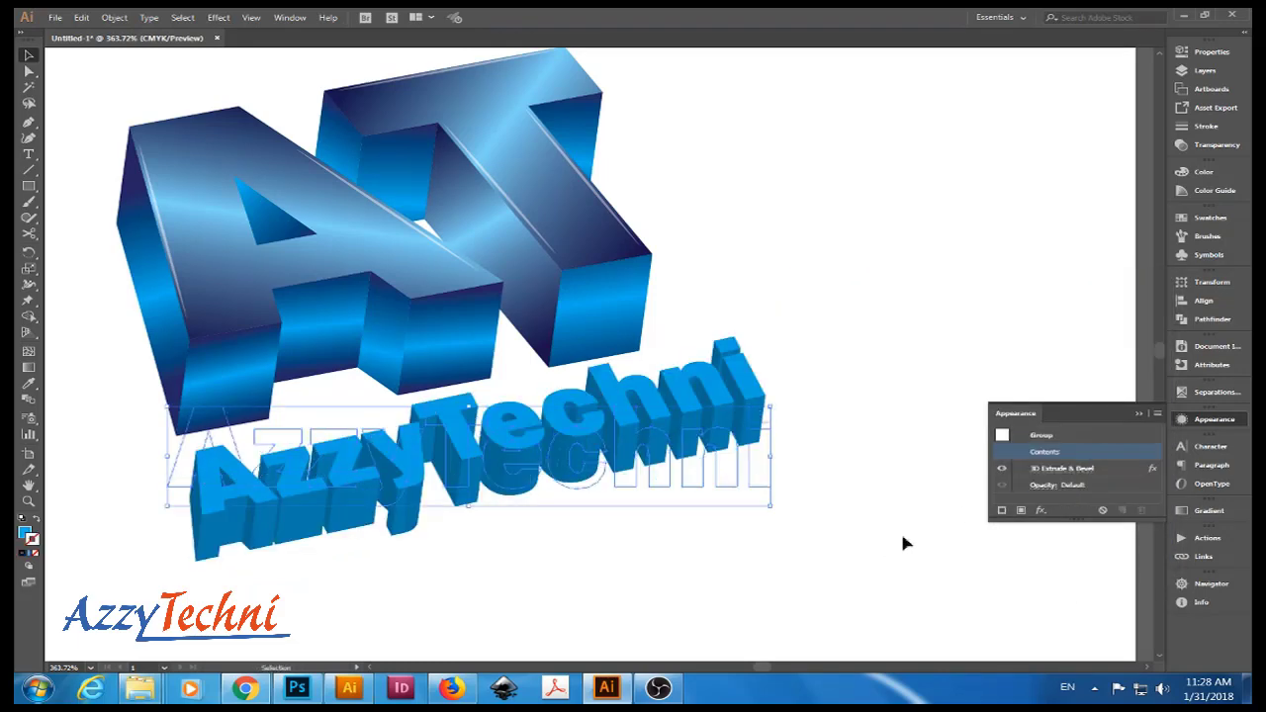
key(ctrl+z)
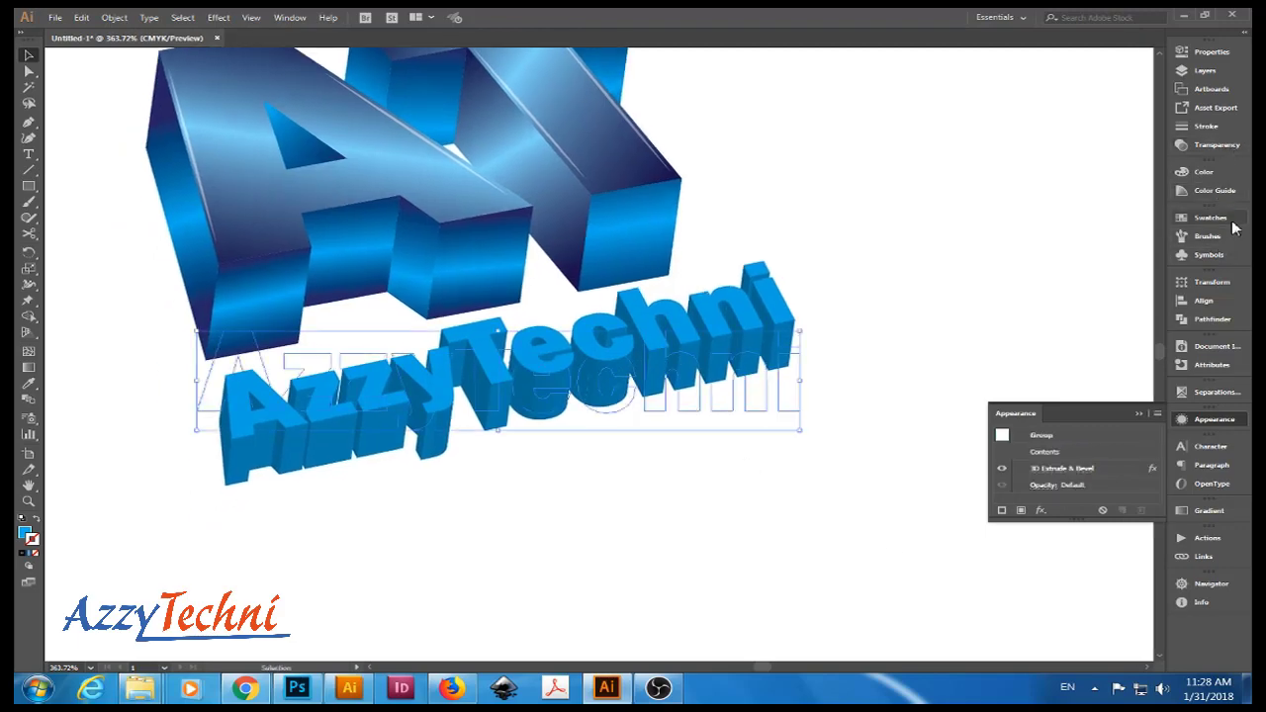
click(1226, 219)
click(1091, 256)
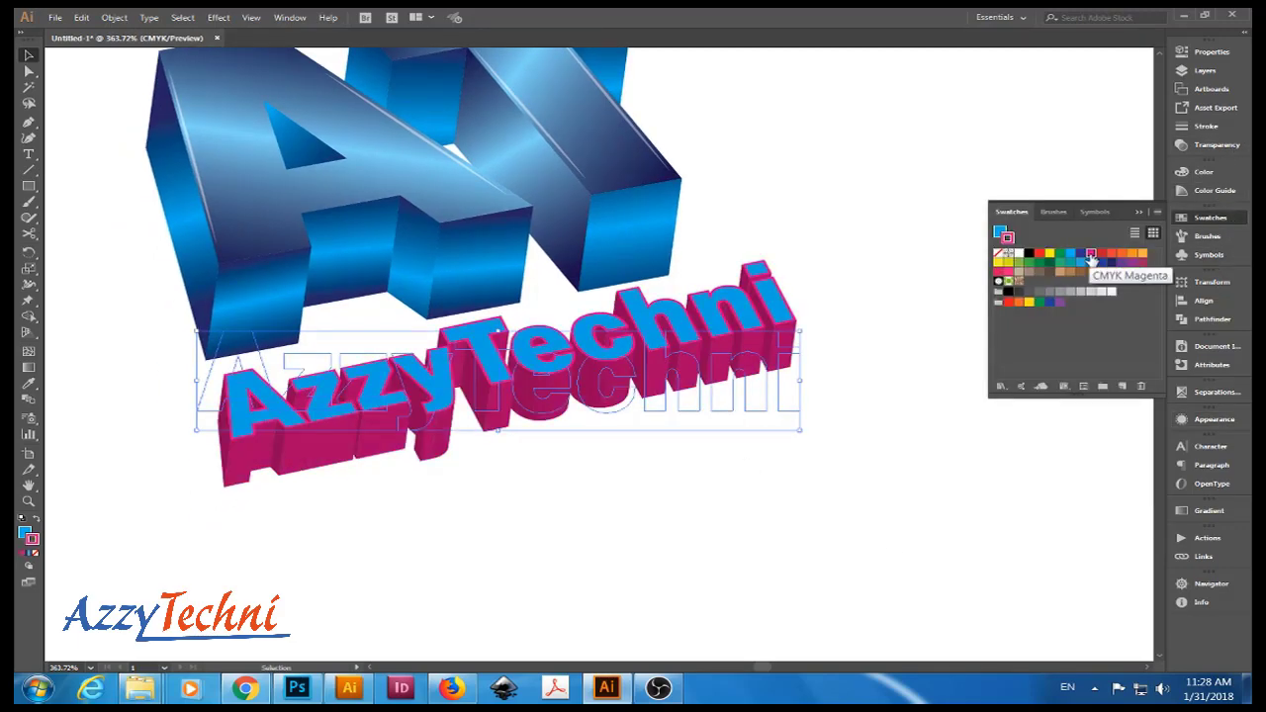
key(ctrl+z)
click(1091, 255)
key(ctrl+z)
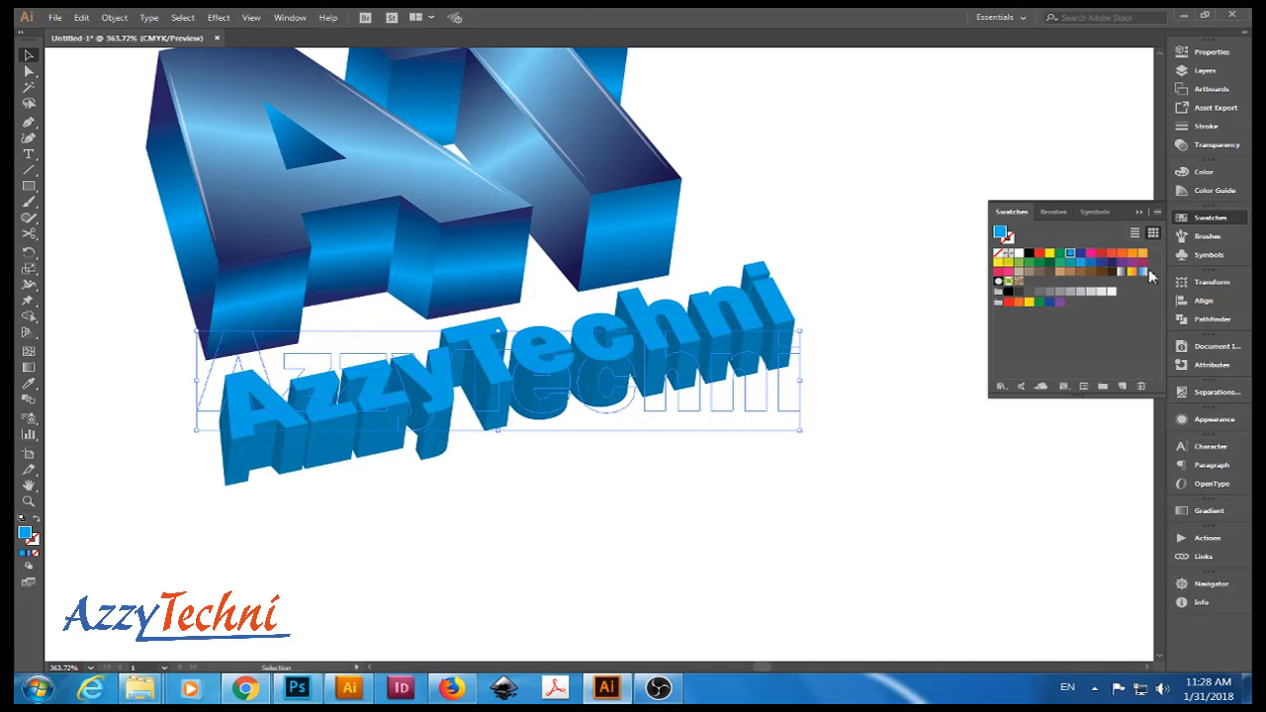
Try orange-red, light orange and darker orange fills on the extruded text.
click(1112, 260)
click(1142, 254)
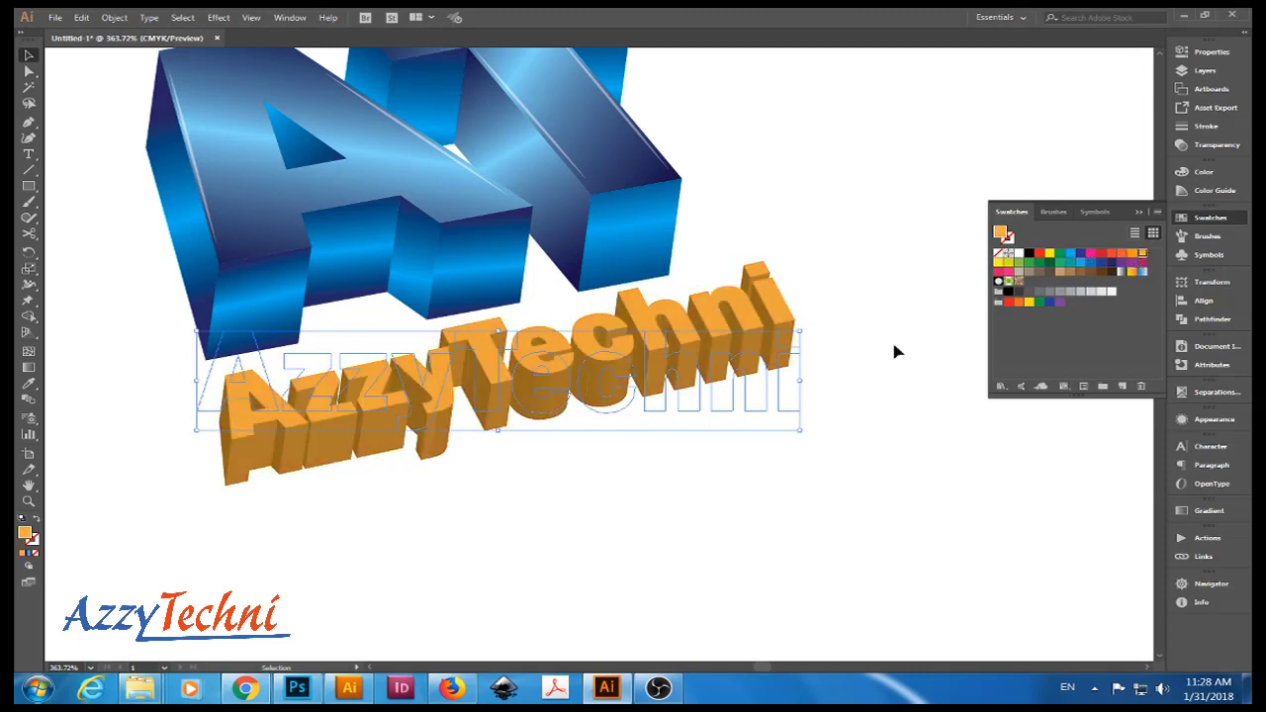
click(891, 338)
drag(864, 332, 873, 384)
click(785, 382)
click(1133, 253)
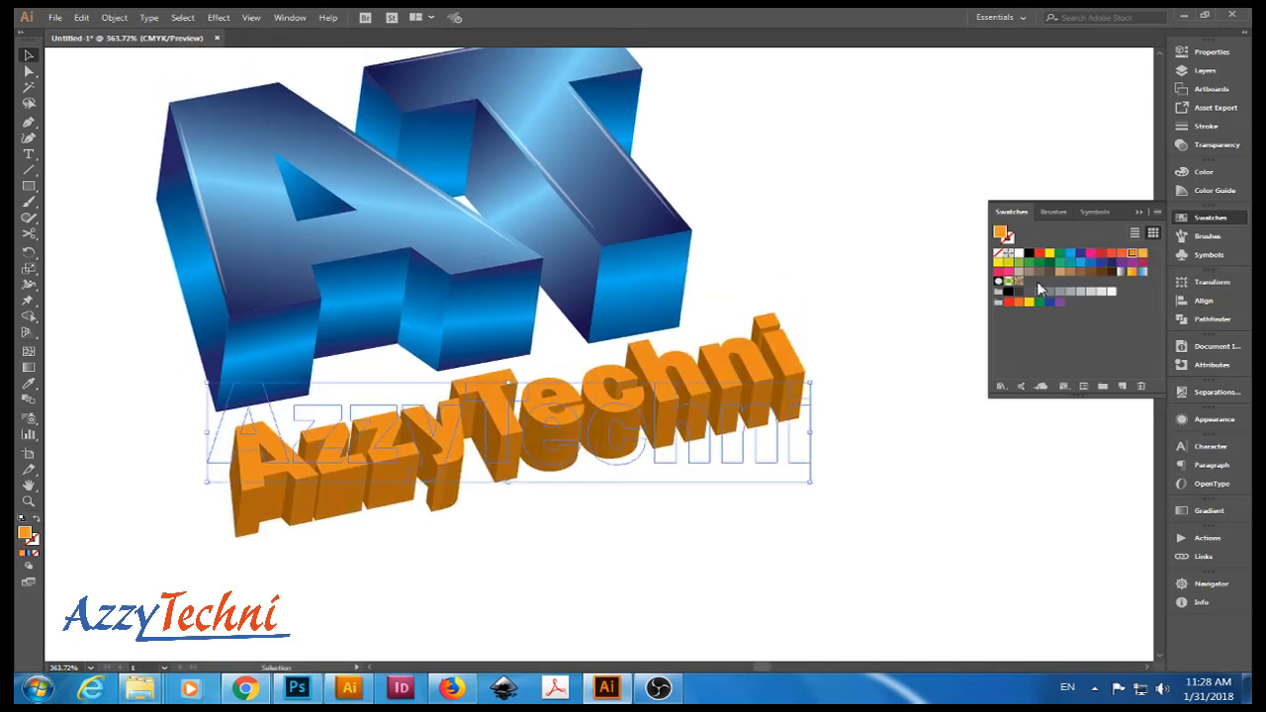
Recolour the AzzyTechni 3D text back to the blue swatch and deselect it.
click(856, 307)
drag(856, 308, 848, 340)
click(782, 401)
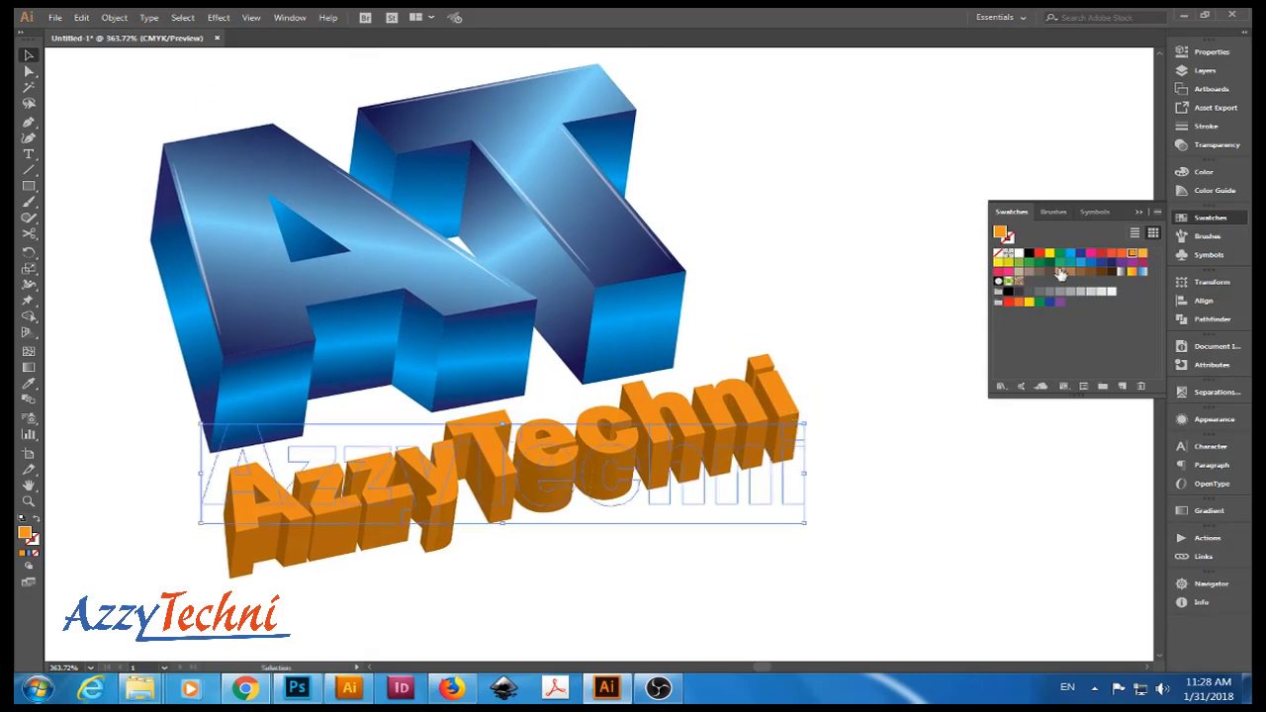
click(1070, 259)
click(863, 311)
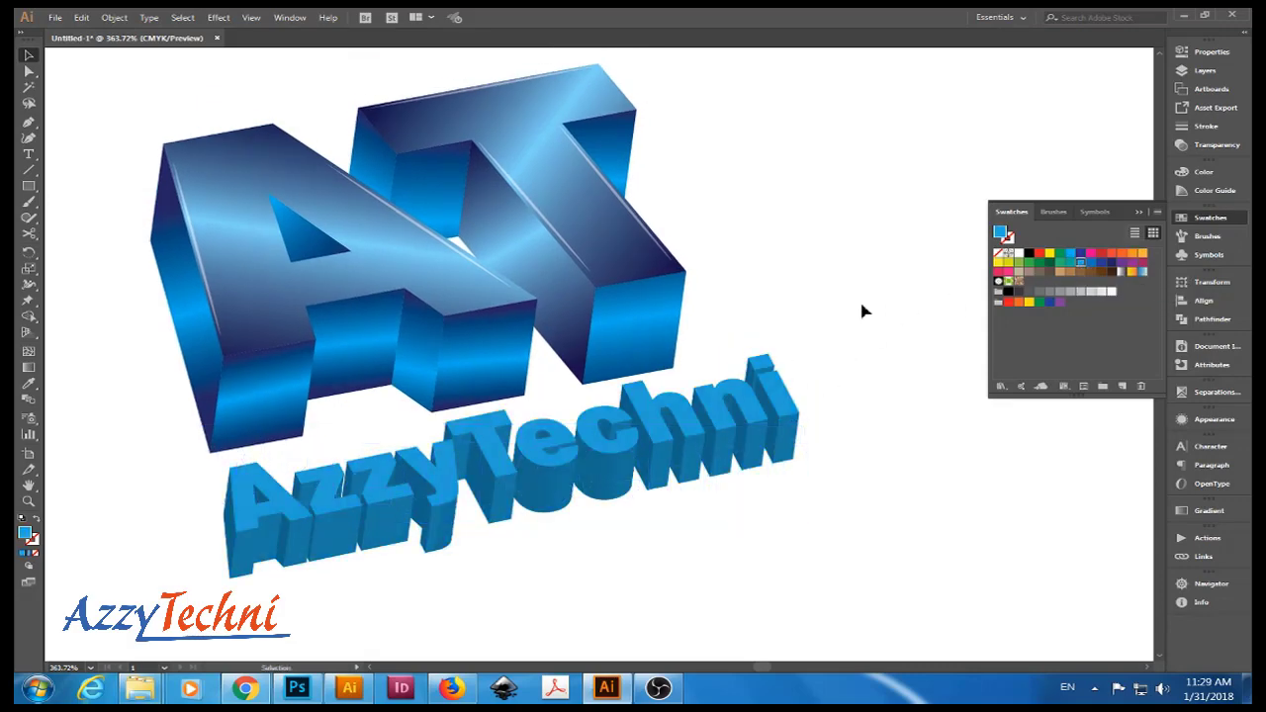
mouse_move(886, 308)
mouse_down()
mouse_move(860, 314)
mouse_move(870, 343)
mouse_move(842, 359)
mouse_up()
drag(682, 510, 689, 500)
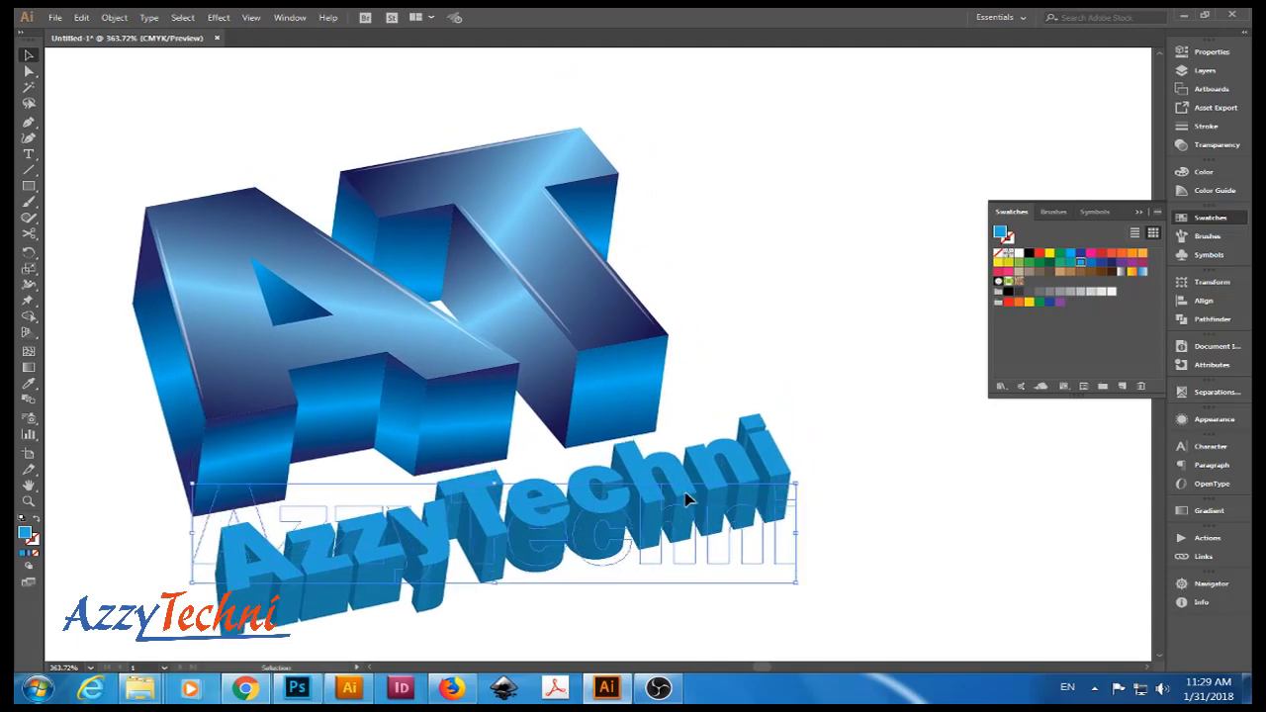
Zoom out to the whole artboard, then zoom back in on the lettering.
click(908, 459)
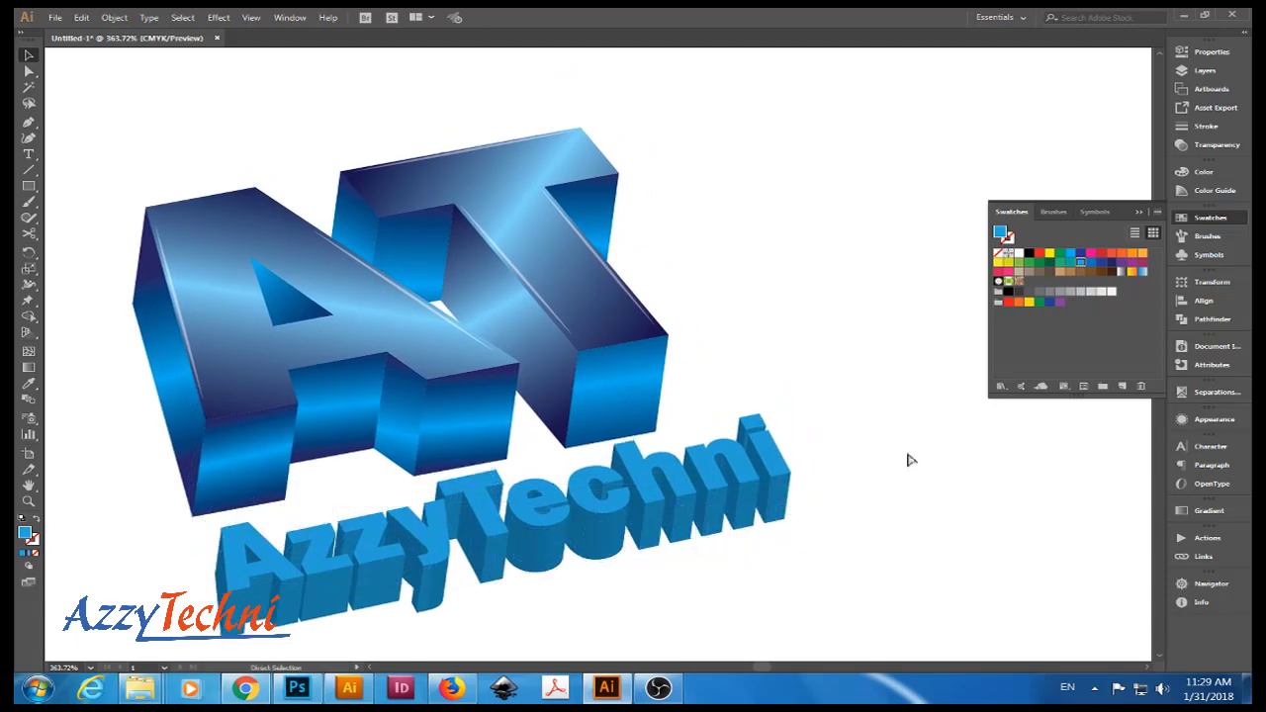
key(ctrl+0)
key(z)
drag(907, 458, 777, 345)
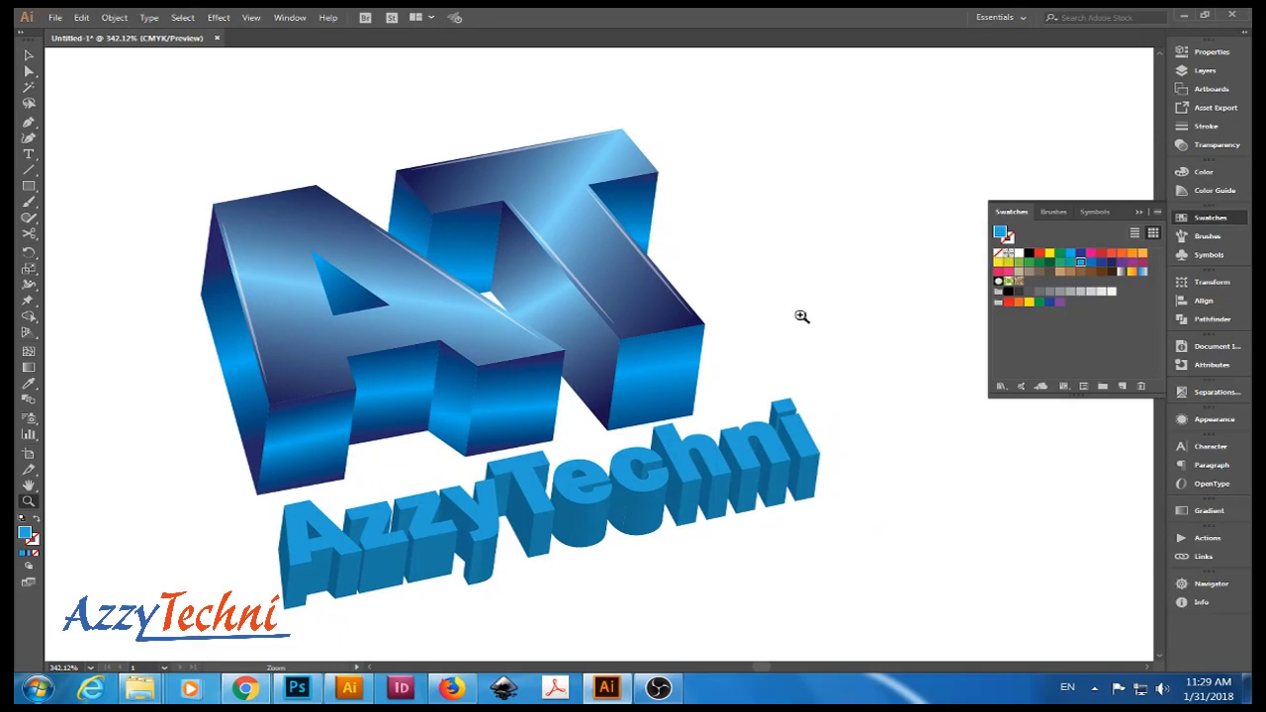
key(v)
Open the AzzyTechni text's 3D Extrude & Bevel settings with Preview on and rotate the cube.
click(762, 481)
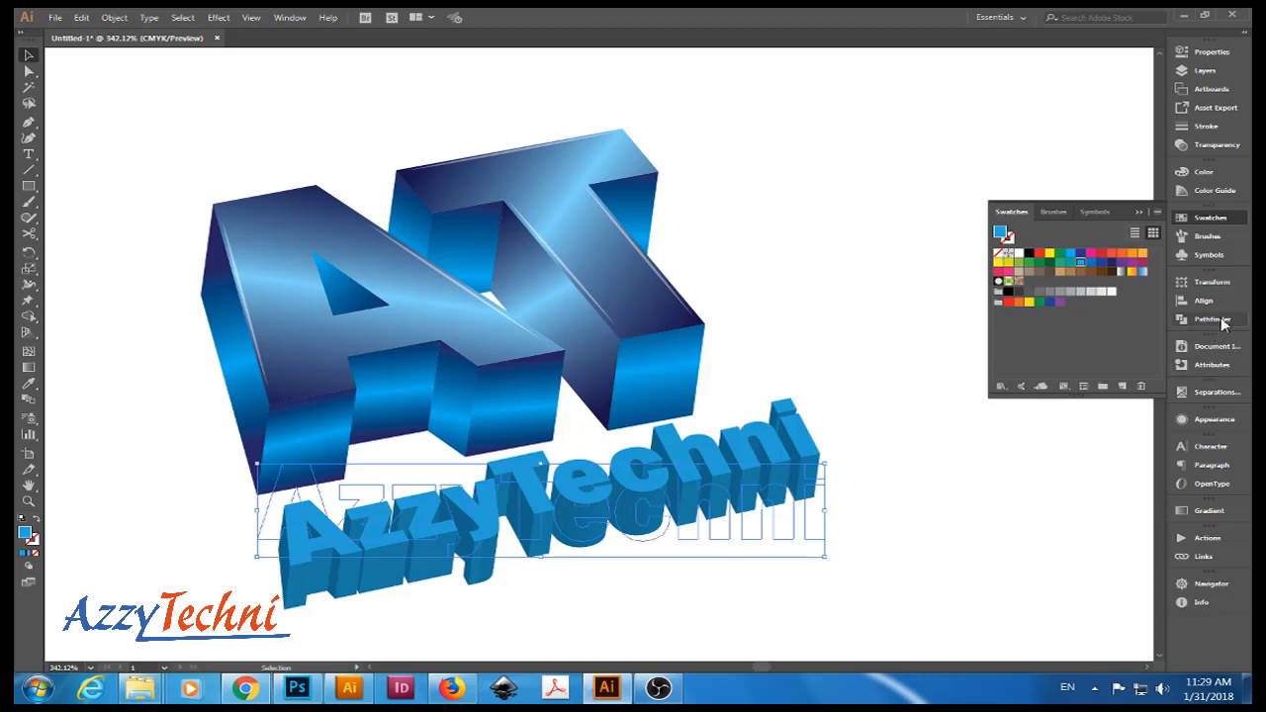
click(1214, 419)
click(1058, 479)
click(804, 552)
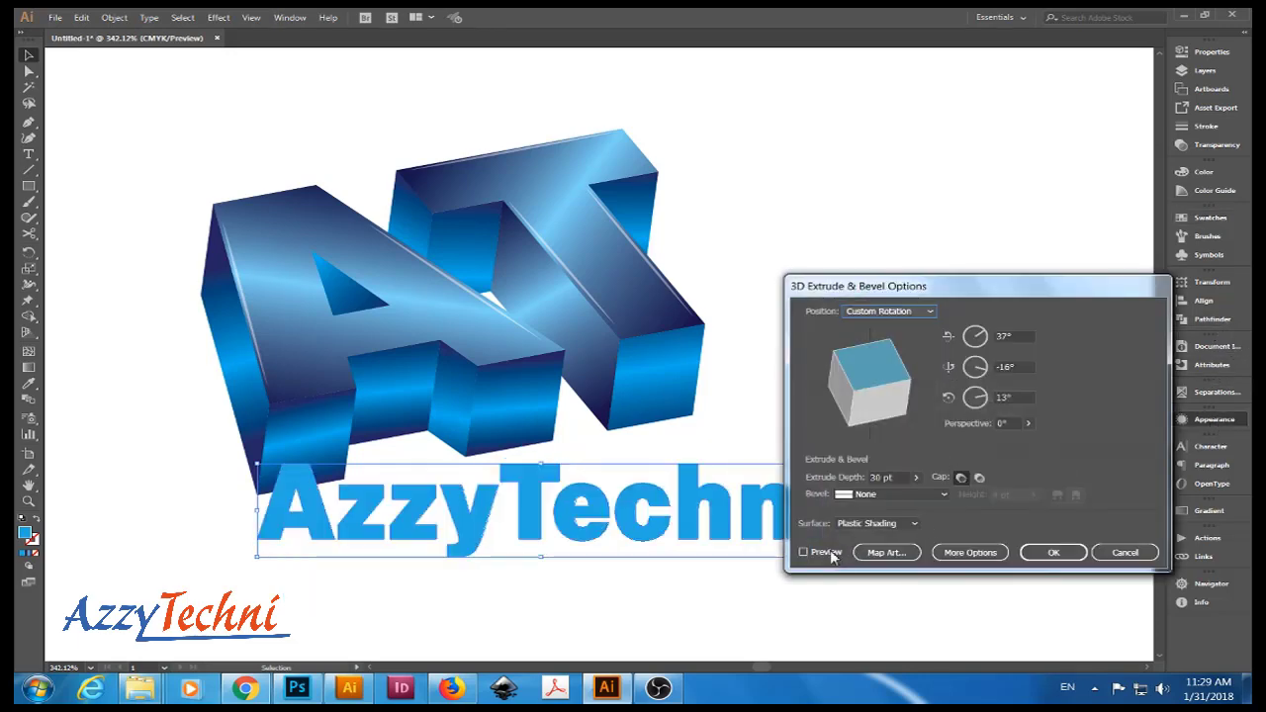
mouse_move(870, 386)
mouse_down()
mouse_move(881, 420)
mouse_move(886, 366)
mouse_up()
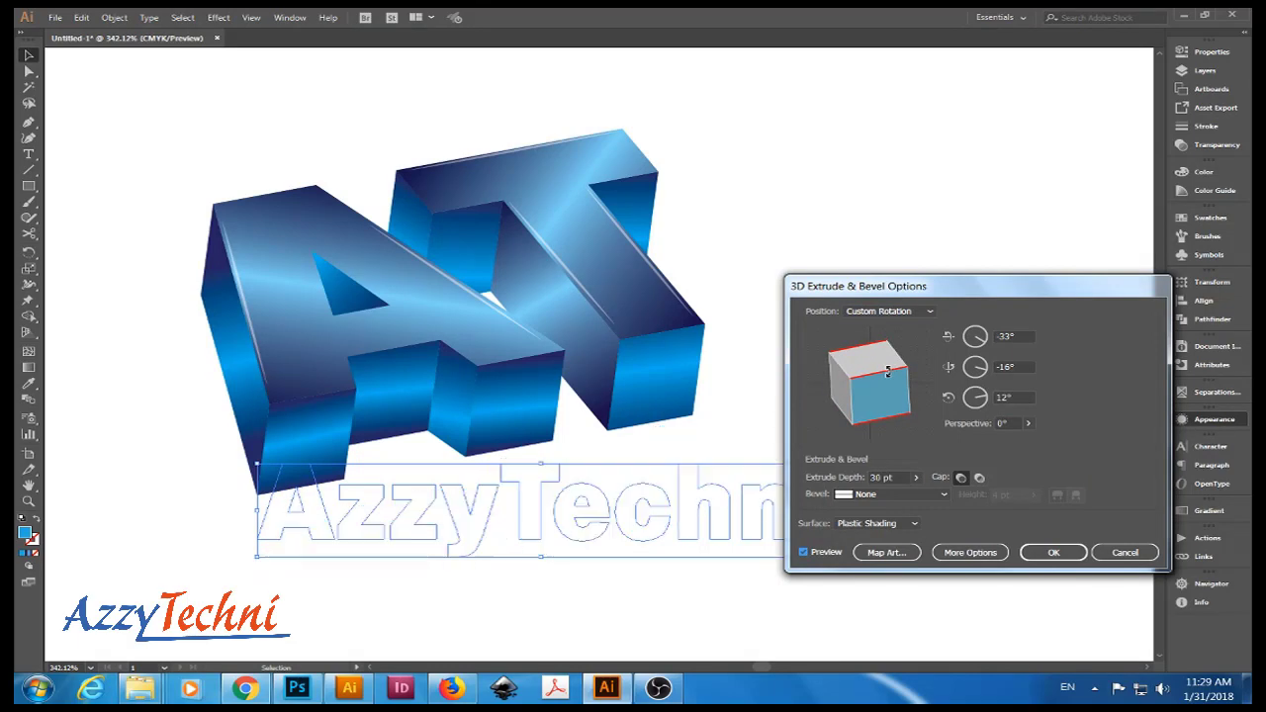
Keep 30 pt extrude depth, fine-tune rotation to about -25°, -15°, 13°, and confirm.
drag(931, 294, 1033, 282)
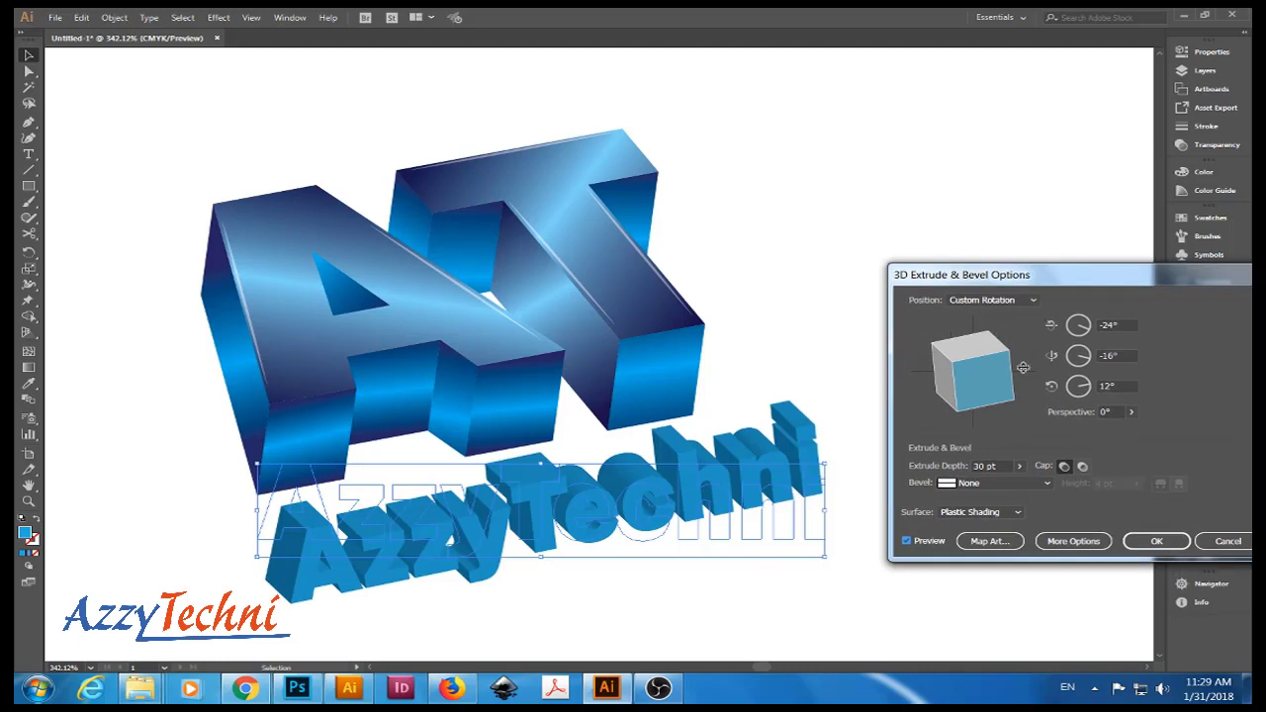
click(1004, 466)
text(30)
click(947, 358)
drag(948, 358, 950, 357)
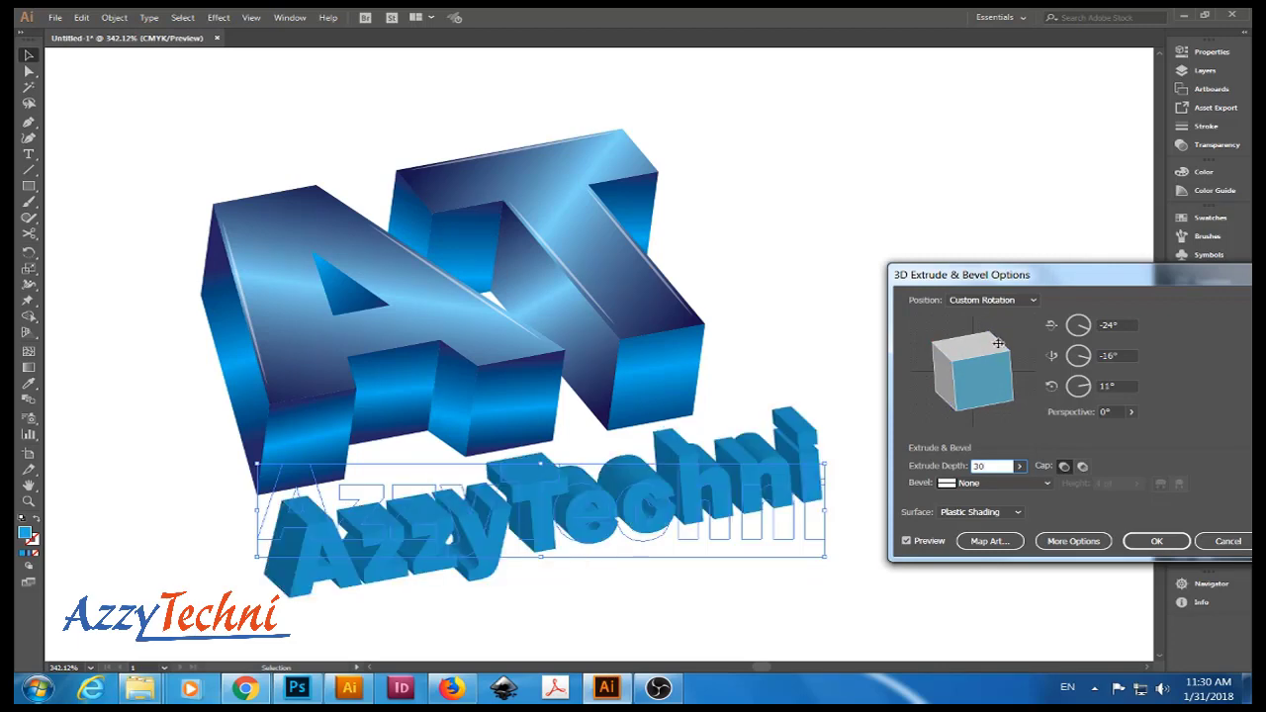
drag(998, 343, 1001, 343)
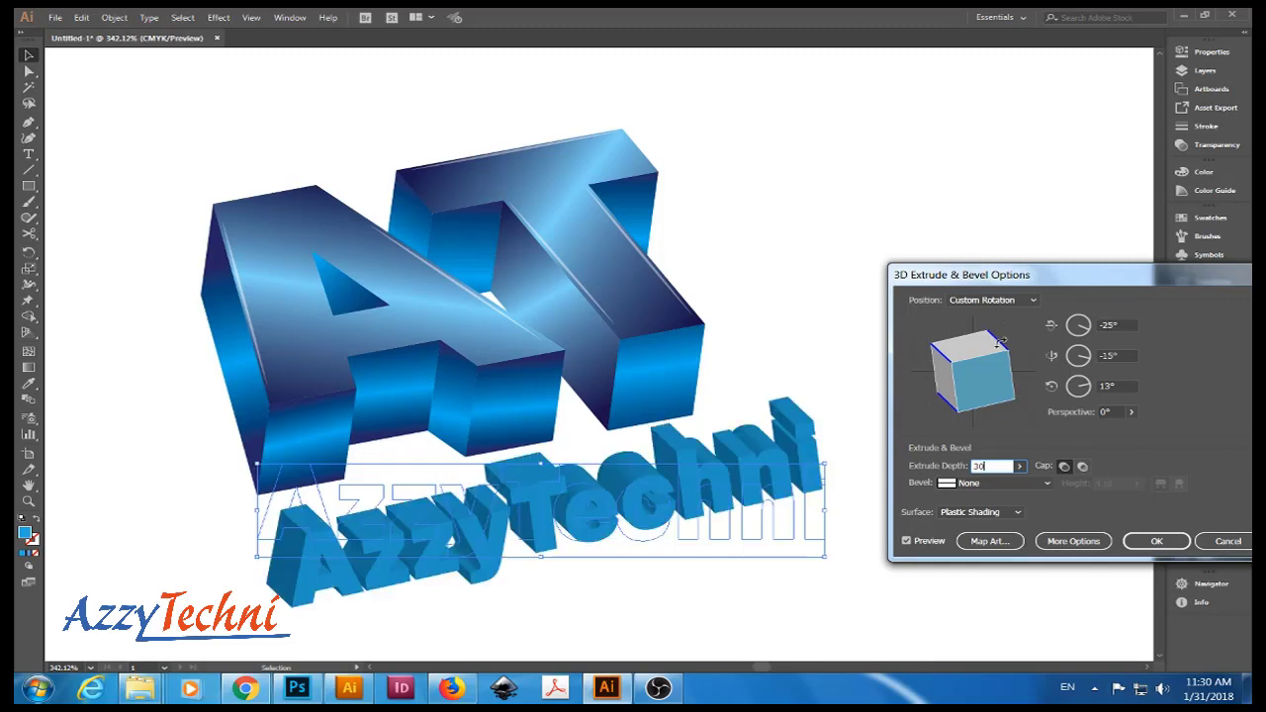
click(942, 465)
click(1155, 543)
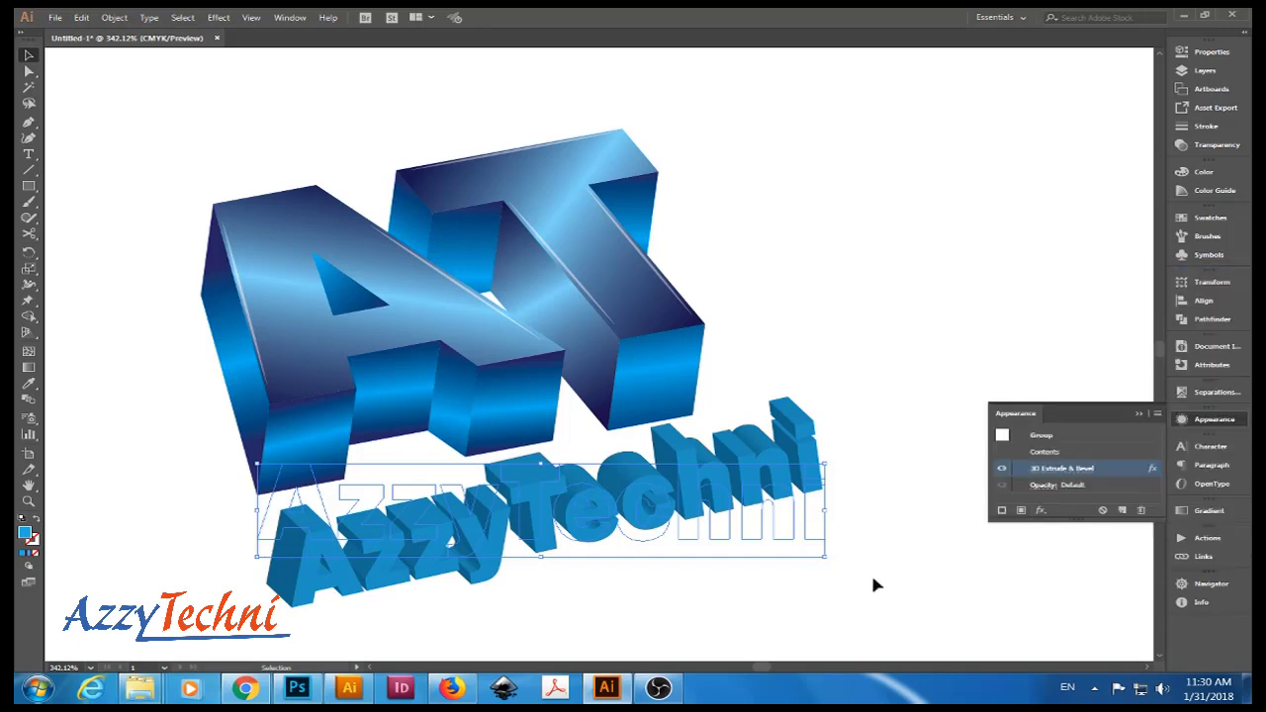
Set the AzzyTechni text's stroke to CMYK Blue after trying pink, giving navy sides.
drag(811, 565, 828, 398)
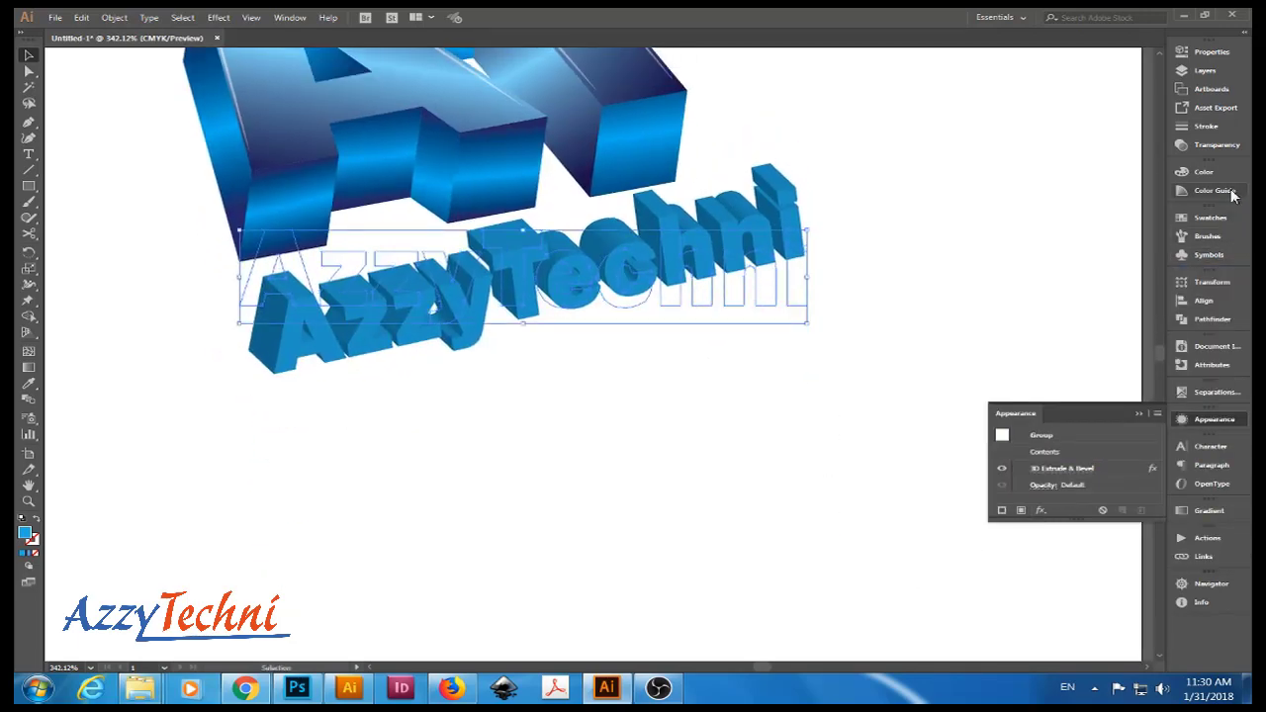
click(1215, 191)
click(1209, 218)
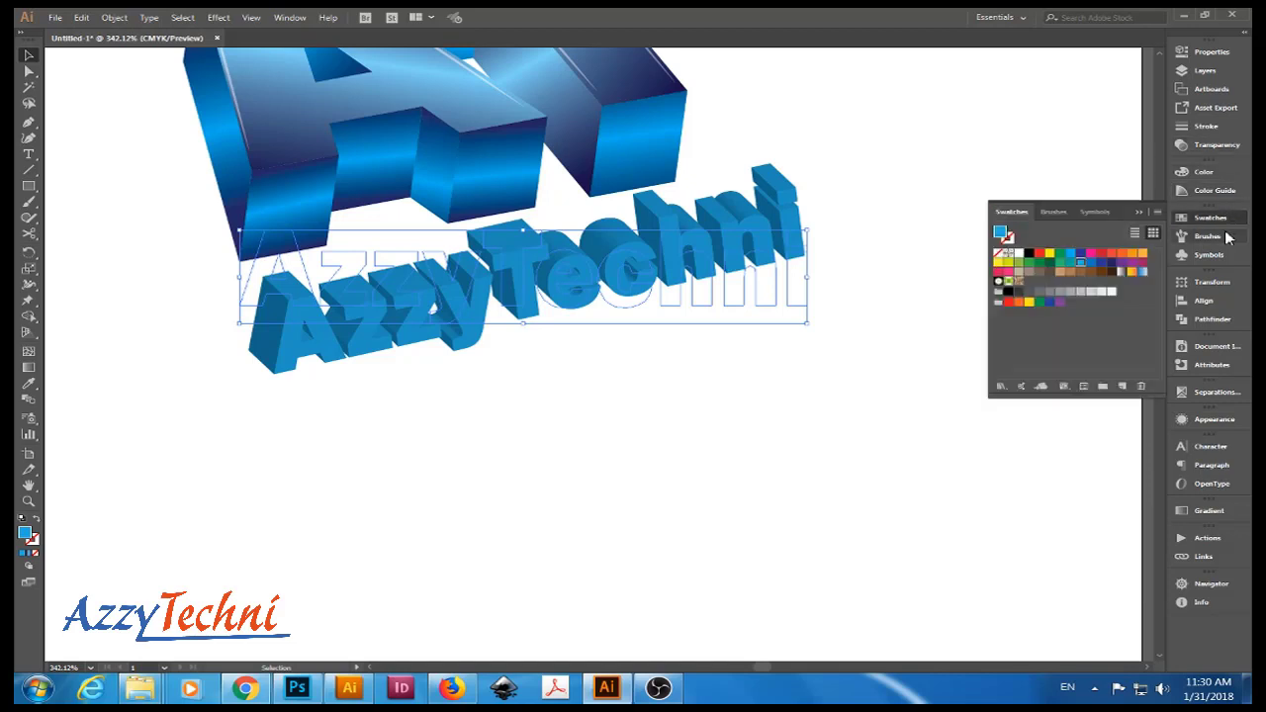
click(1096, 263)
click(1071, 255)
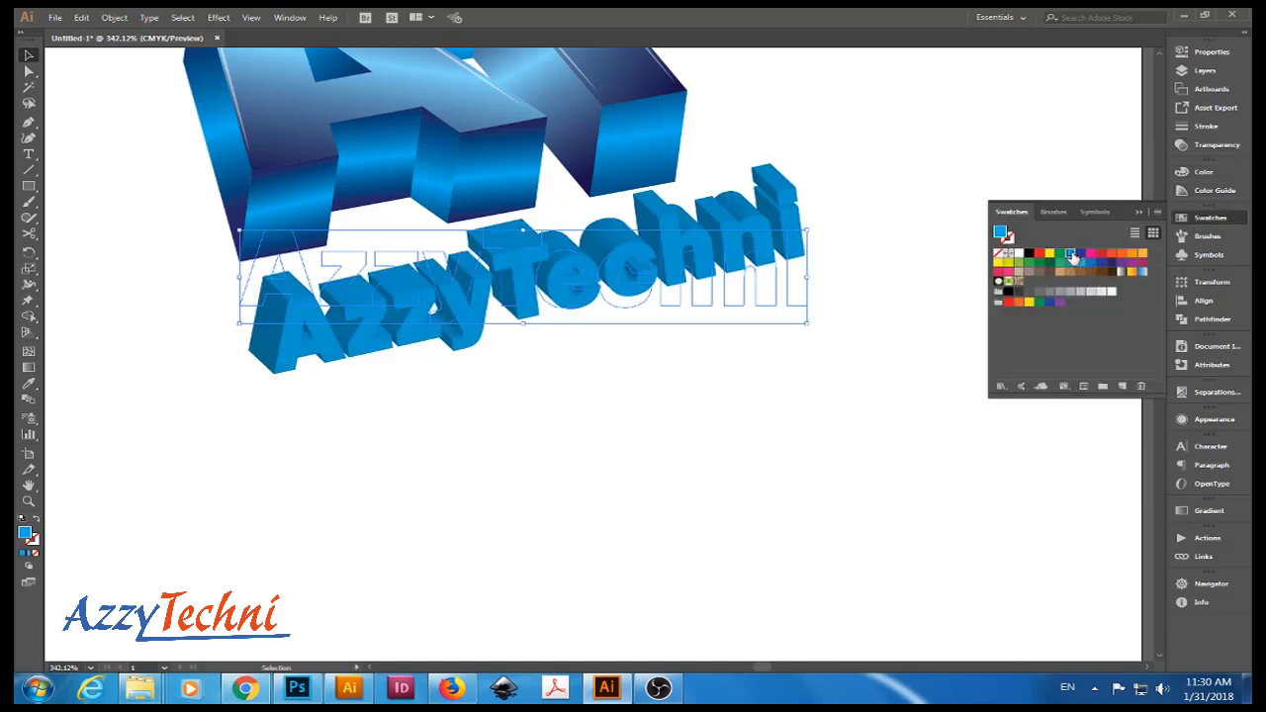
click(1080, 255)
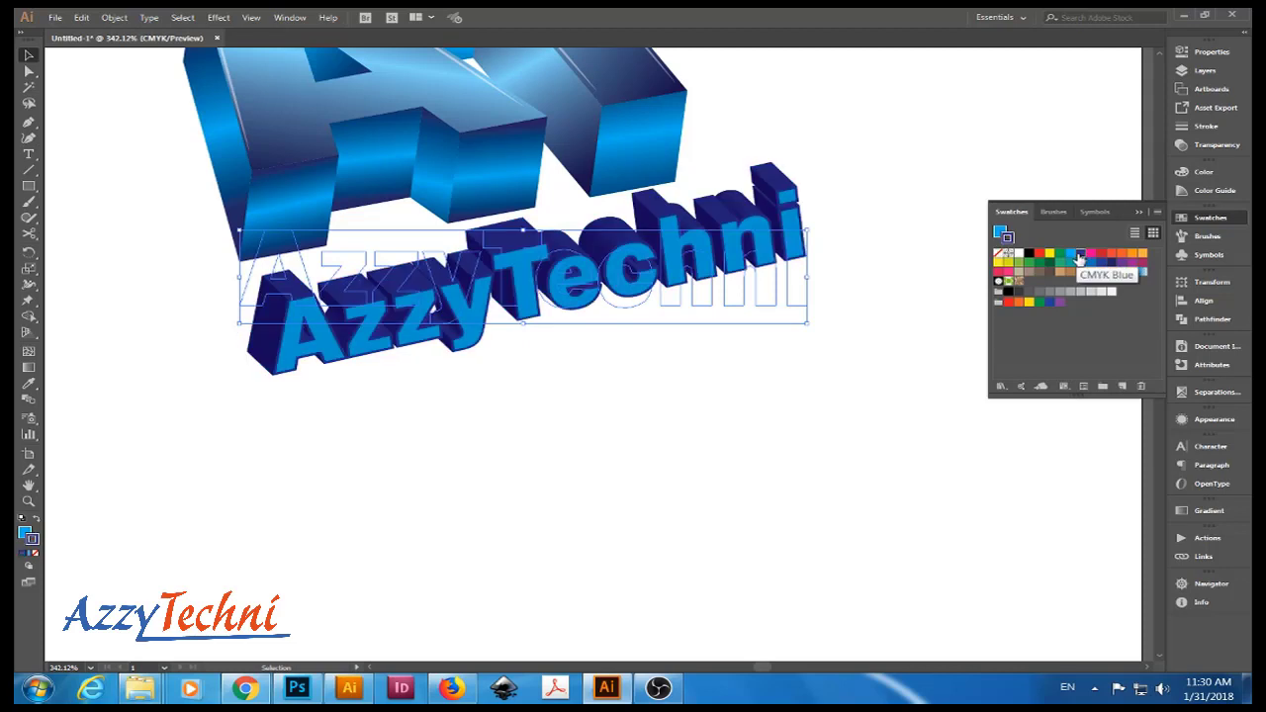
click(831, 387)
Slightly rescale the AzzyTechni text using a bounding-box handle.
mouse_move(843, 346)
mouse_down()
mouse_move(841, 387)
mouse_move(814, 418)
mouse_move(825, 458)
mouse_up()
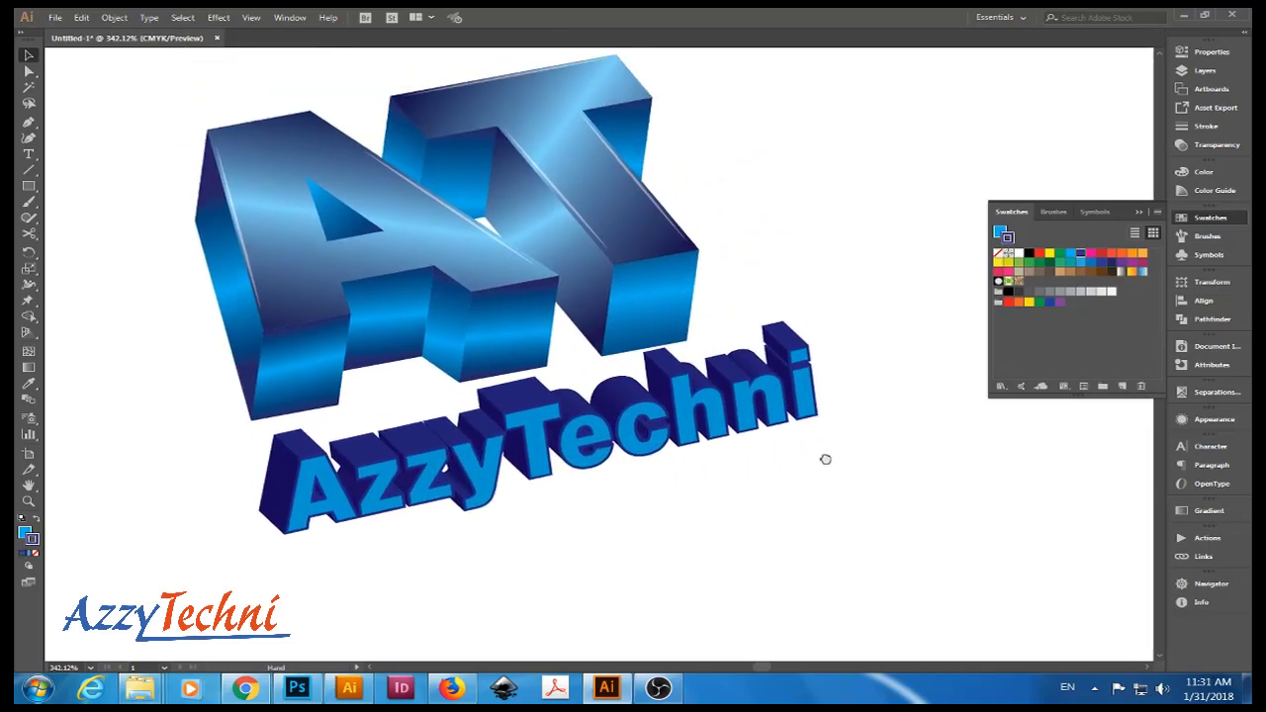
click(805, 426)
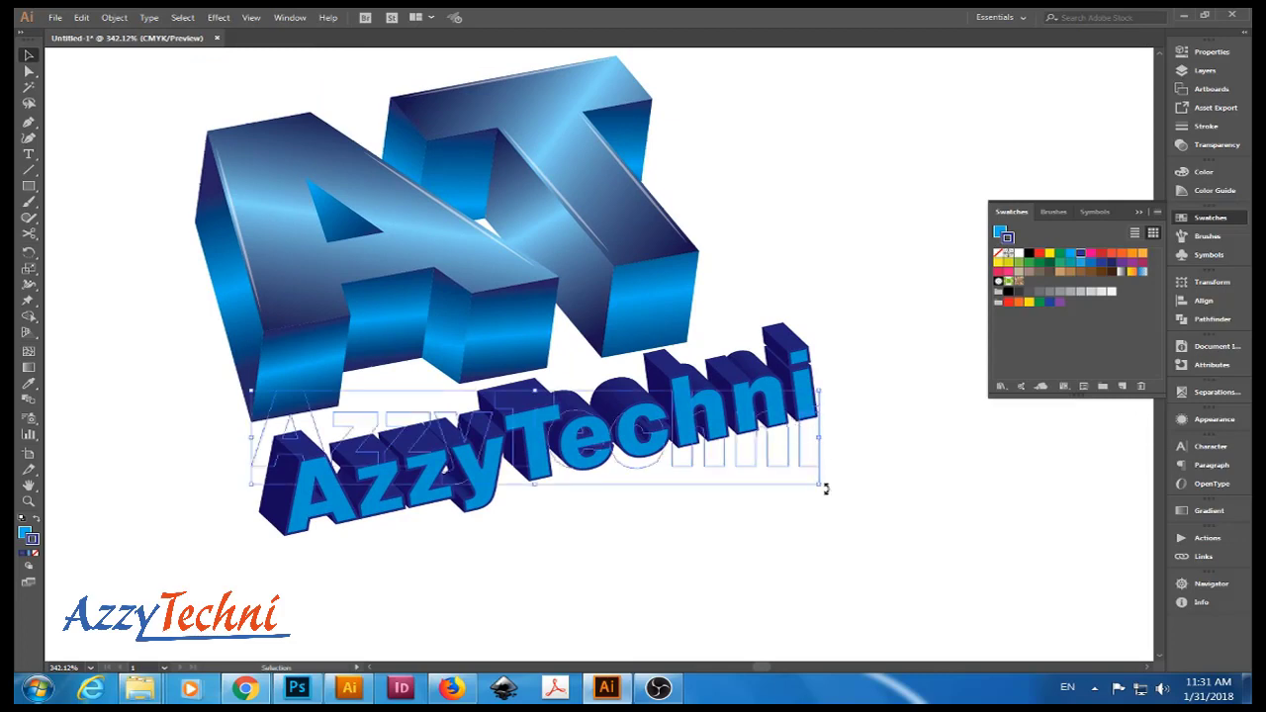
drag(826, 488, 813, 487)
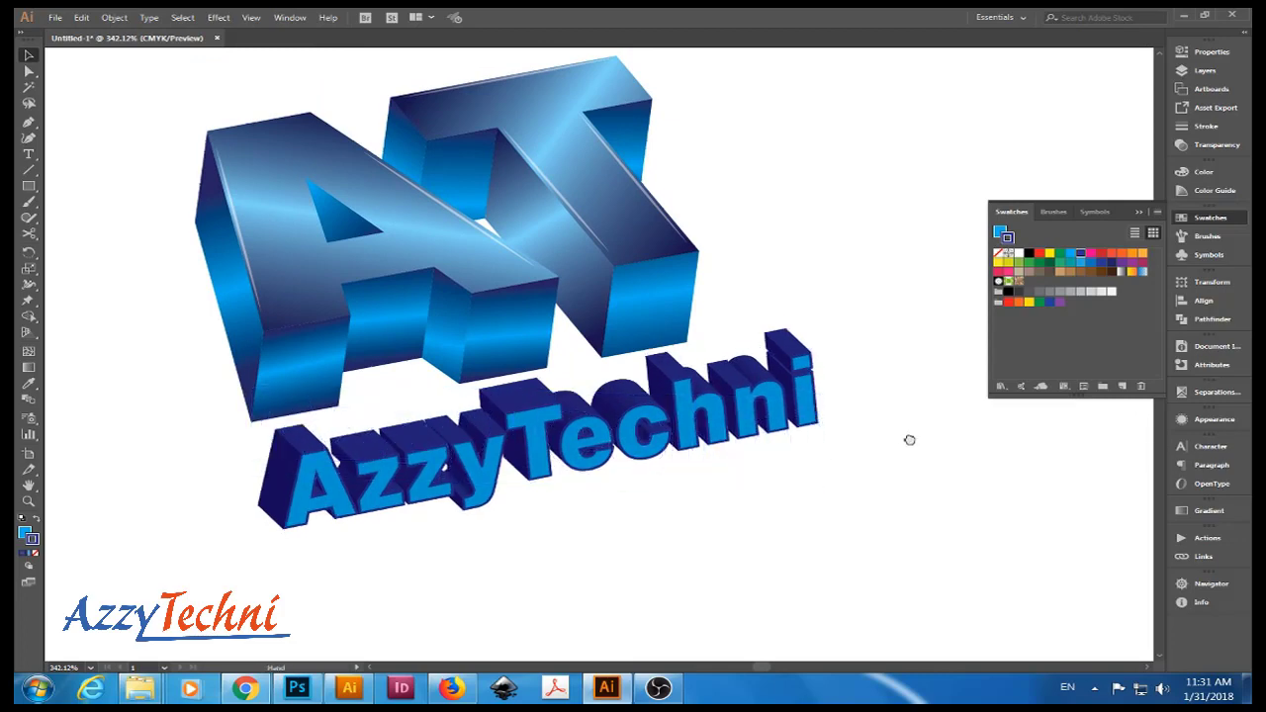
drag(707, 498, 781, 524)
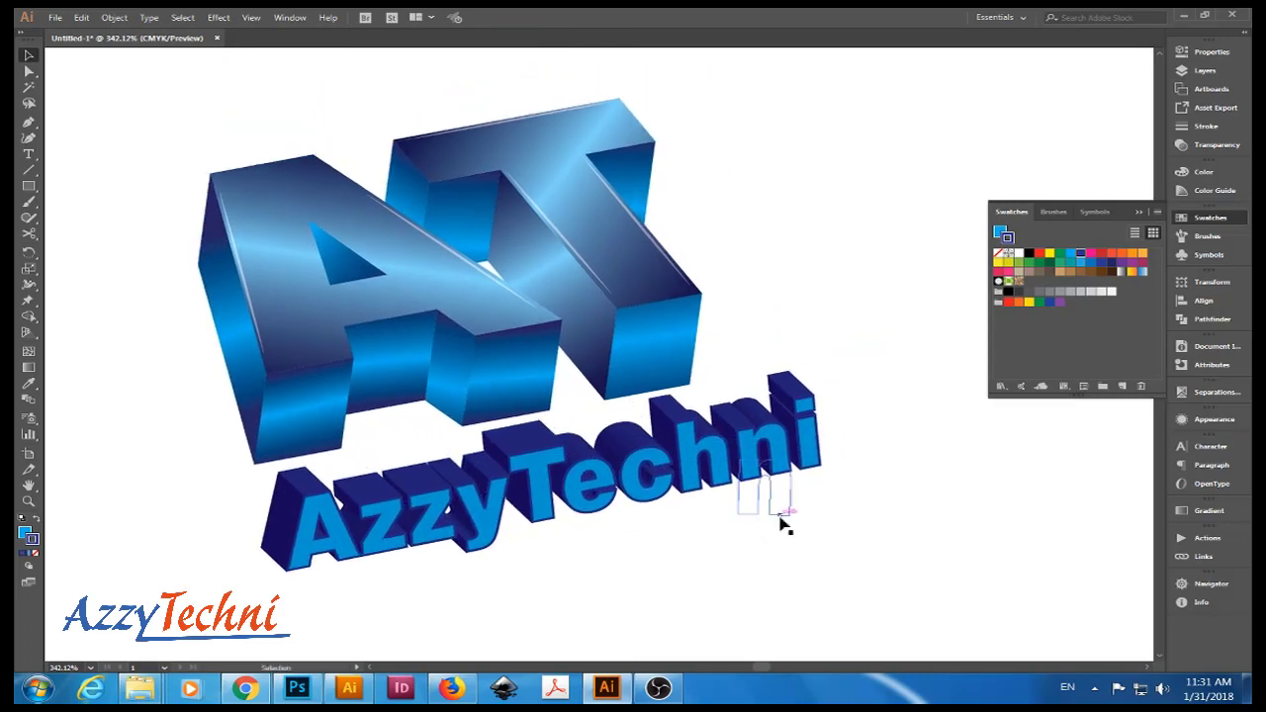